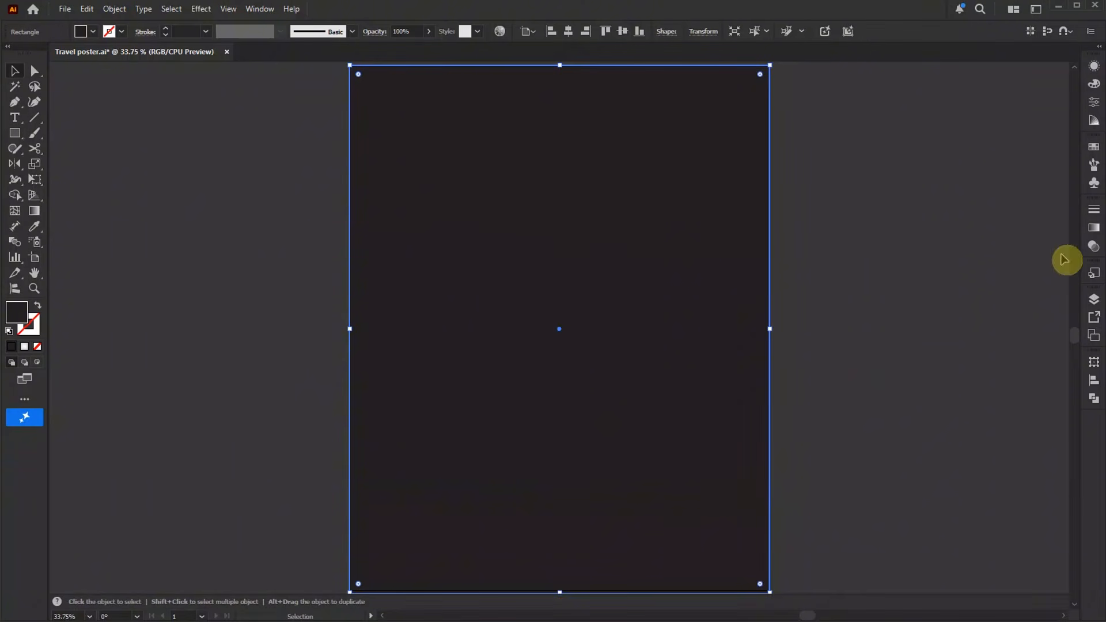
# - Fill the background rectangle with a radial gradient running from white at the centre to light gray at the edges
pyautogui.click(1097, 229)
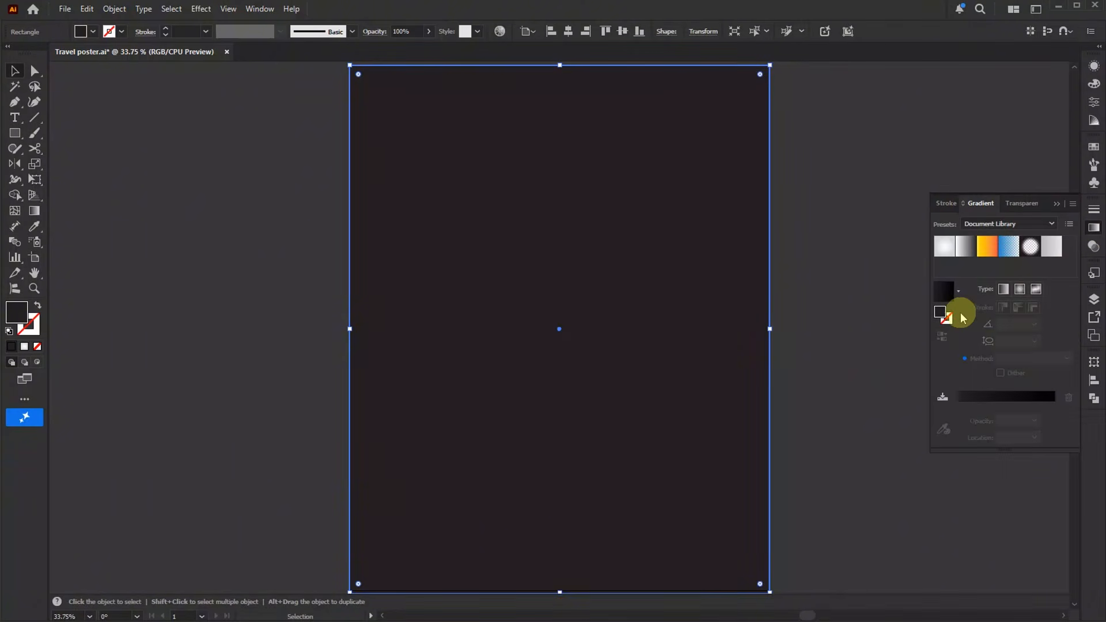
pyautogui.click(950, 253)
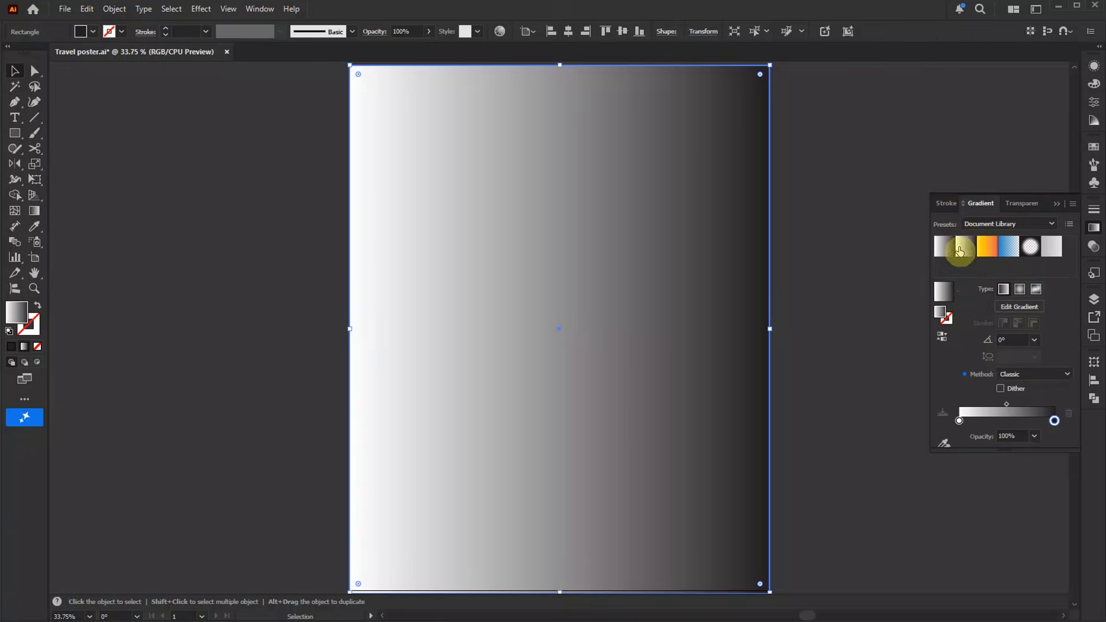
pyautogui.doubleClick(1055, 422)
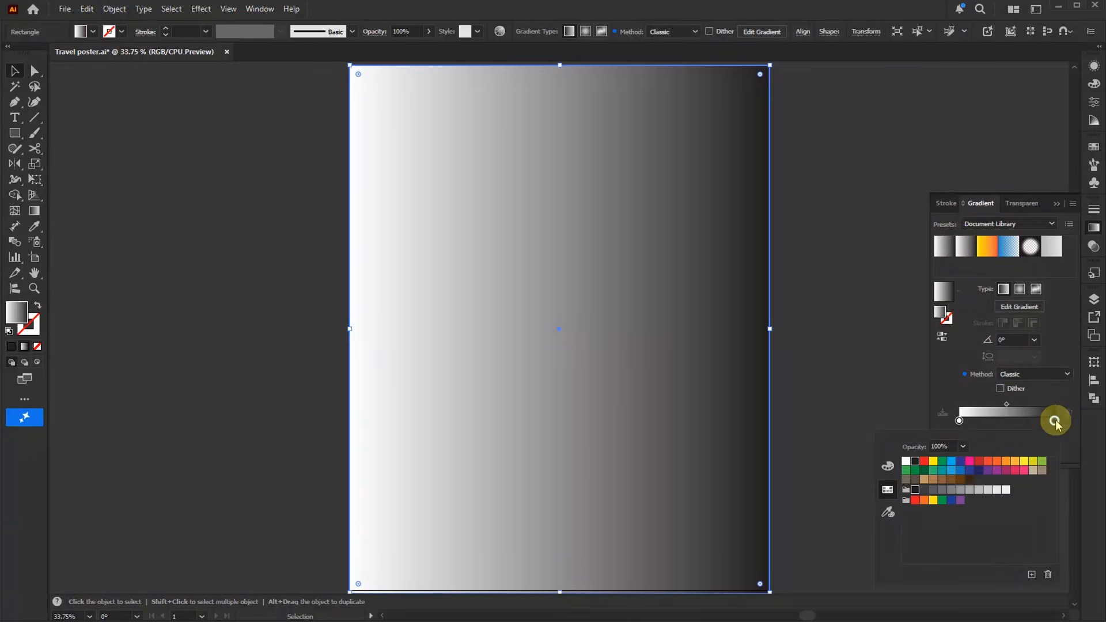
pyautogui.click(987, 491)
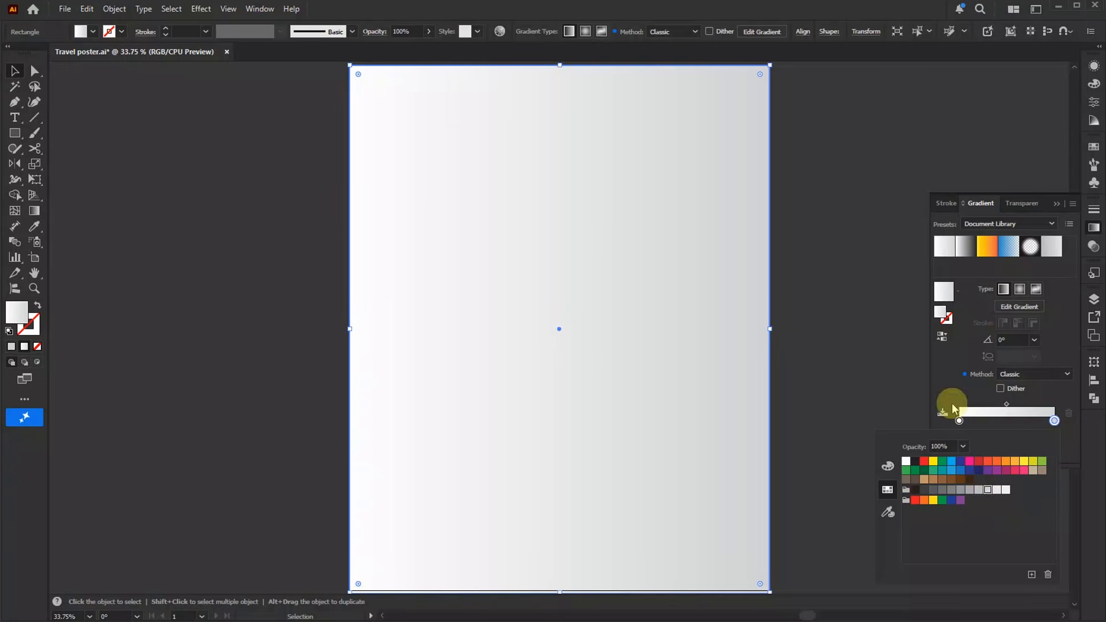
pyautogui.click(952, 403)
pyautogui.click(1020, 290)
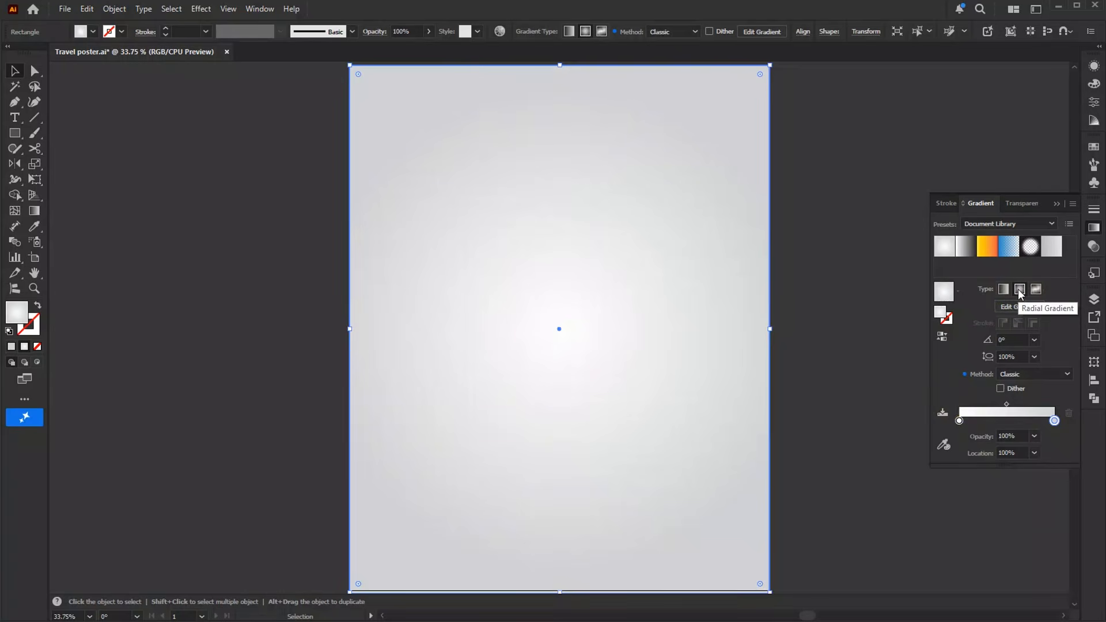
# - Move the gradient's light gray outer stop slightly inward on the background rectangle with the Gradient tool
pyautogui.click(33, 214)
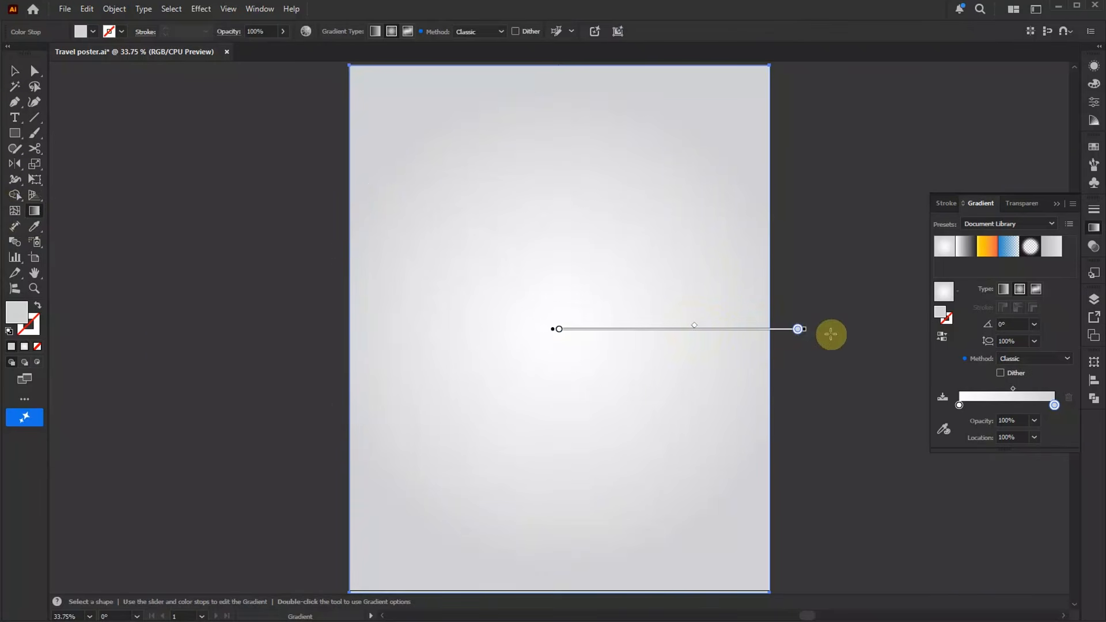
pyautogui.moveTo(798, 329); pyautogui.dragTo(796, 330)
pyautogui.click(15, 73)
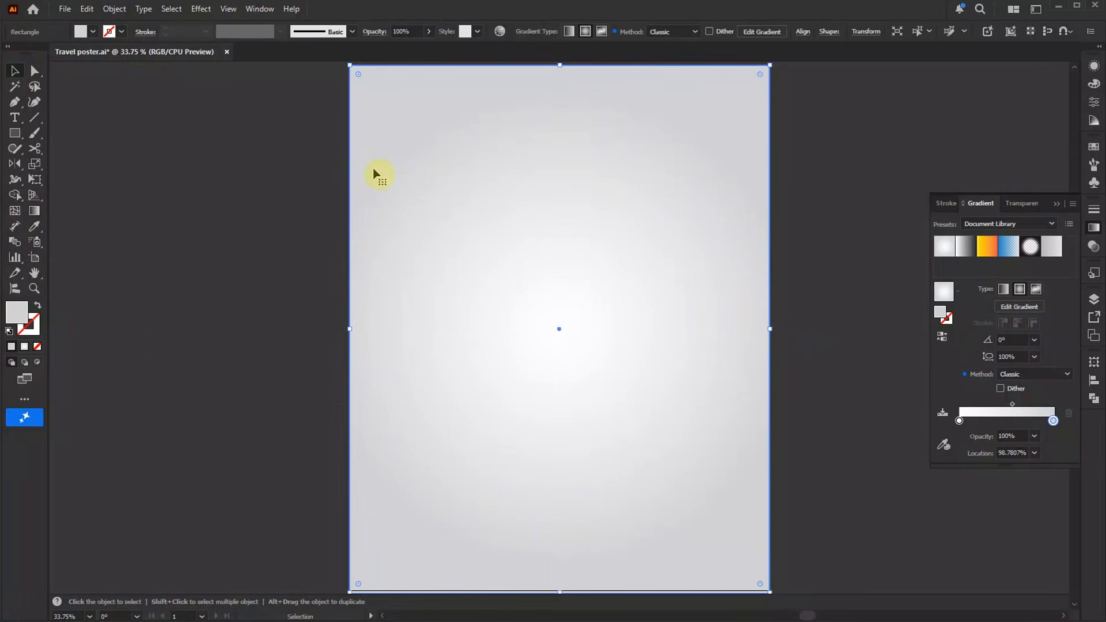
# - Lock the selected background rectangle and collapse the gradient settings
pyautogui.click(115, 9)
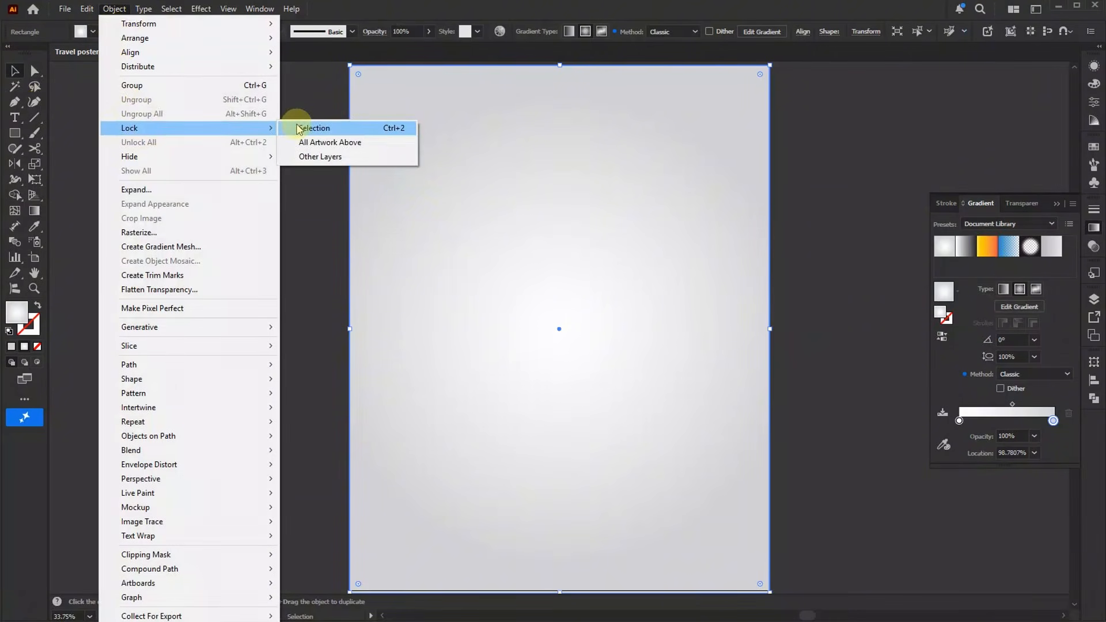
pyautogui.click(300, 129)
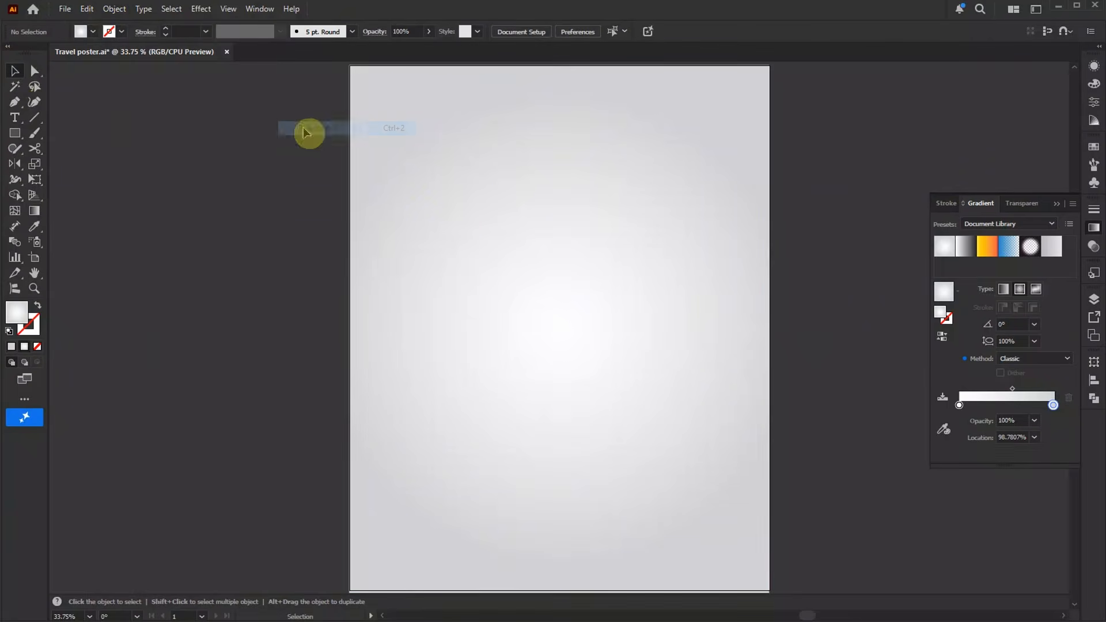
pyautogui.click(1058, 203)
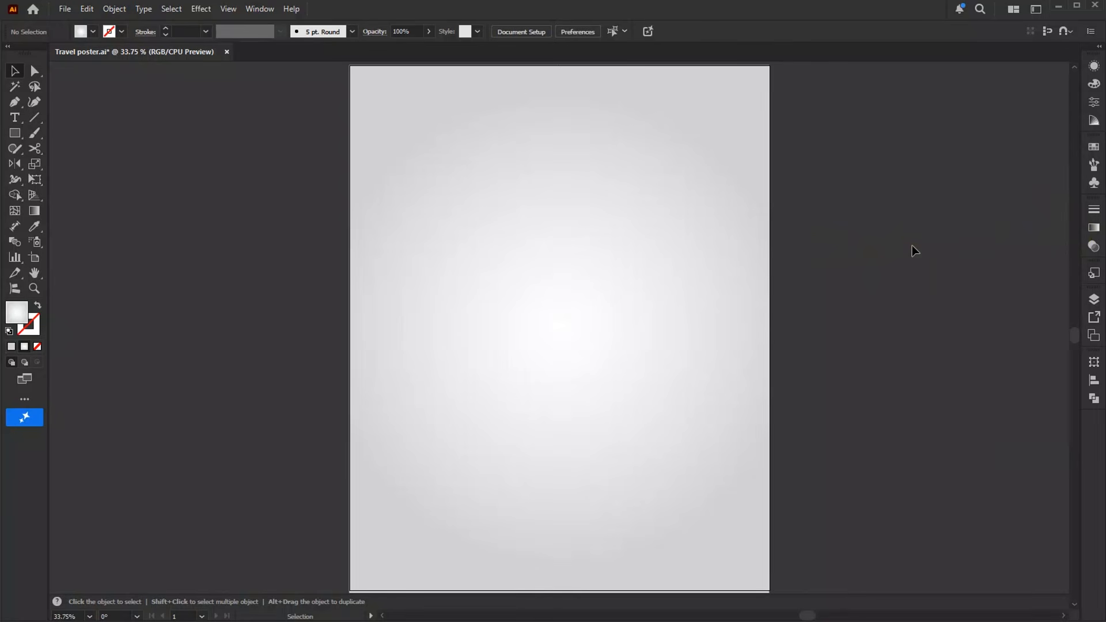
# - Create a 300 x 300 px circle on the poster and fill it with near-black #020202
pyautogui.moveTo(15, 134); pyautogui.dragTo(77, 167)
pyautogui.click(536, 292)
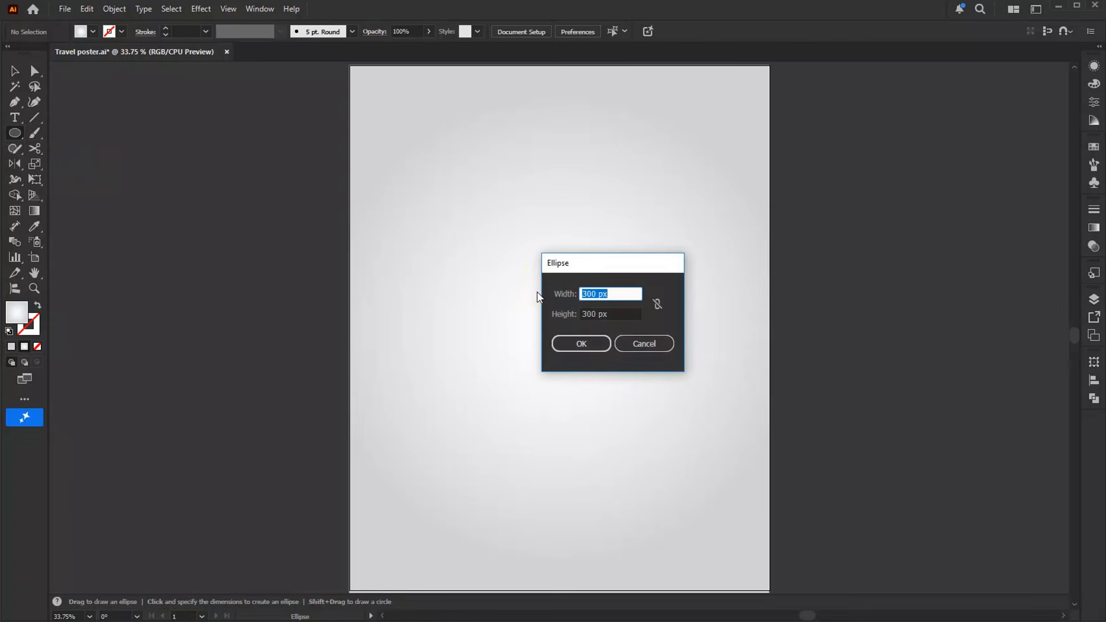
pyautogui.click(593, 341)
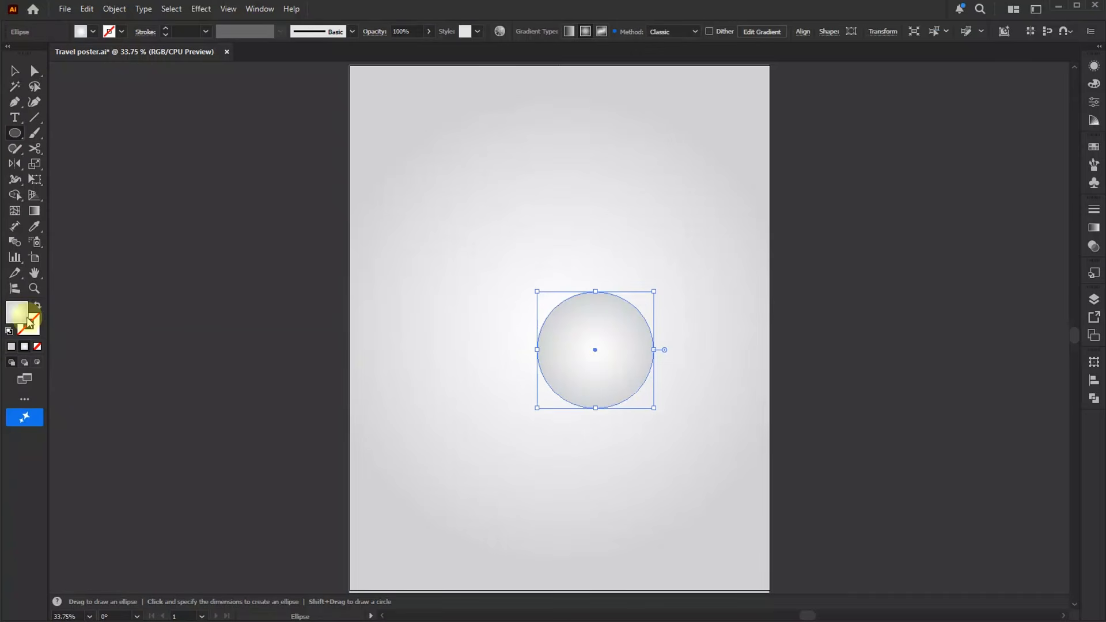
pyautogui.moveTo(482, 364); pyautogui.dragTo(447, 397)
pyautogui.click(741, 236)
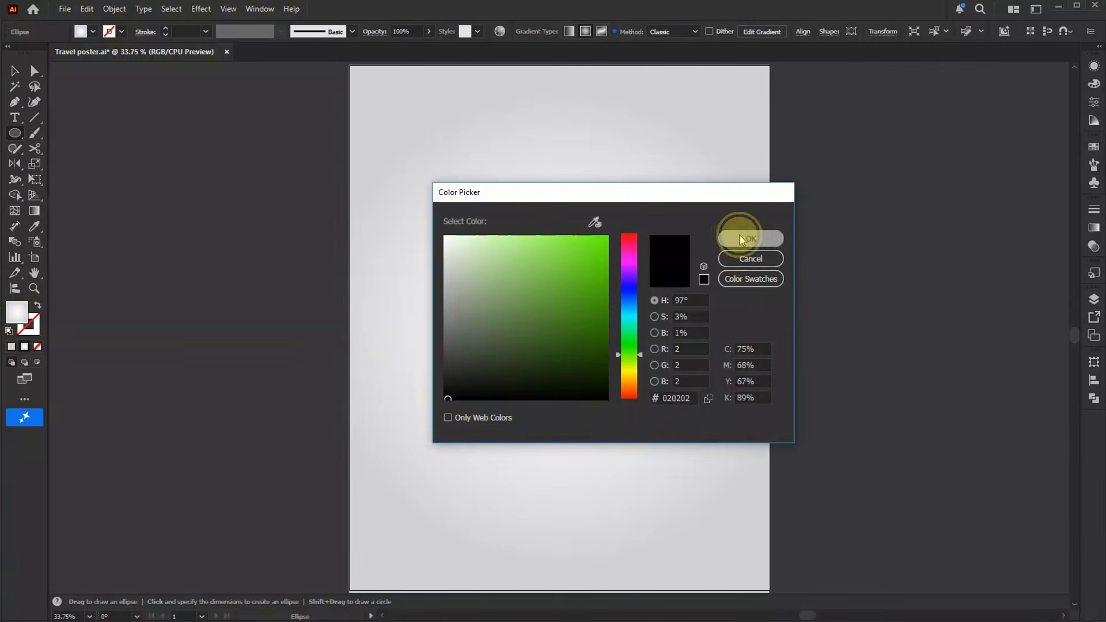
# - Centre the black circle horizontally and vertically on the artboard
pyautogui.press('v')
pyautogui.click(568, 31)
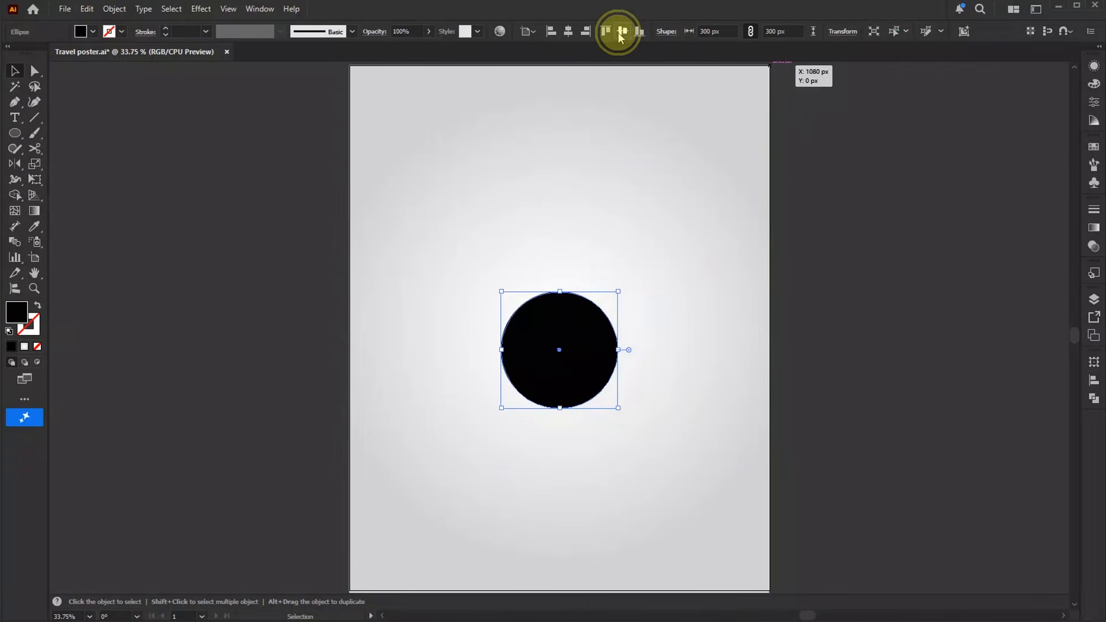
pyautogui.click(623, 31)
# - Copy the black circle and paste the duplicate in front at the same position
pyautogui.click(87, 9)
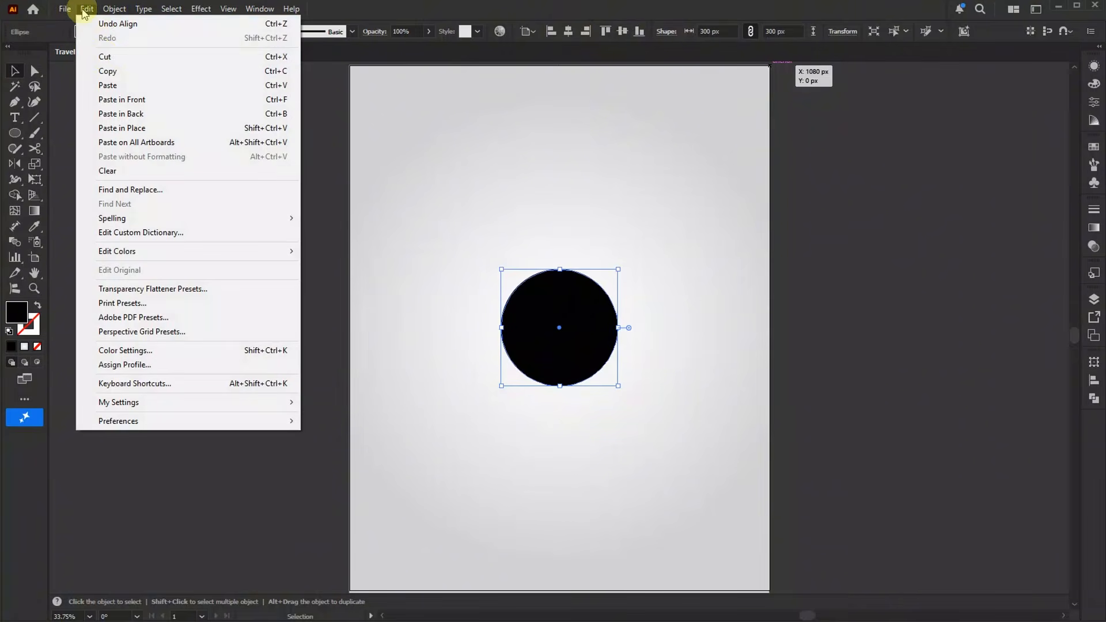
pyautogui.click(107, 72)
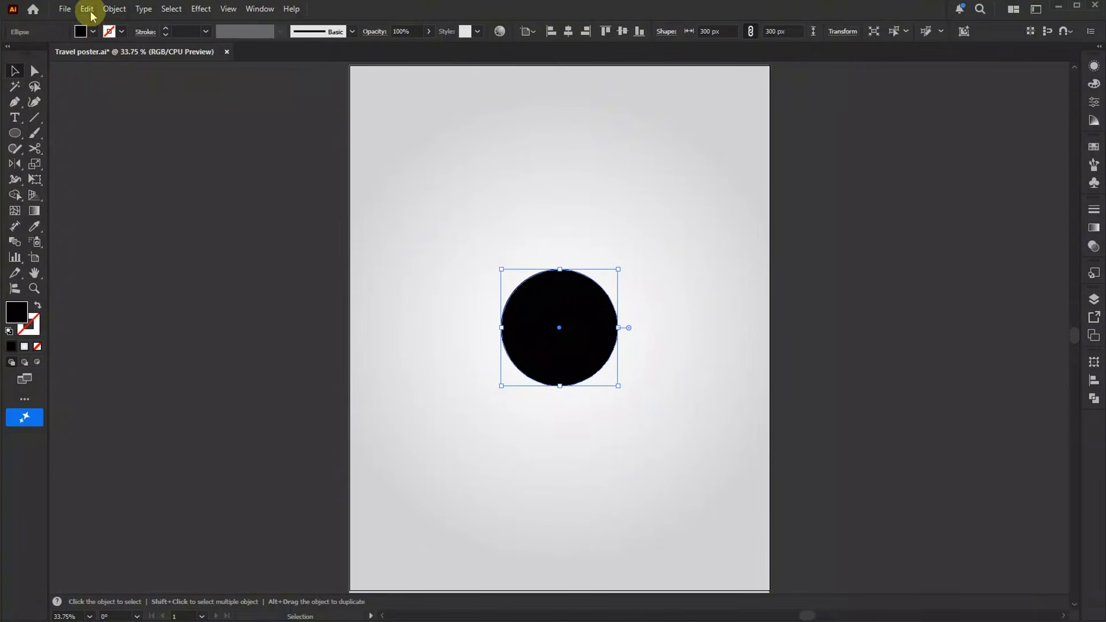
pyautogui.click(87, 9)
pyautogui.click(109, 97)
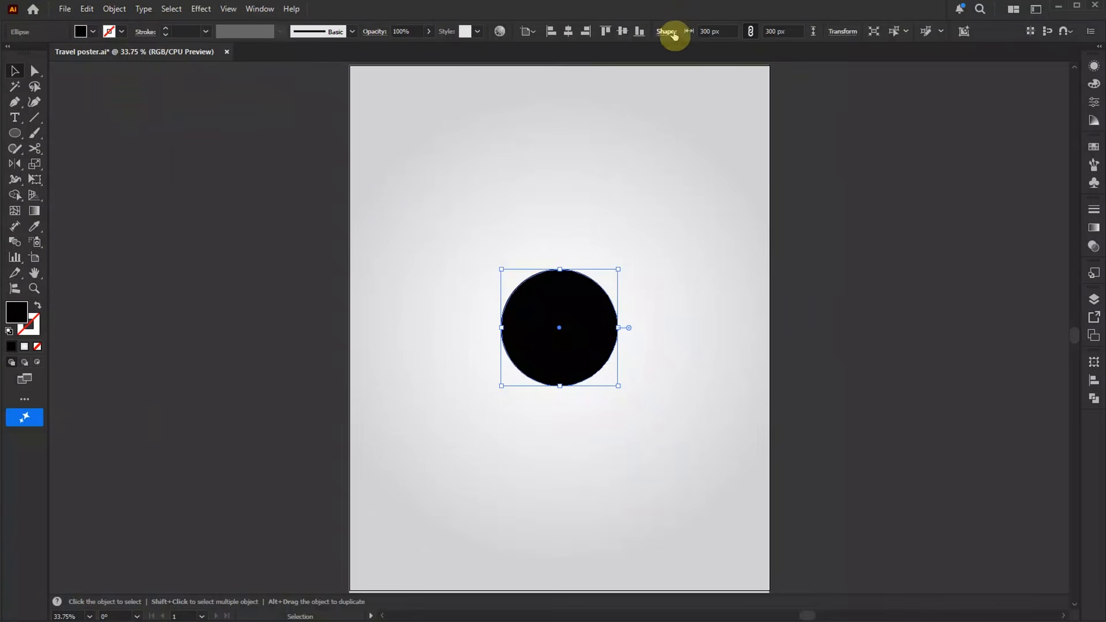
# - Resize the duplicate circle to 650 px and swap its fill and stroke to leave only a black outline
pyautogui.click(720, 31)
pyautogui.write('6')
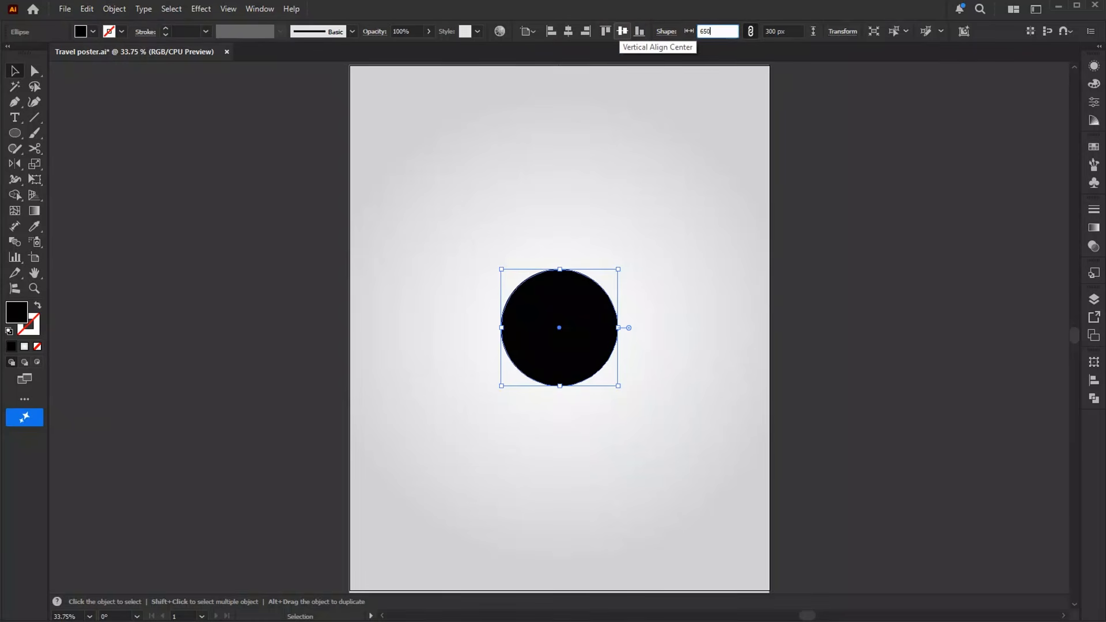
pyautogui.write('50')
pyautogui.click(622, 31)
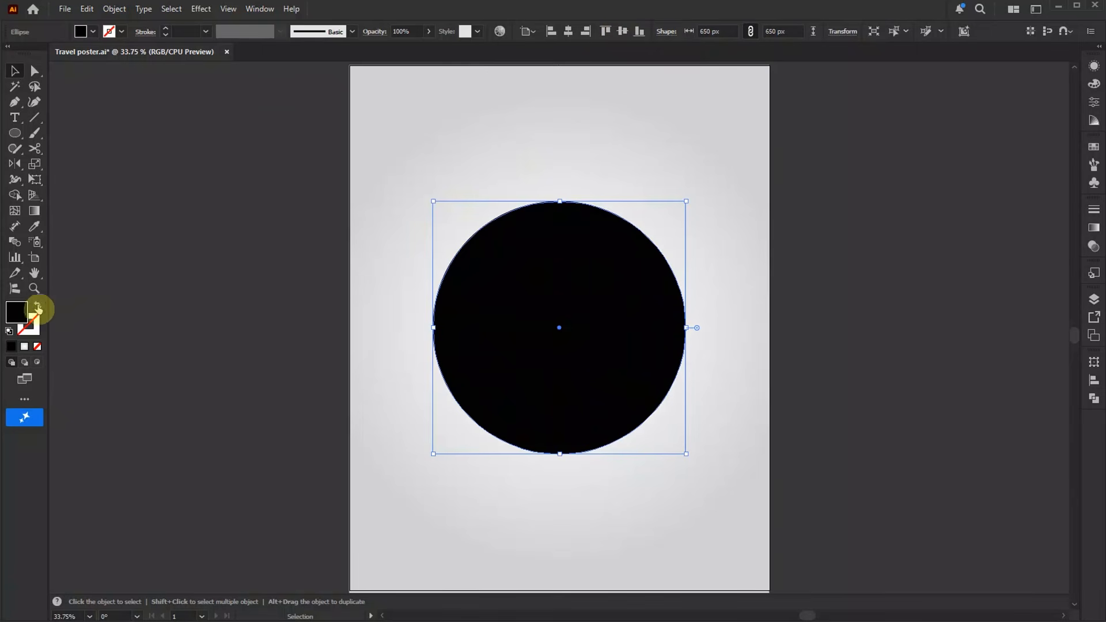
pyautogui.click(38, 307)
# - Paste another copy of the black circle in front, resized to 800 px with only a black outline
pyautogui.click(86, 10)
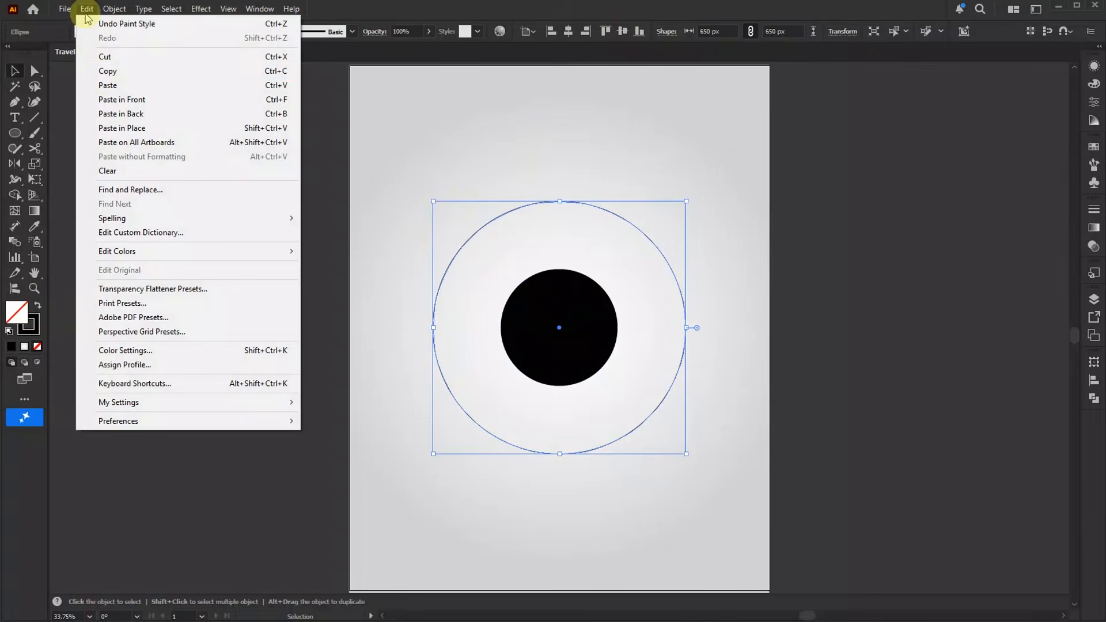
pyautogui.click(119, 99)
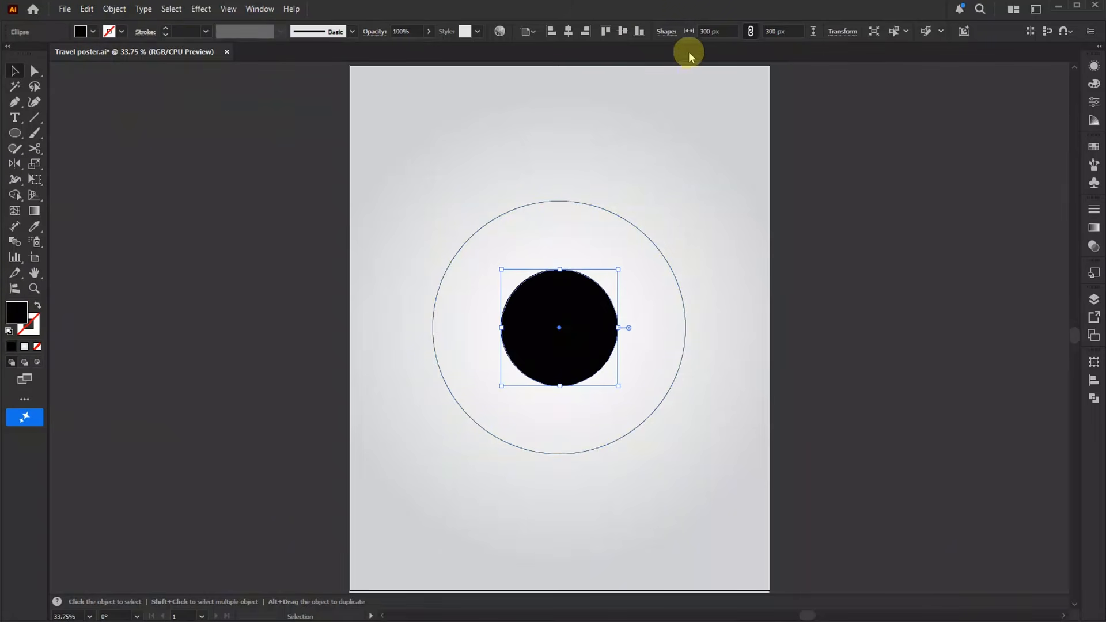
pyautogui.click(710, 31)
pyautogui.write('80')
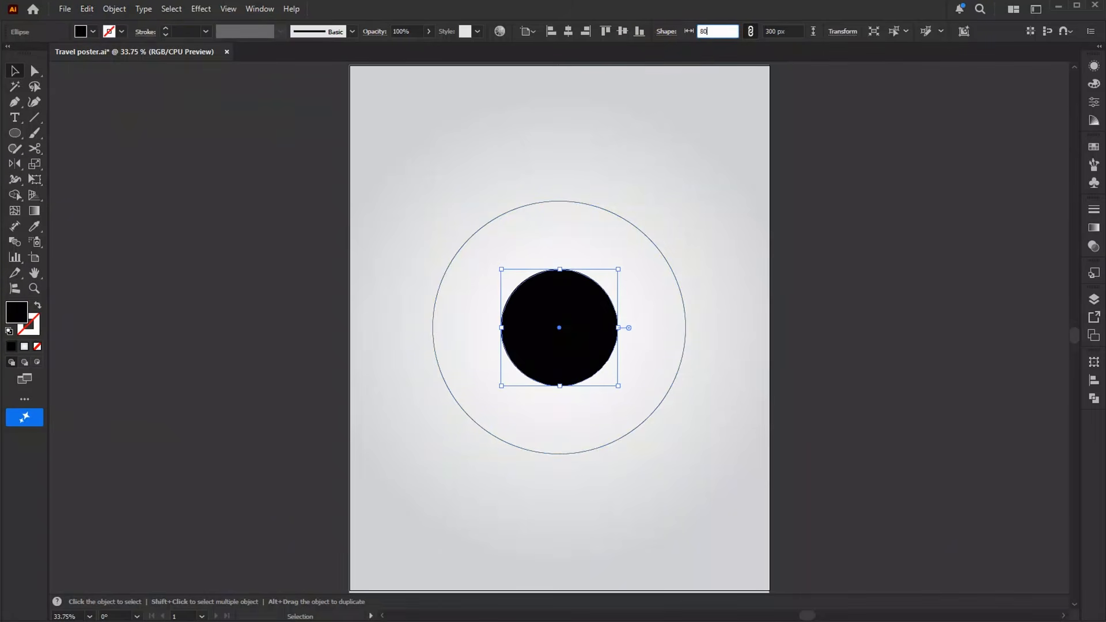
pyautogui.write('0')
pyautogui.press('Return')
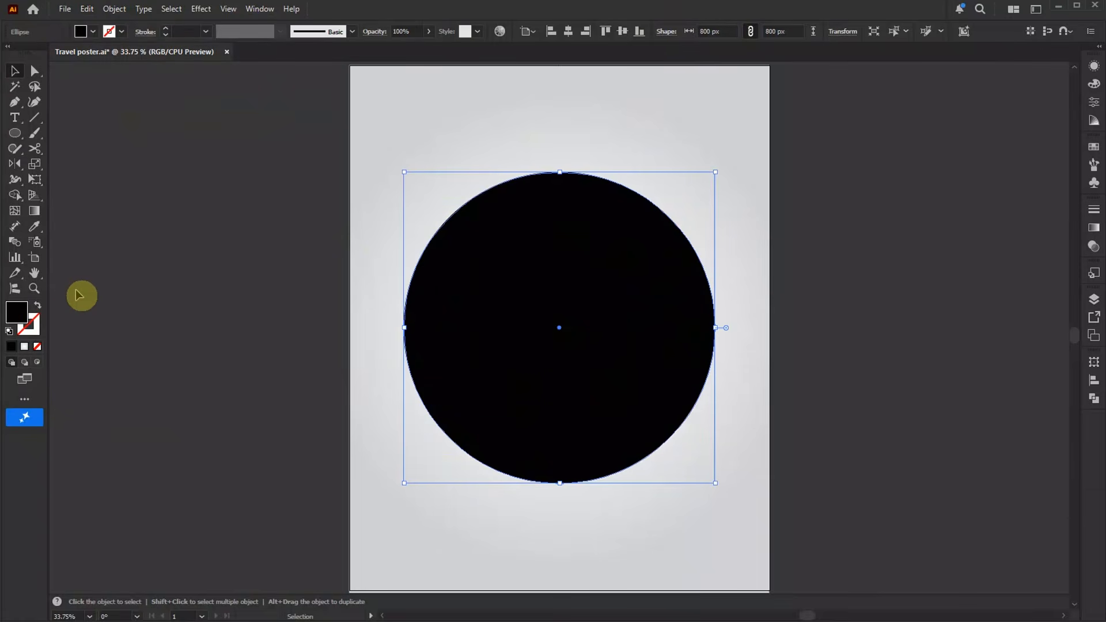
pyautogui.click(38, 306)
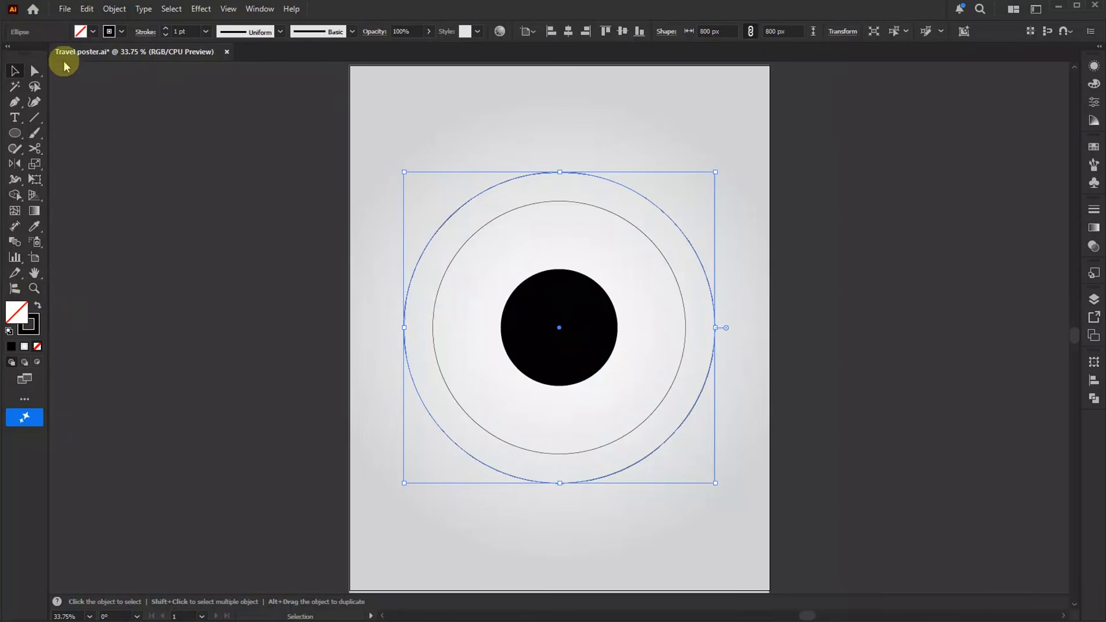
# - Paste a further copy of the black circle in front as a 900 px ring with black outline and no fill, then deselect it
pyautogui.click(86, 10)
pyautogui.click(122, 100)
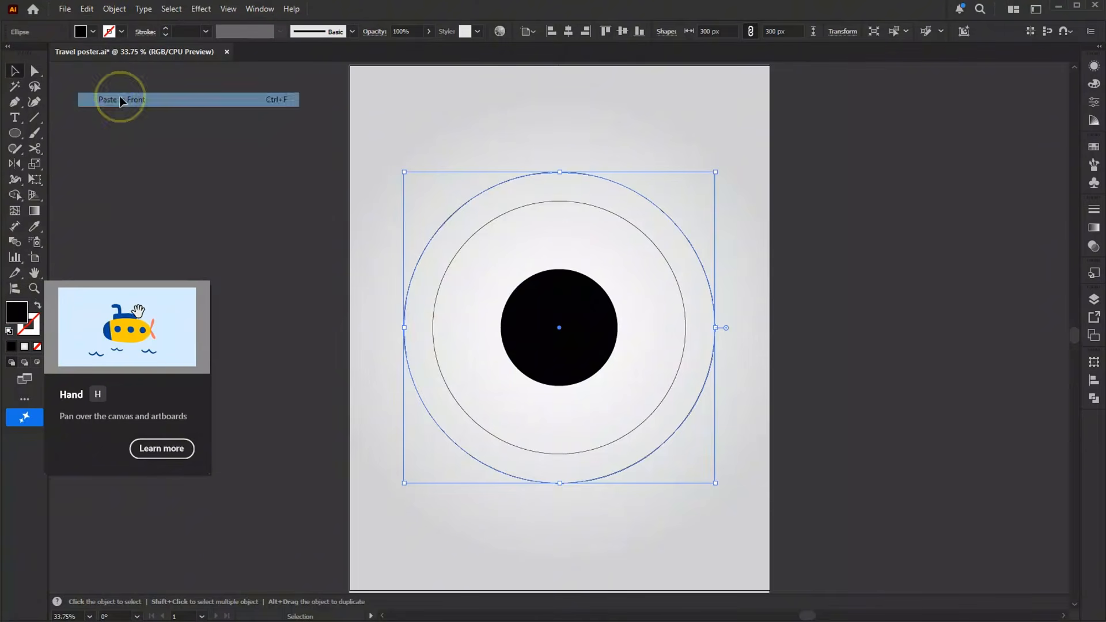
pyautogui.click(721, 31)
pyautogui.write('900')
pyautogui.press('Return')
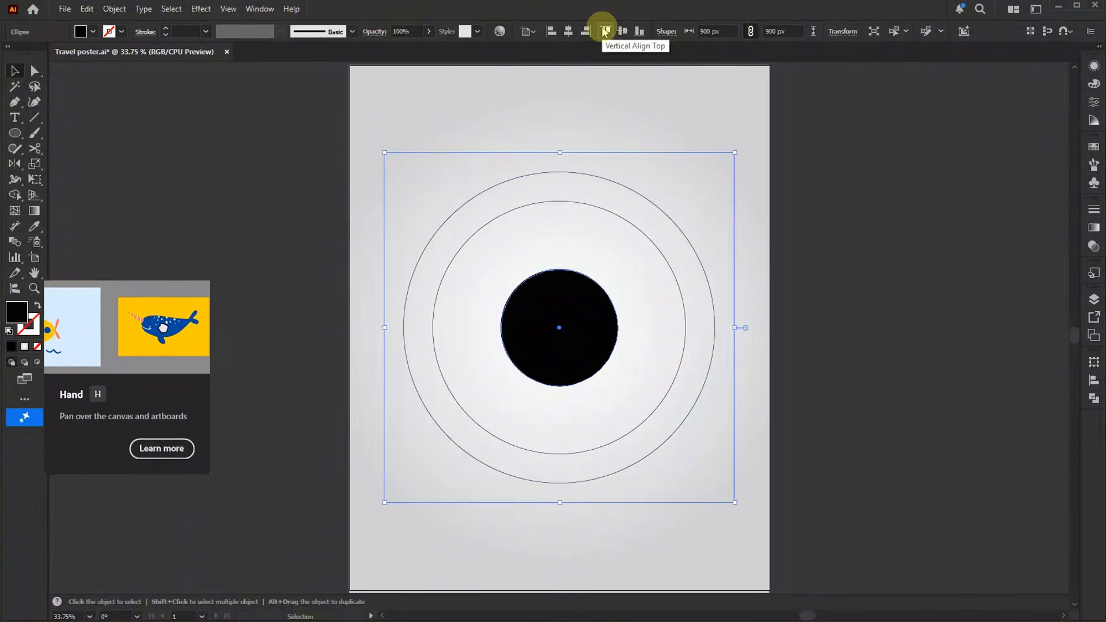
pyautogui.click(38, 305)
pyautogui.click(831, 161)
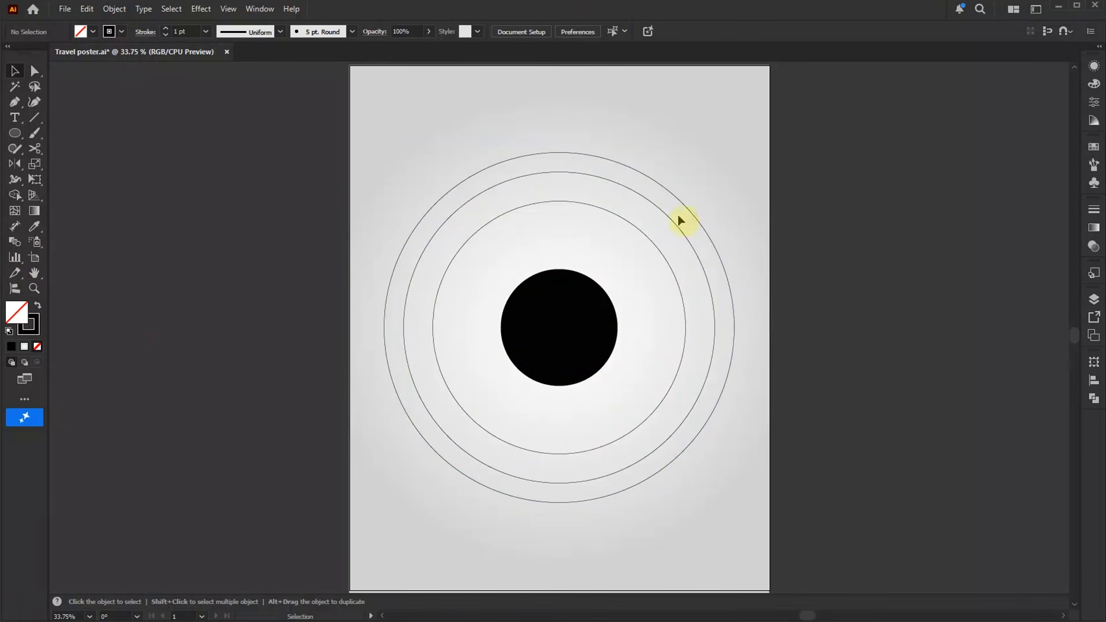
# - Draw a vertical line through the circles, extending slightly past the outermost ring, and centre it on the artboard
pyautogui.click(35, 119)
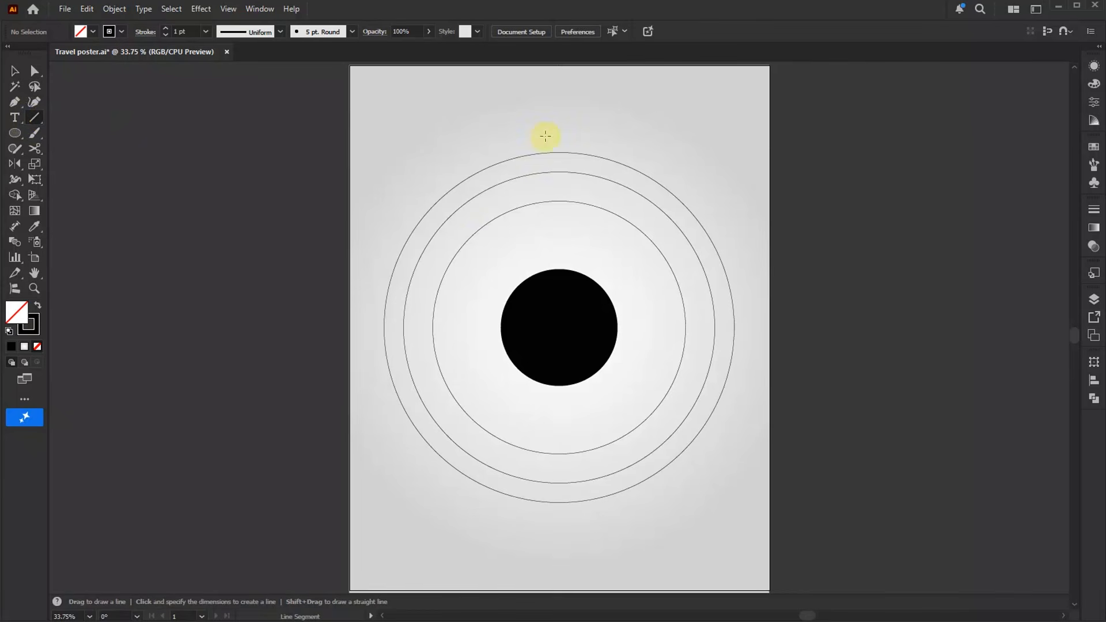
pyautogui.moveTo(560, 136); pyautogui.dragTo(554, 511)
pyautogui.press('v')
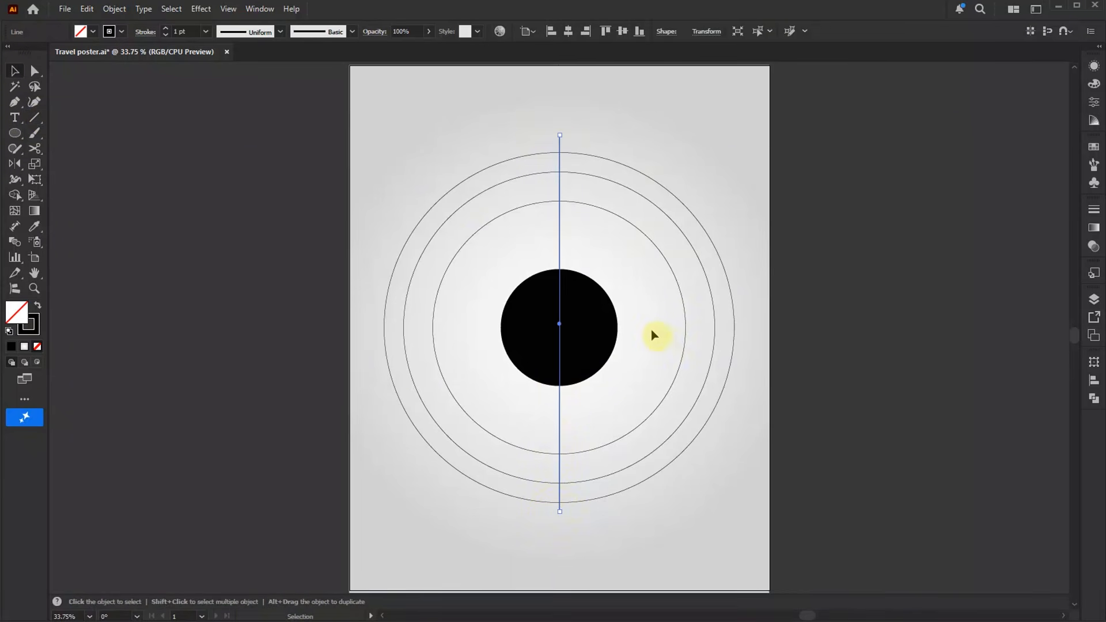
pyautogui.click(623, 38)
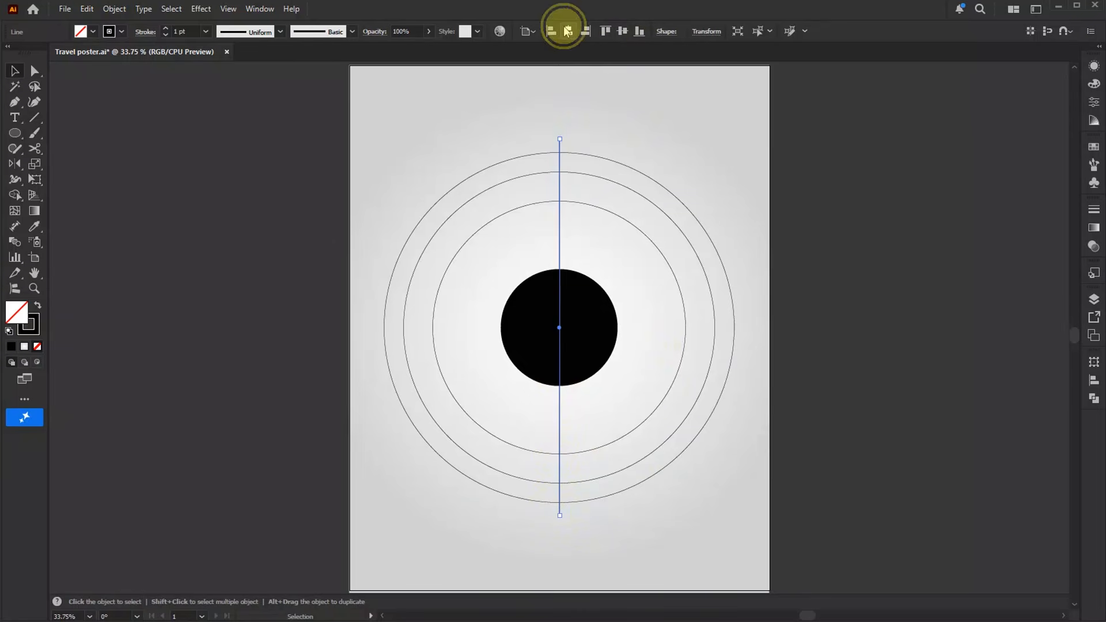
pyautogui.click(617, 99)
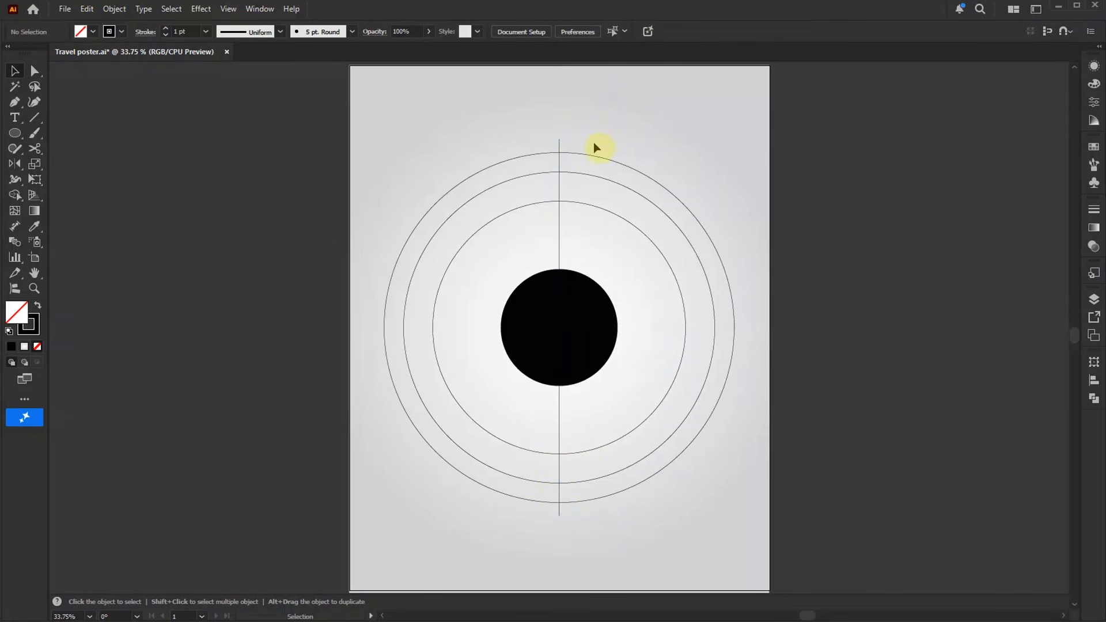
# - Make a copy of the vertical line rotated by 360/8 degrees about its centre
pyautogui.click(559, 221)
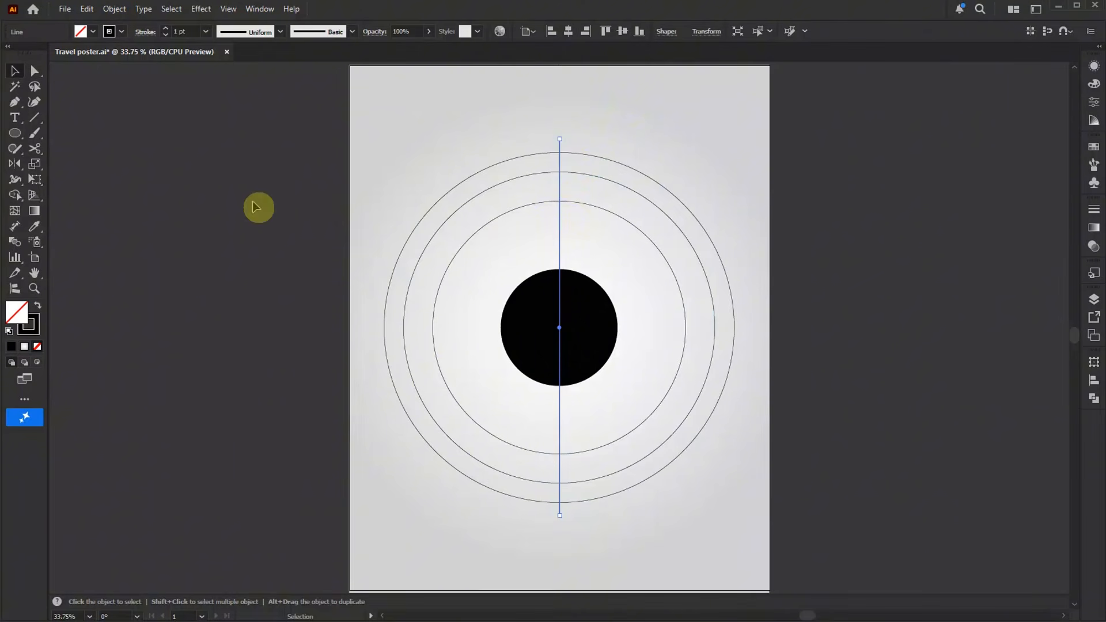
pyautogui.moveTo(14, 164); pyautogui.dragTo(45, 164)
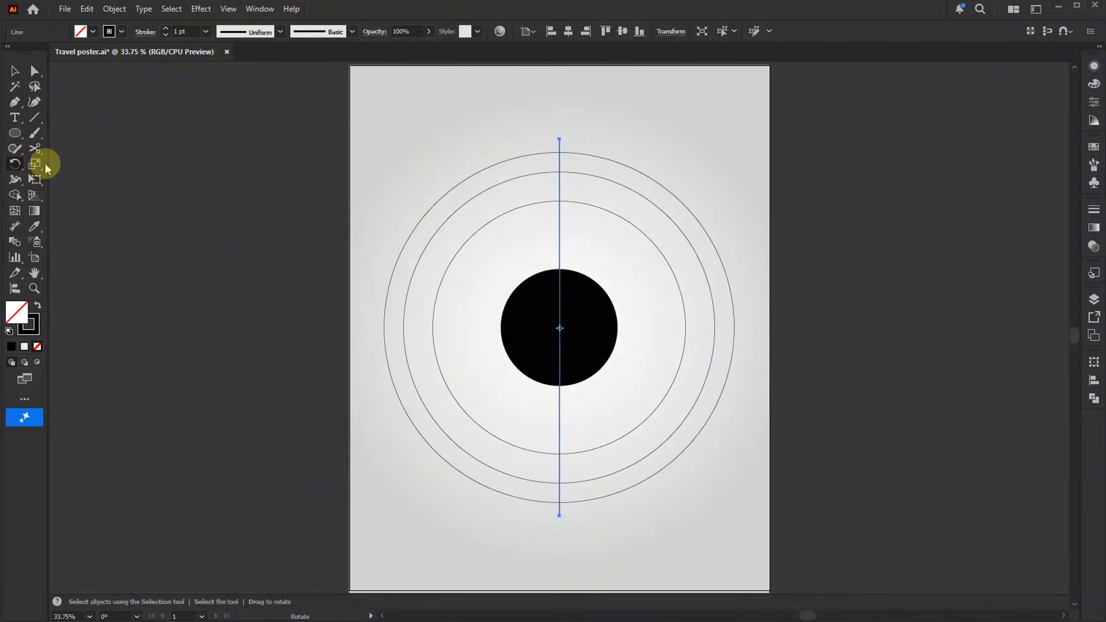
pyautogui.moveTo(469, 263); pyautogui.dragTo(469, 264)
pyautogui.press('Return')
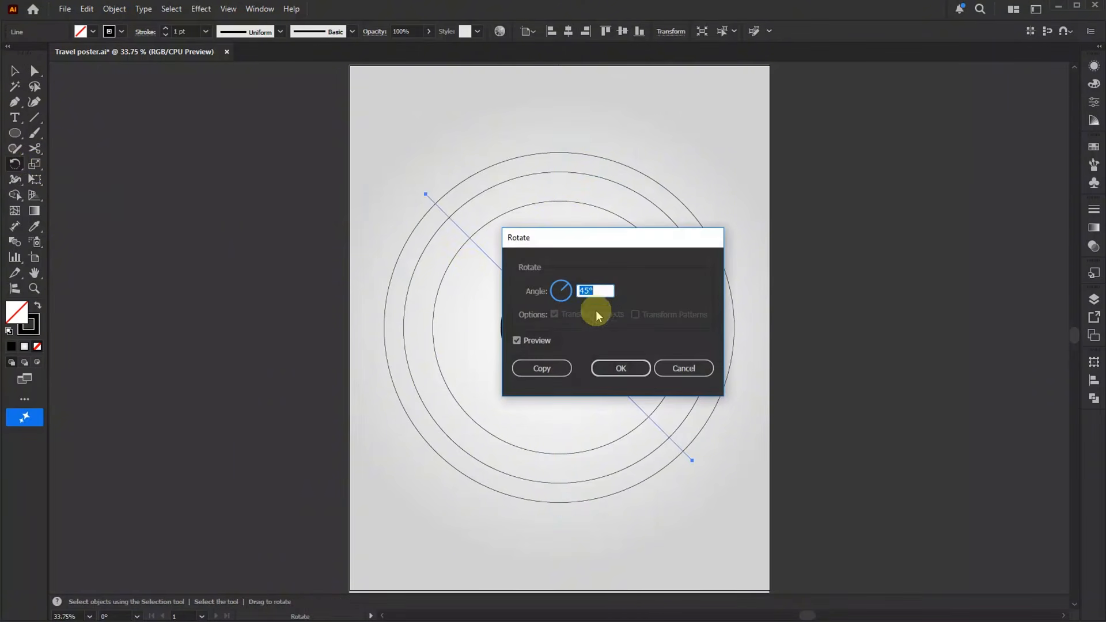
pyautogui.write('360/8')
pyautogui.click(555, 369)
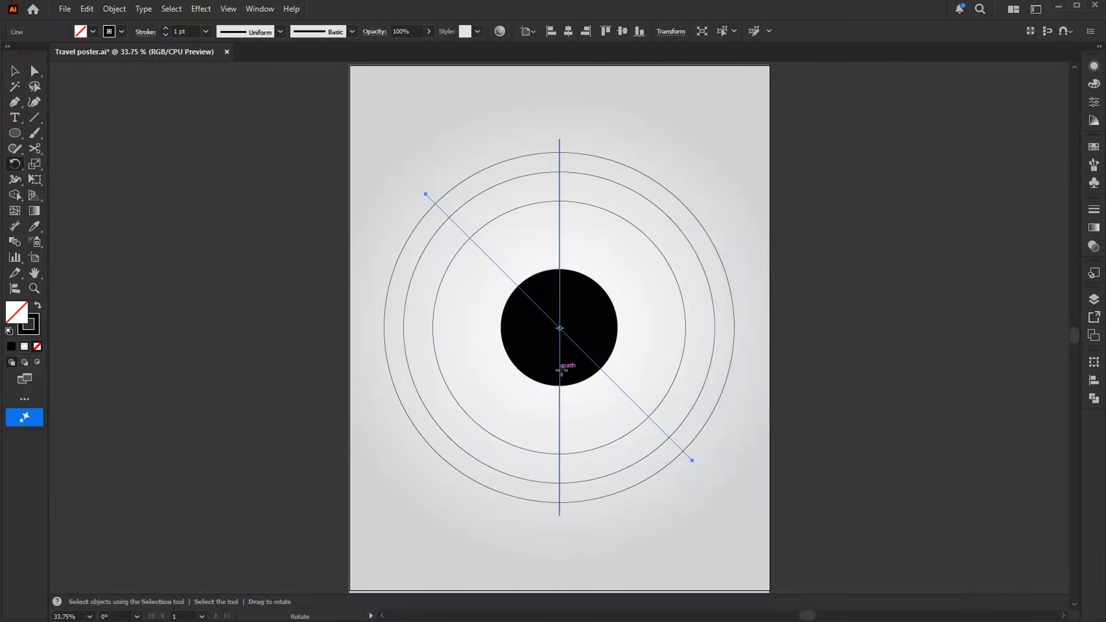
# - Repeat the rotated line copy twice so that four lines divide the circles into eight sectors
pyautogui.hotkey('ctrl', 'd')
pyautogui.hotkey('ctrl', 'd')
pyautogui.press('v')
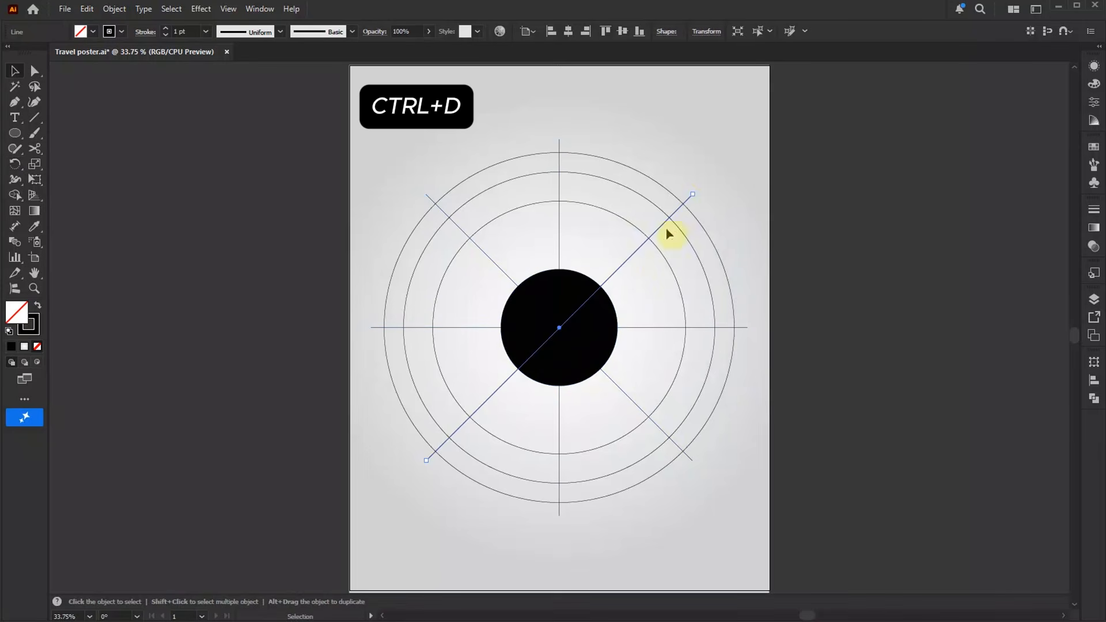
# - Select all four guide lines and rotate them slightly counterclockwise about the centre, then deselect them
pyautogui.keyDown('shift'); pyautogui.click(560, 229); pyautogui.keyUp('shift')
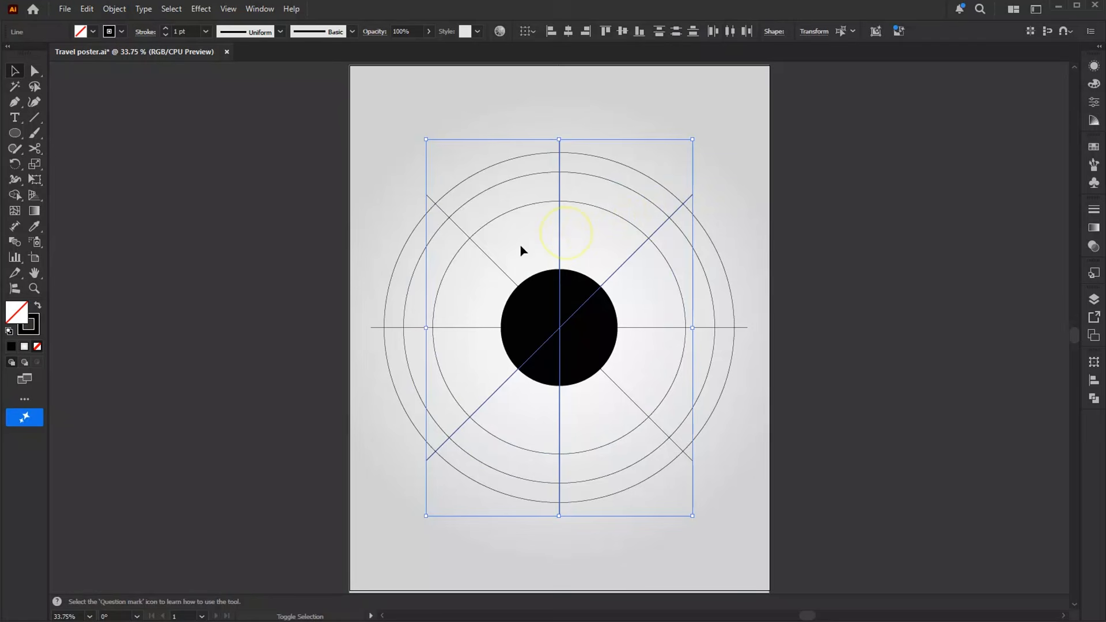
pyautogui.keyDown('shift'); pyautogui.click(473, 328); pyautogui.keyUp('shift')
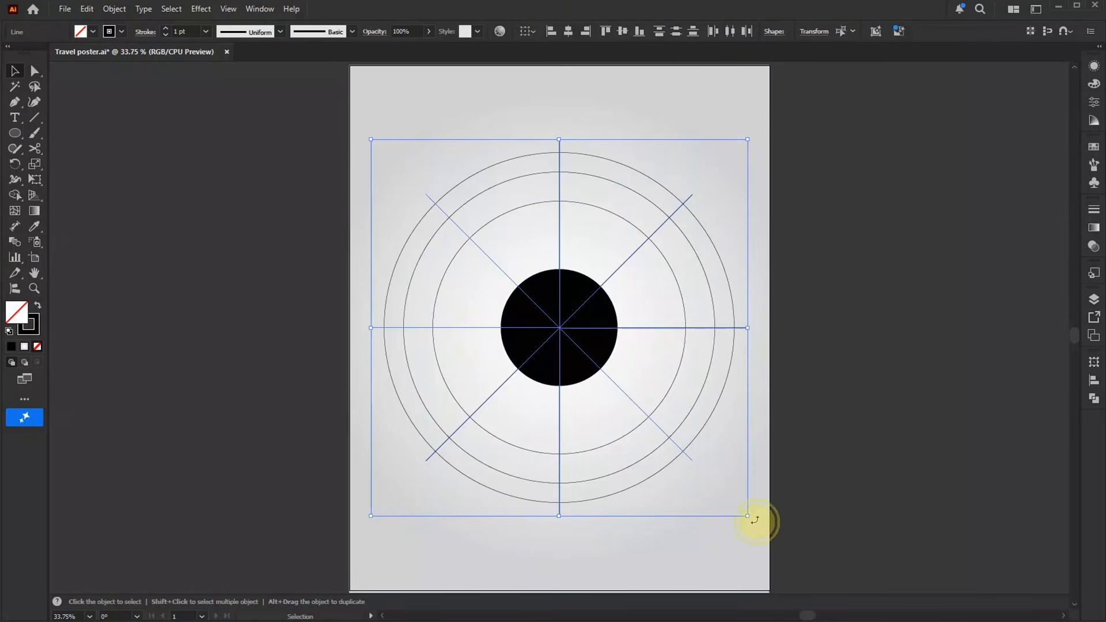
pyautogui.moveTo(755, 520); pyautogui.dragTo(781, 476)
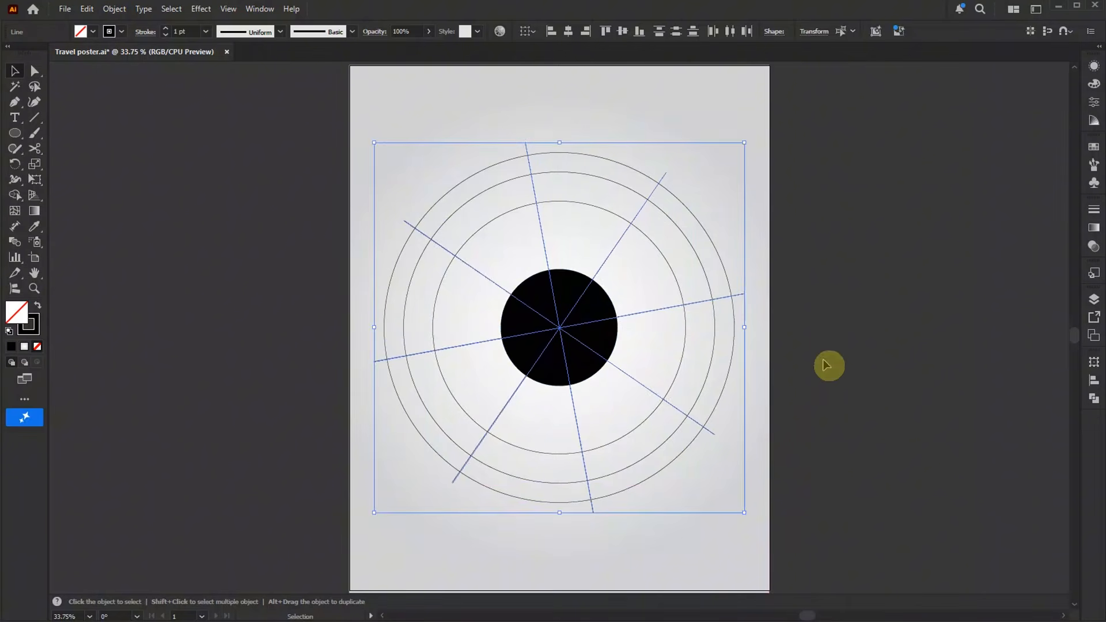
pyautogui.click(824, 362)
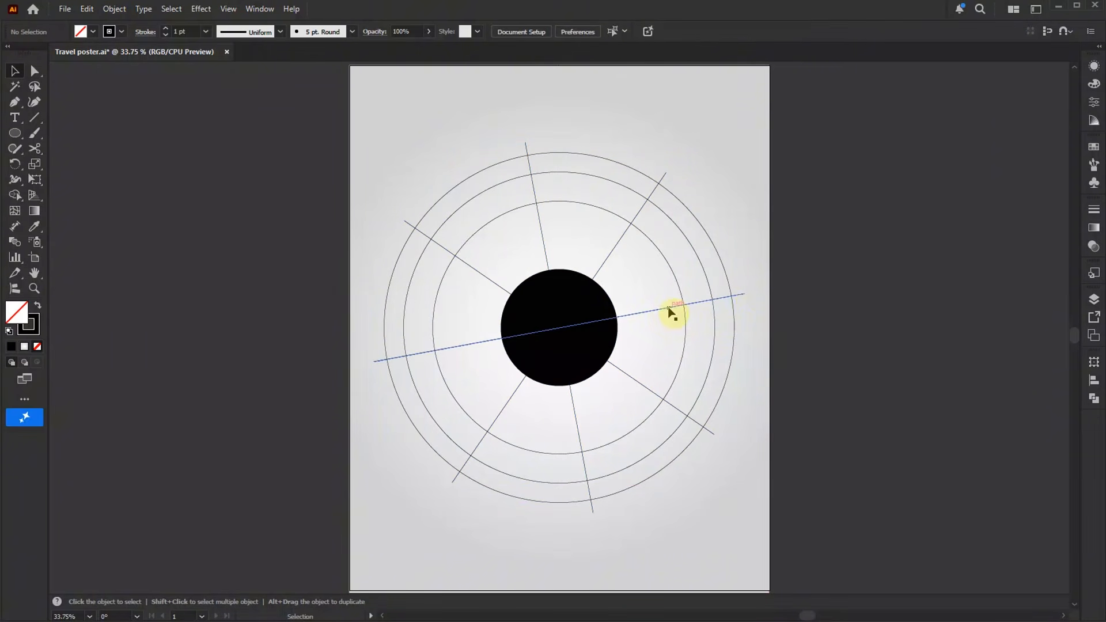
# - Rotate the nearly horizontal guide line clockwise until its right end sits just below the centre's height, then deselect it
pyautogui.click(745, 294)
pyautogui.moveTo(752, 290); pyautogui.dragTo(749, 332)
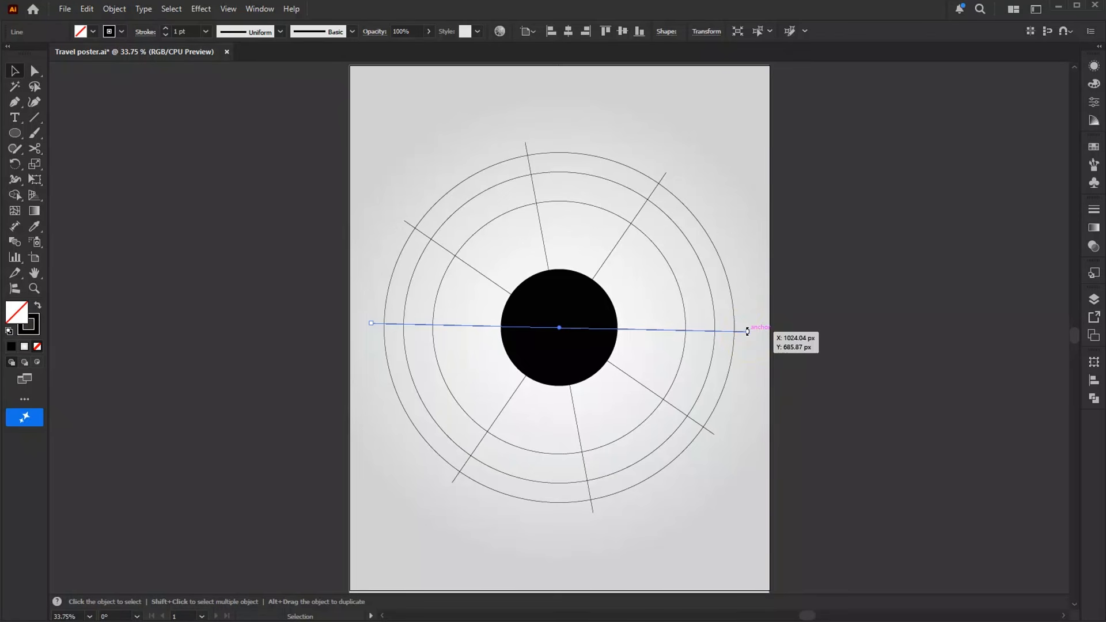
pyautogui.click(666, 229)
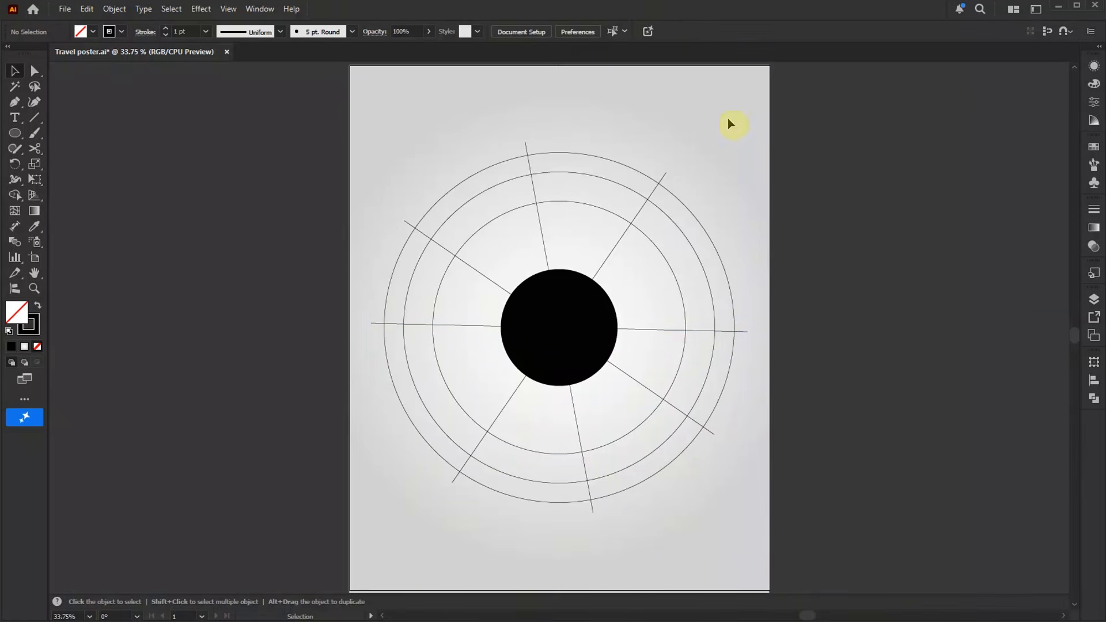
# - Merge the upper-right sector outside the centre circle up to the outermost ring with Shape Builder, with black fill and no stroke
pyautogui.moveTo(728, 119); pyautogui.dragTo(415, 494)
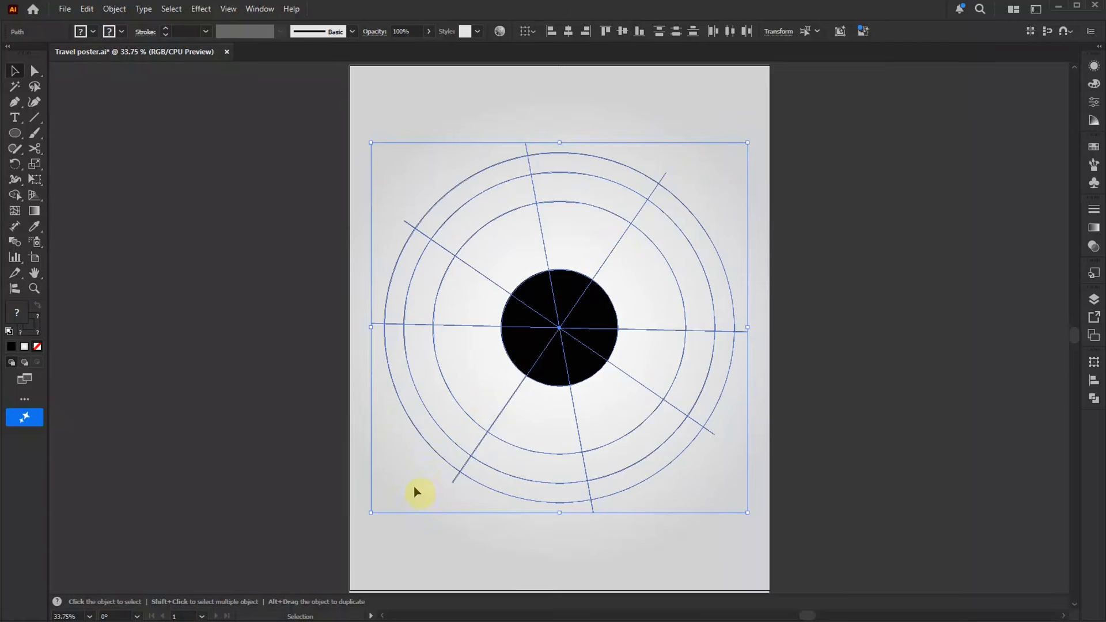
pyautogui.click(14, 197)
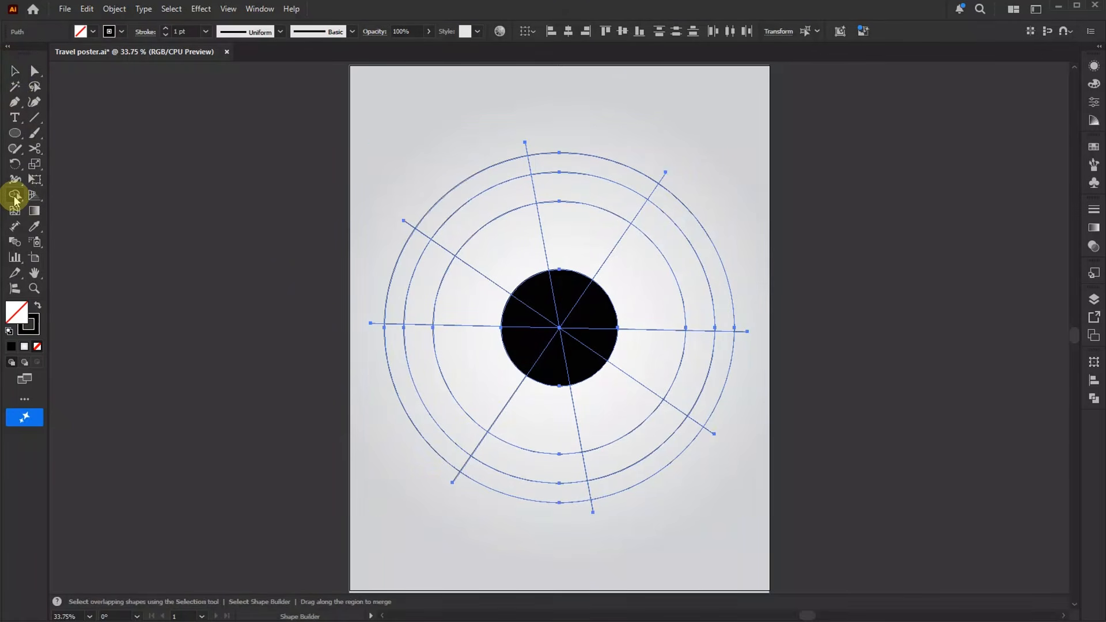
pyautogui.moveTo(633, 305); pyautogui.dragTo(713, 287)
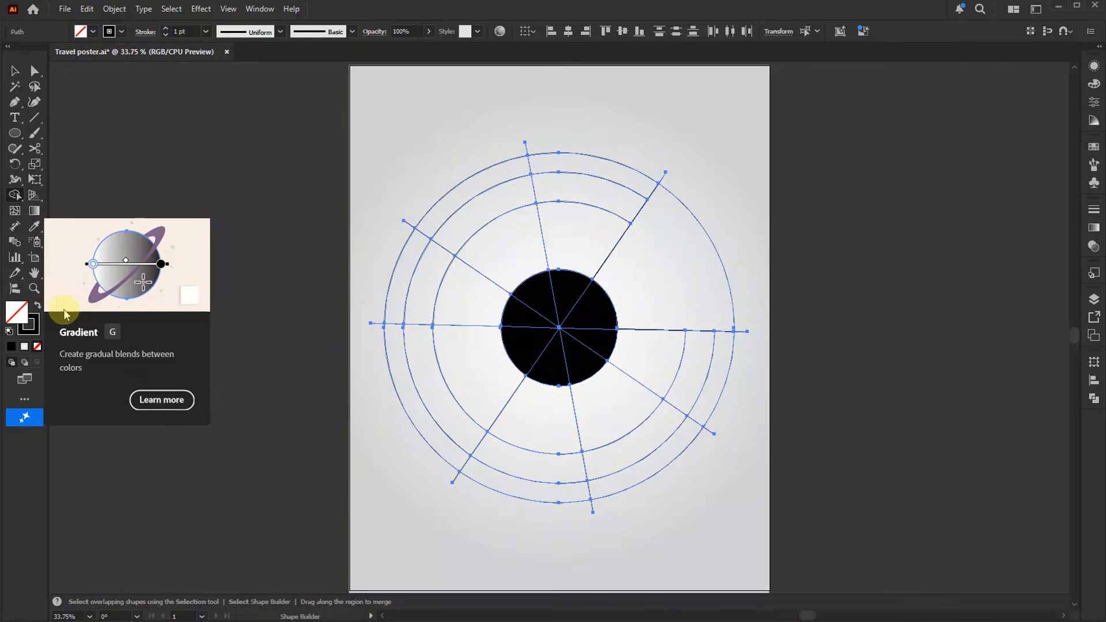
pyautogui.click(19, 311)
pyautogui.click(39, 308)
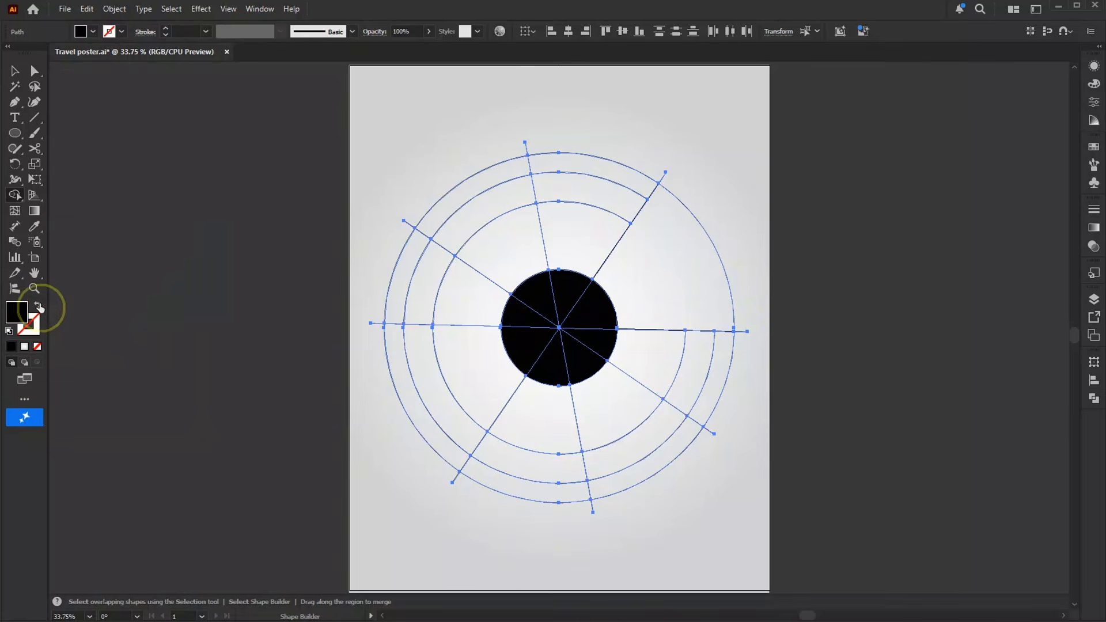
pyautogui.click(691, 289)
# - Build black sectors: two upper ones to the middle ring, left and lower-right ones to the inner ring, lower-left one to the outer ring
pyautogui.click(595, 198)
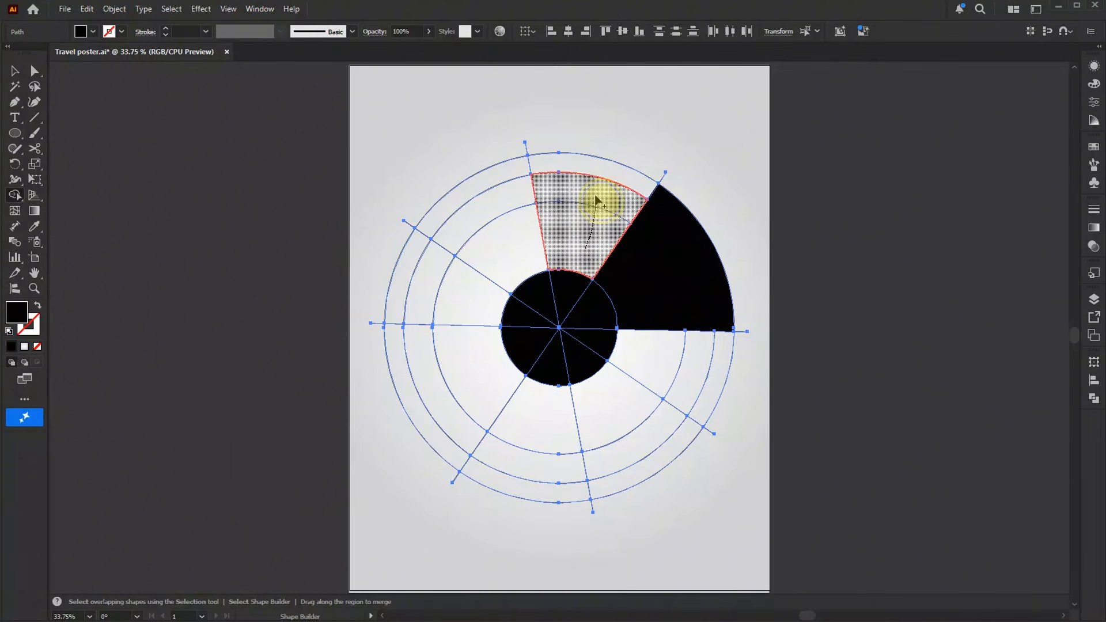
pyautogui.moveTo(519, 258); pyautogui.dragTo(502, 218)
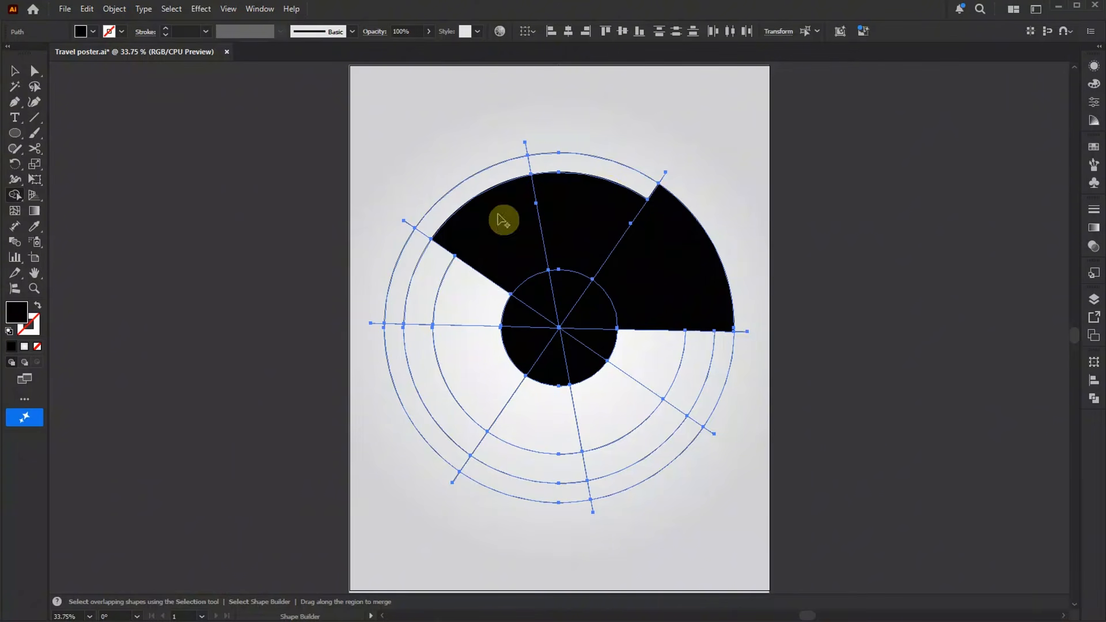
pyautogui.click(476, 296)
pyautogui.moveTo(482, 365); pyautogui.dragTo(425, 395)
pyautogui.click(667, 373)
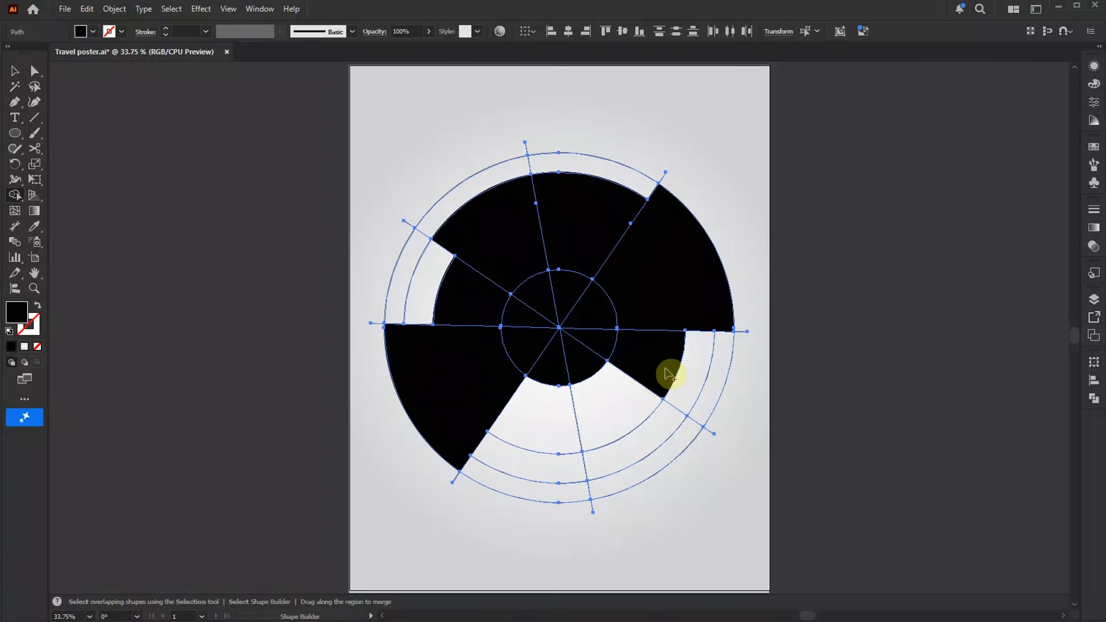
# - Select the black centre circle together with the six black sectors and cut them to the clipboard
pyautogui.click(16, 73)
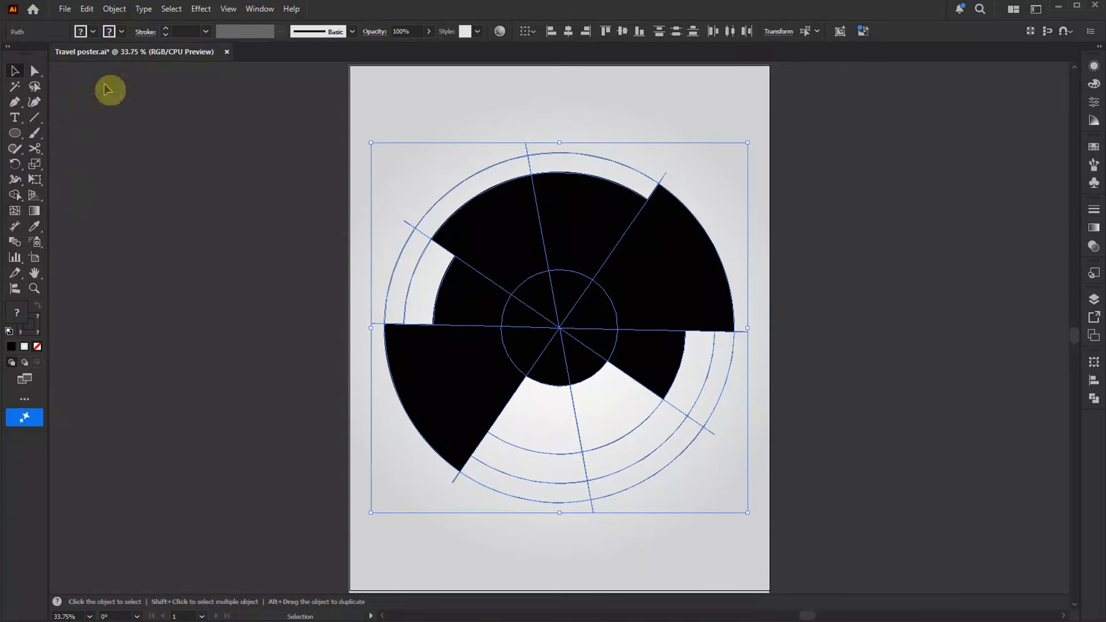
pyautogui.click(900, 205)
pyautogui.click(665, 363)
pyautogui.keyDown('shift'); pyautogui.click(662, 287); pyautogui.keyUp('shift')
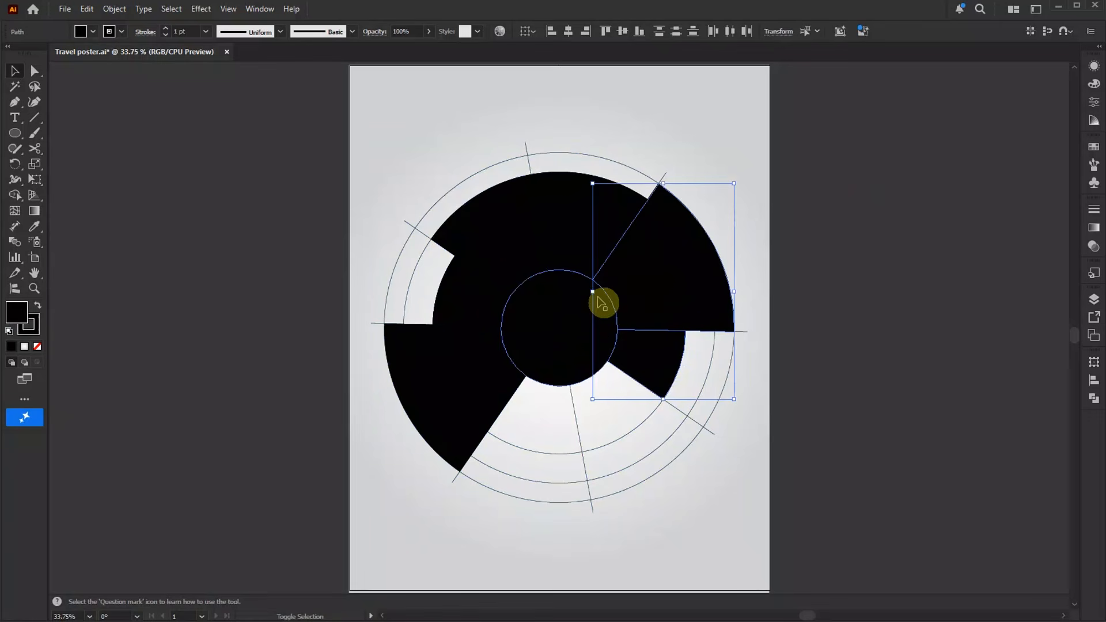
pyautogui.keyDown('shift'); pyautogui.click(602, 303); pyautogui.keyUp('shift')
pyautogui.keyDown('shift'); pyautogui.click(600, 240); pyautogui.keyUp('shift')
pyautogui.keyDown('shift'); pyautogui.click(519, 235); pyautogui.keyUp('shift')
pyautogui.keyDown('shift'); pyautogui.click(469, 296); pyautogui.keyUp('shift')
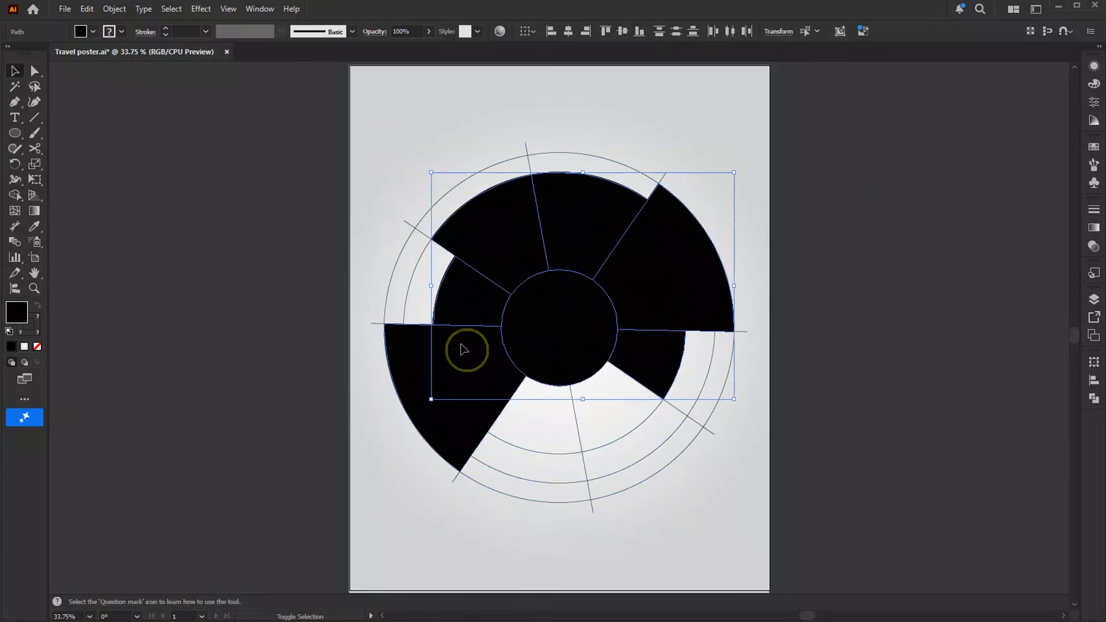
pyautogui.keyDown('shift'); pyautogui.click(465, 349); pyautogui.keyUp('shift')
pyautogui.click(87, 9)
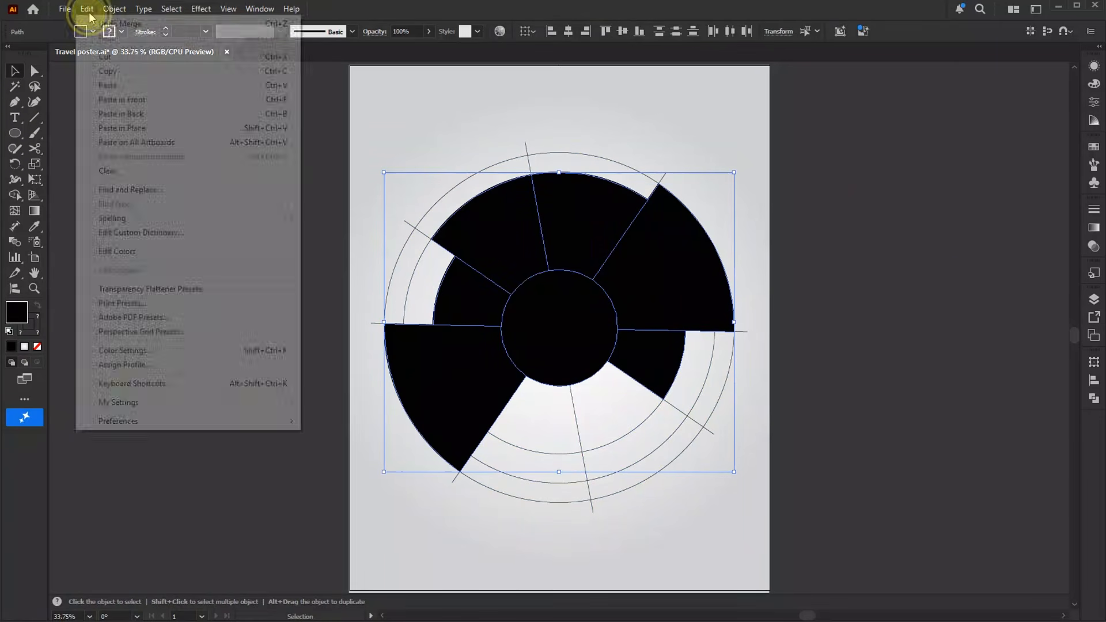
pyautogui.click(104, 56)
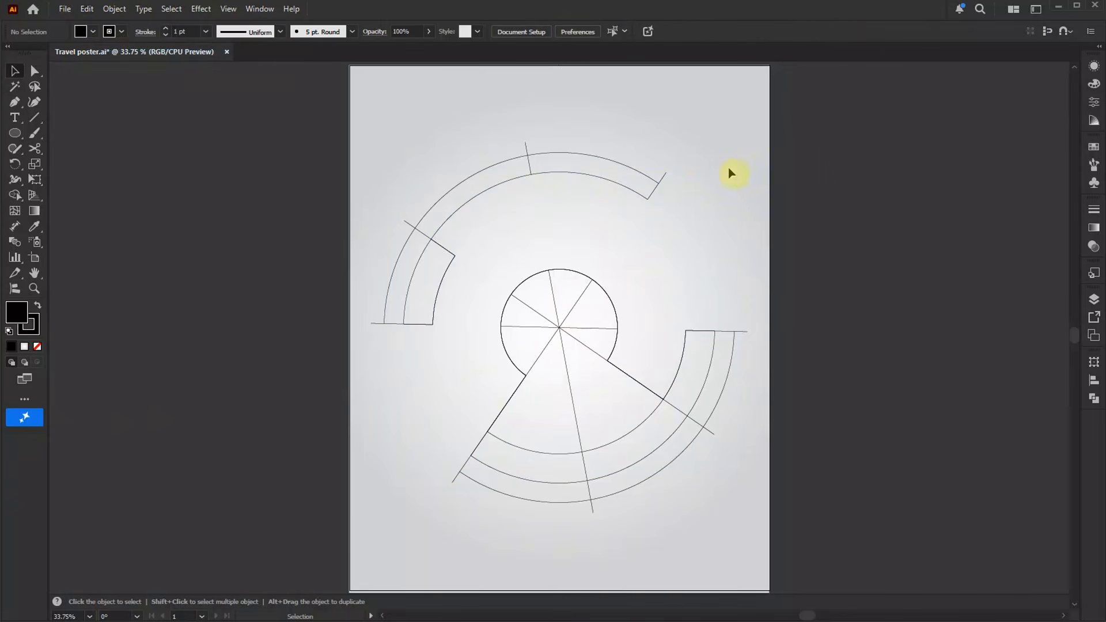
# - Delete the leftover guide lines and ring segments, and paste the cut black shapes in front
pyautogui.moveTo(857, 141); pyautogui.dragTo(313, 502)
pyautogui.press('Delete')
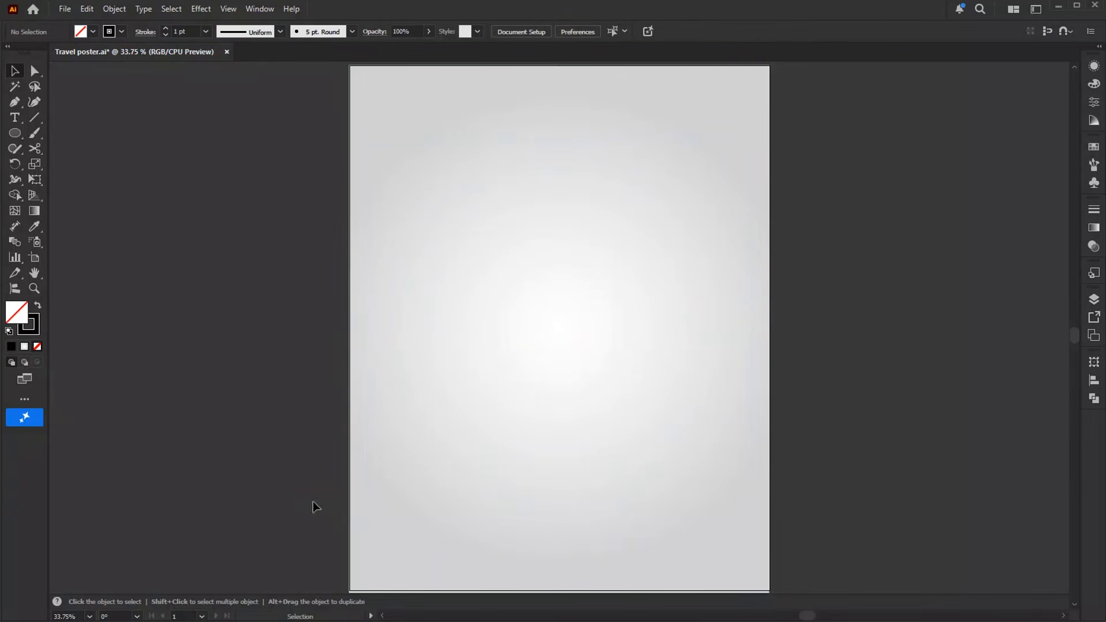
pyautogui.click(87, 9)
pyautogui.click(122, 99)
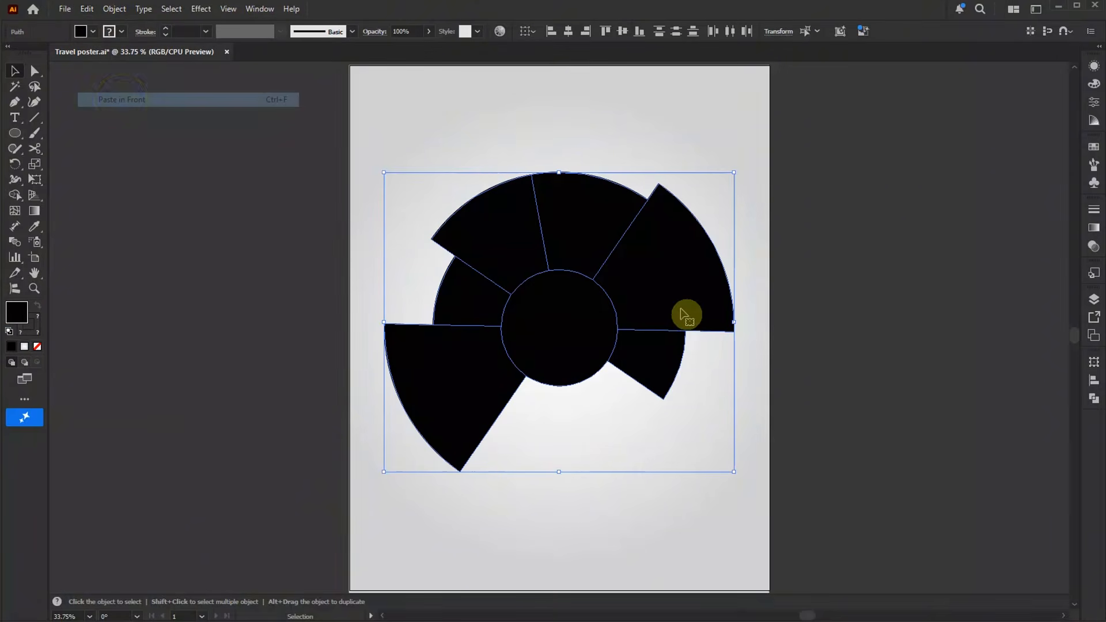
# - Give the black circle and sectors a white stroke with a weight of 12 pt
pyautogui.click(36, 333)
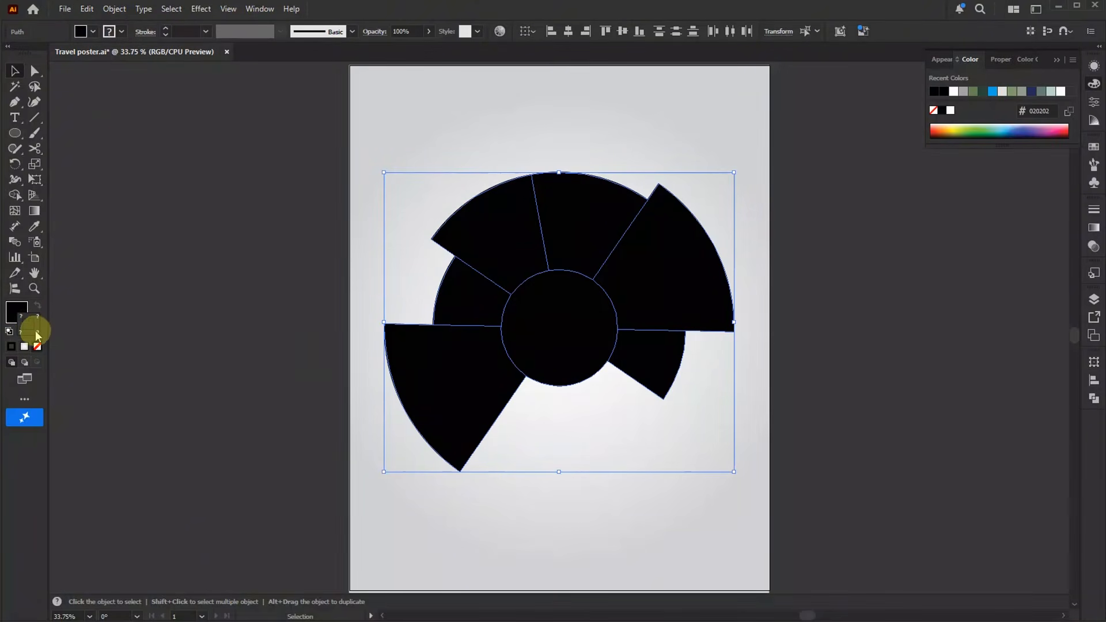
pyautogui.click(951, 110)
pyautogui.click(165, 28)
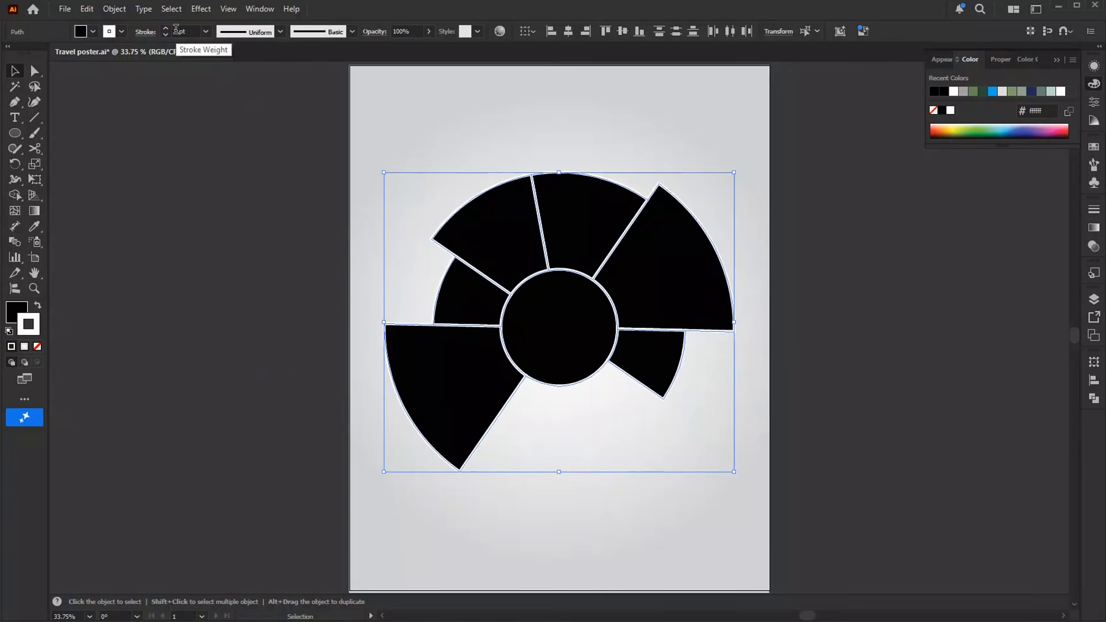
pyautogui.scroll(2, 176, 29)
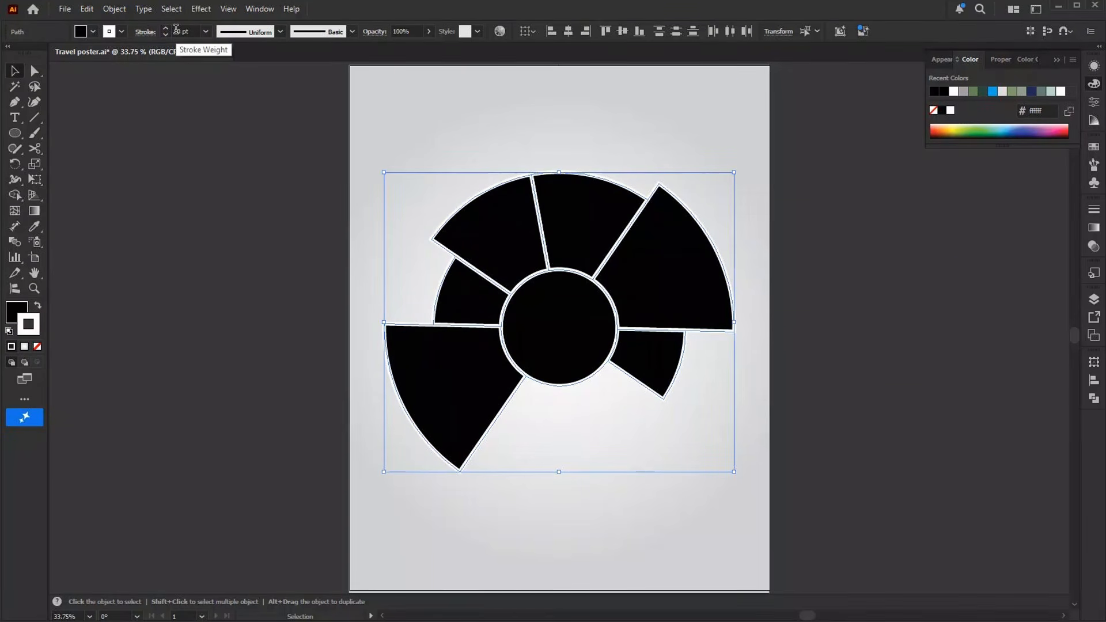
# - Expand the fill and stroke of the selected shapes, and split the result with the Pathfinder Divide operation
pyautogui.click(115, 8)
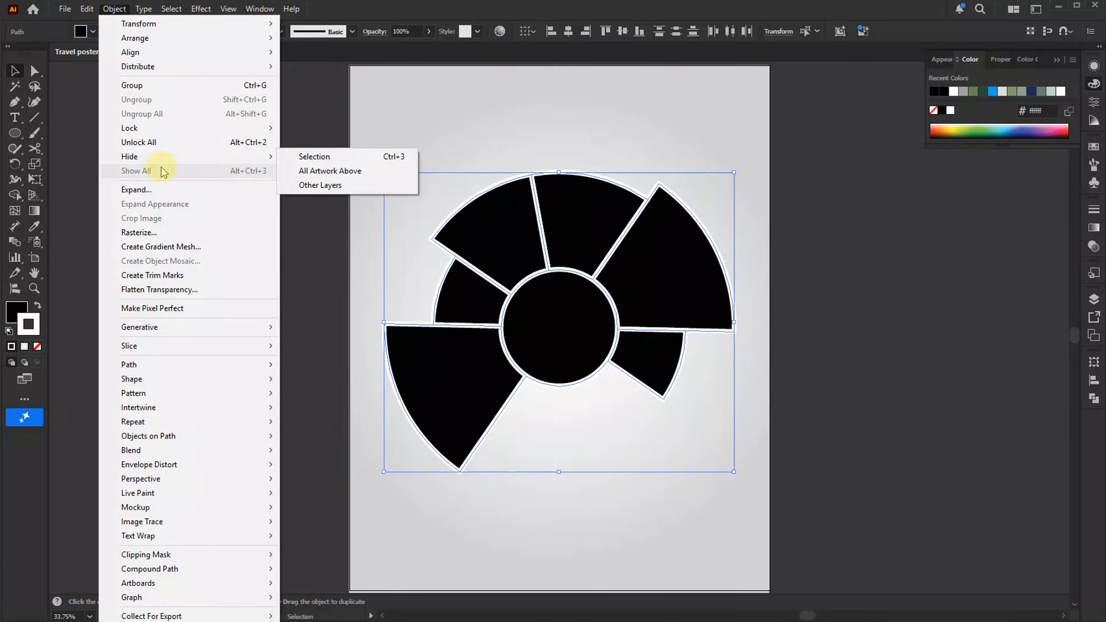
pyautogui.click(153, 189)
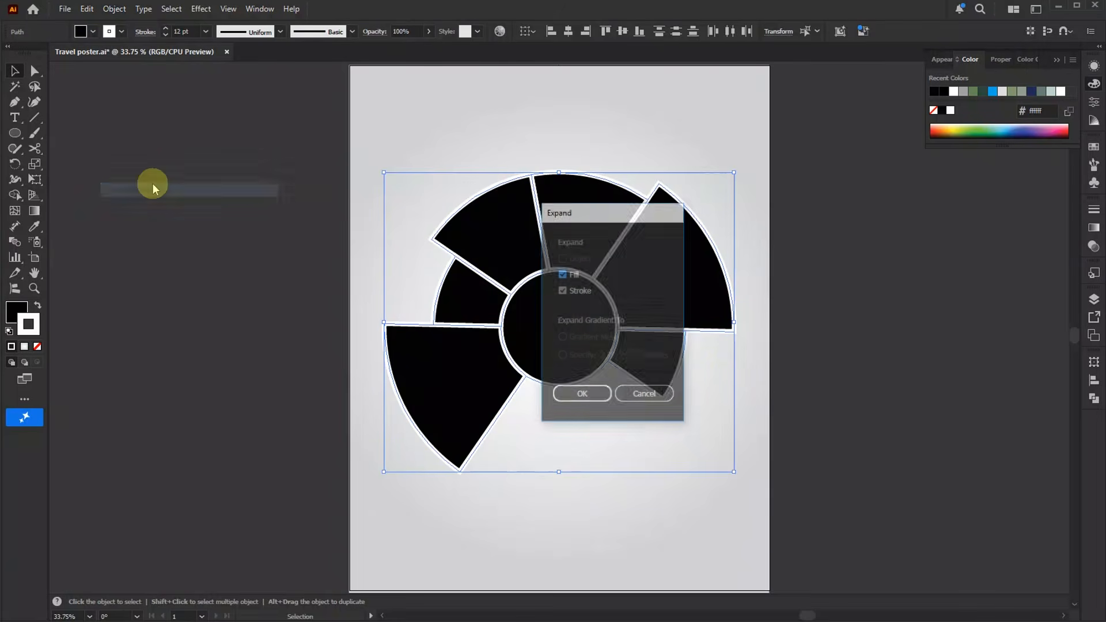
pyautogui.click(586, 394)
pyautogui.click(1094, 398)
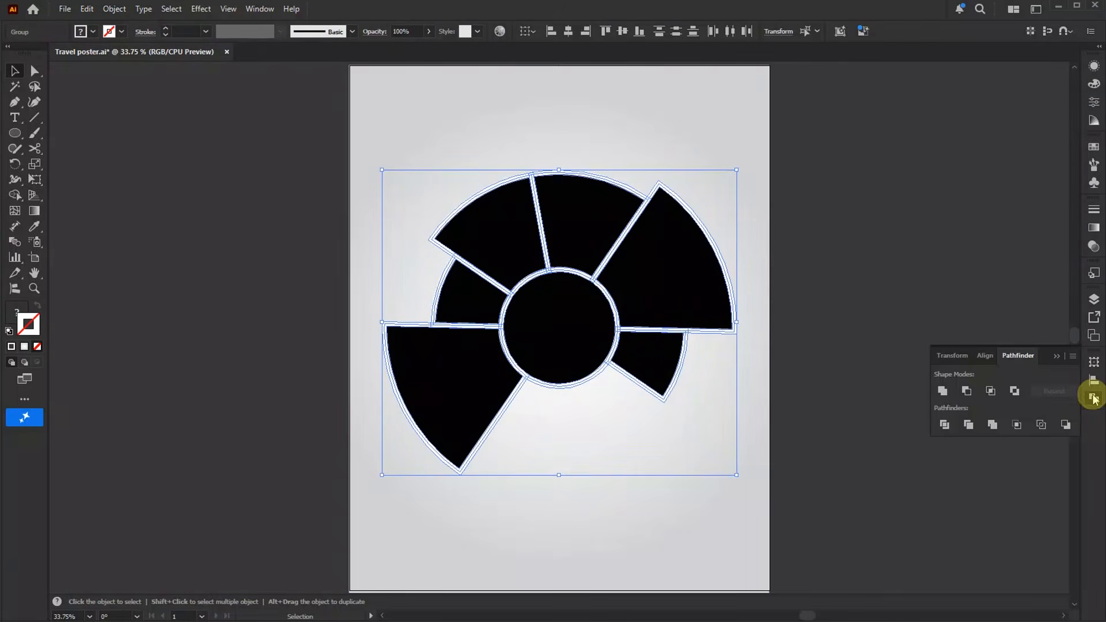
pyautogui.click(945, 425)
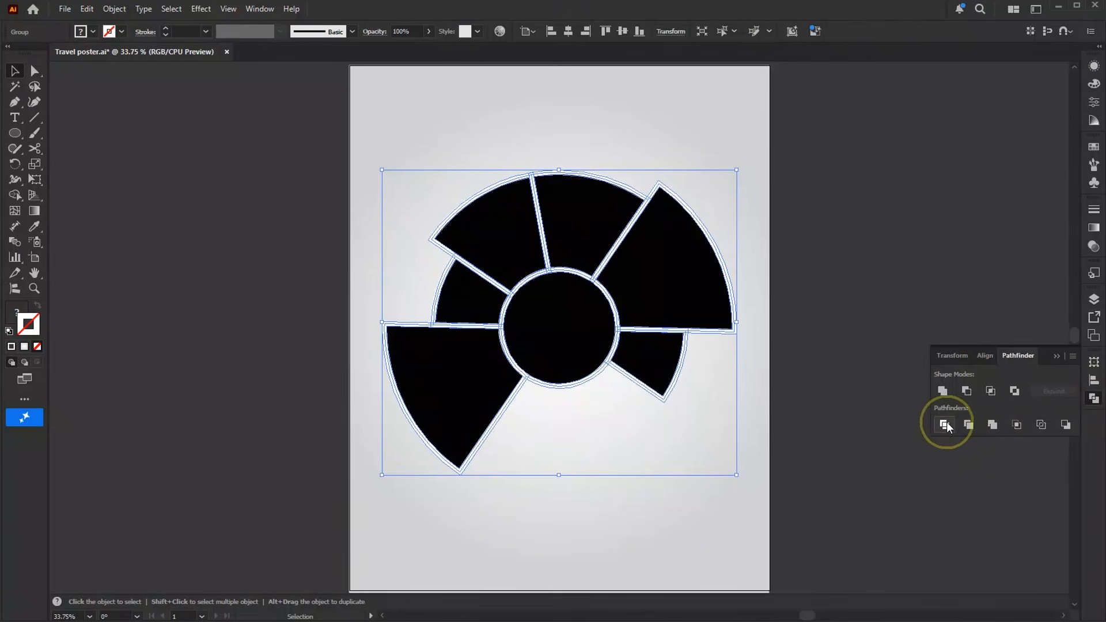
# - Isolate the divided group, select all its black pieces with the Magic Wand and cut them
pyautogui.doubleClick(578, 327)
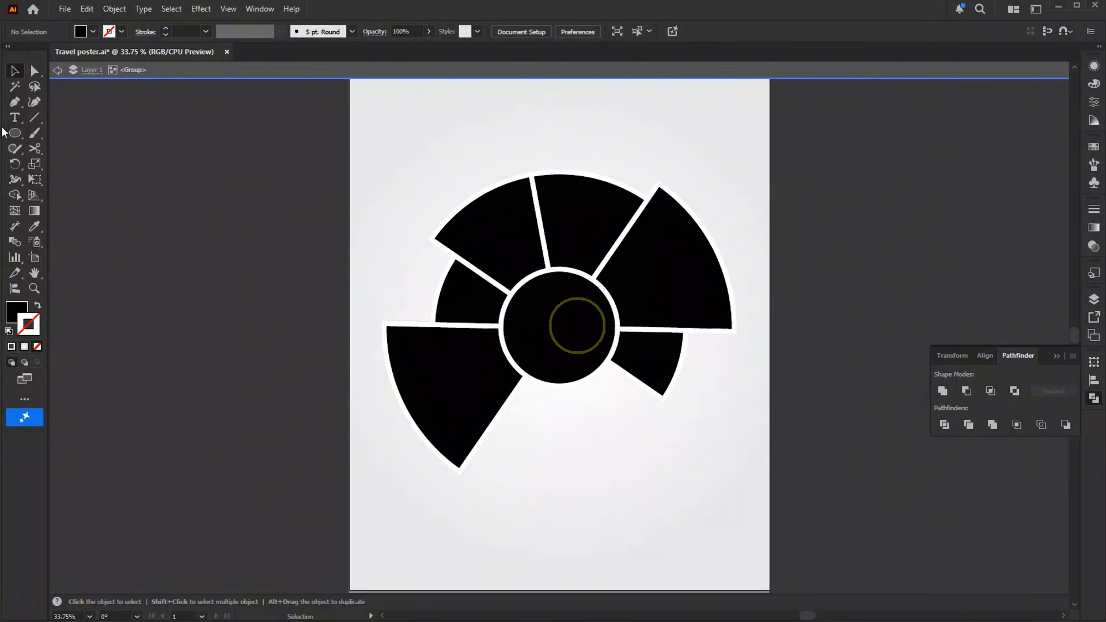
pyautogui.click(15, 86)
pyautogui.click(502, 215)
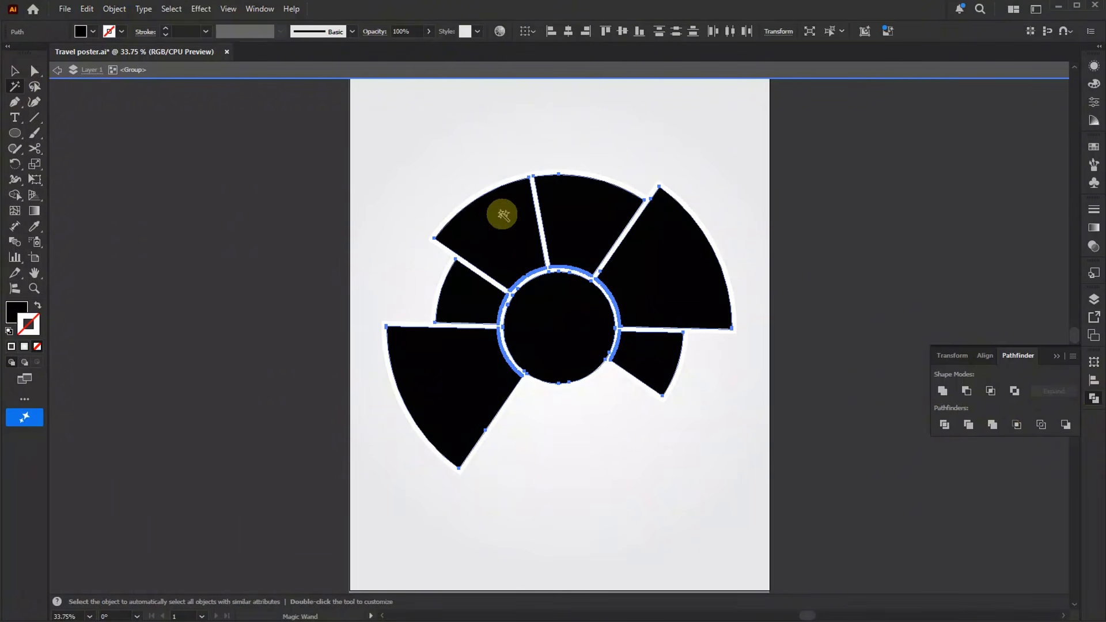
pyautogui.click(87, 8)
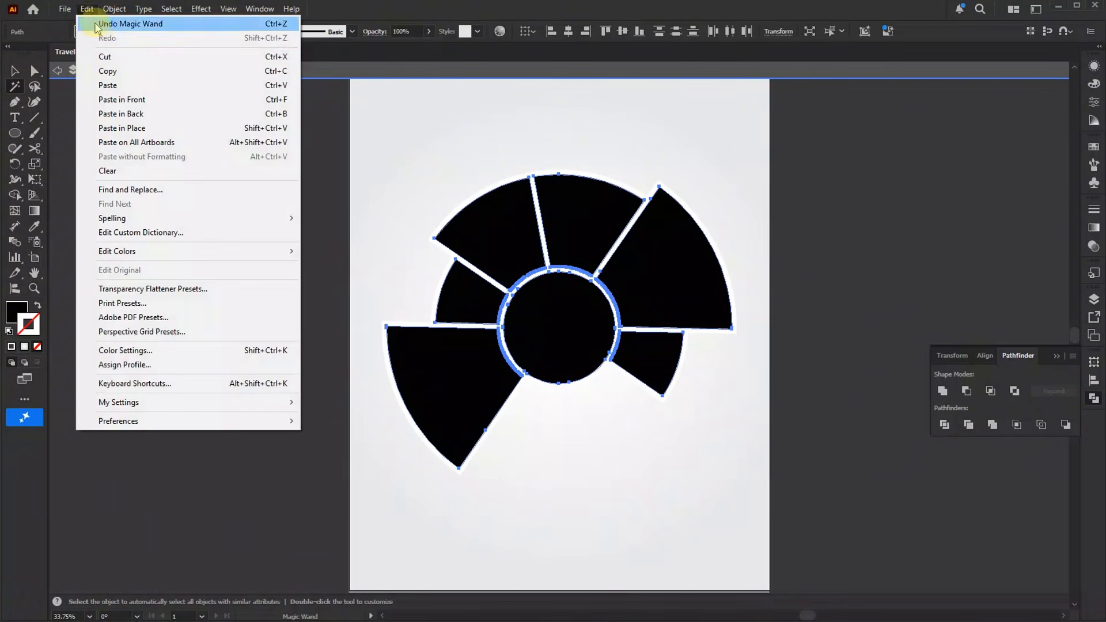
pyautogui.click(104, 55)
# - Delete the remaining white outline pieces in the group and paste the black pieces back in front
pyautogui.press('v')
pyautogui.moveTo(855, 137); pyautogui.dragTo(366, 476)
pyautogui.press('Delete')
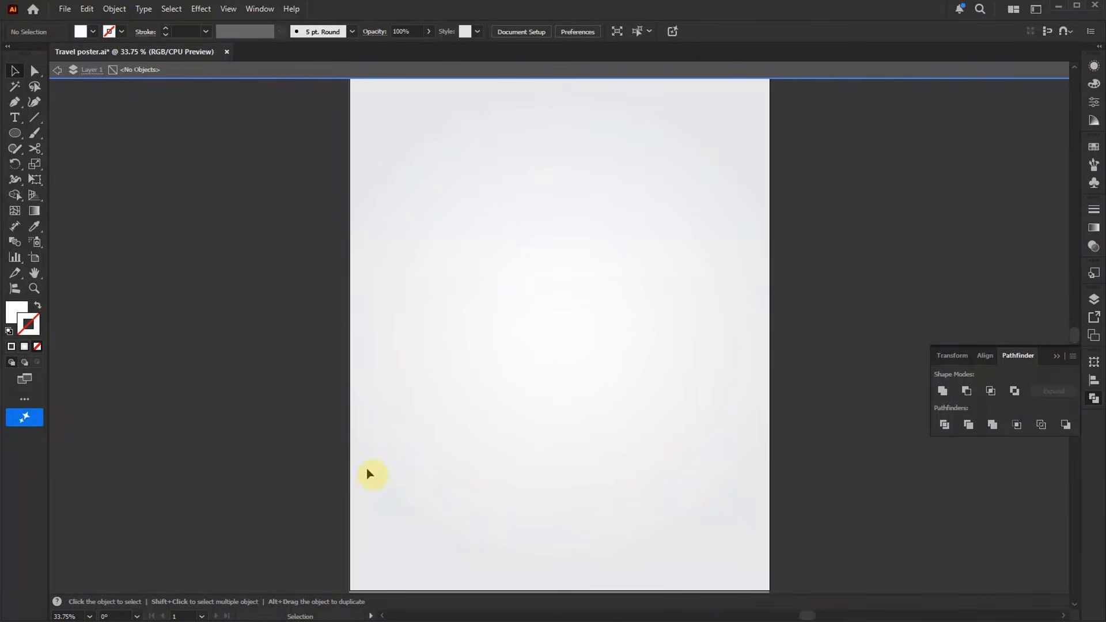
pyautogui.click(86, 9)
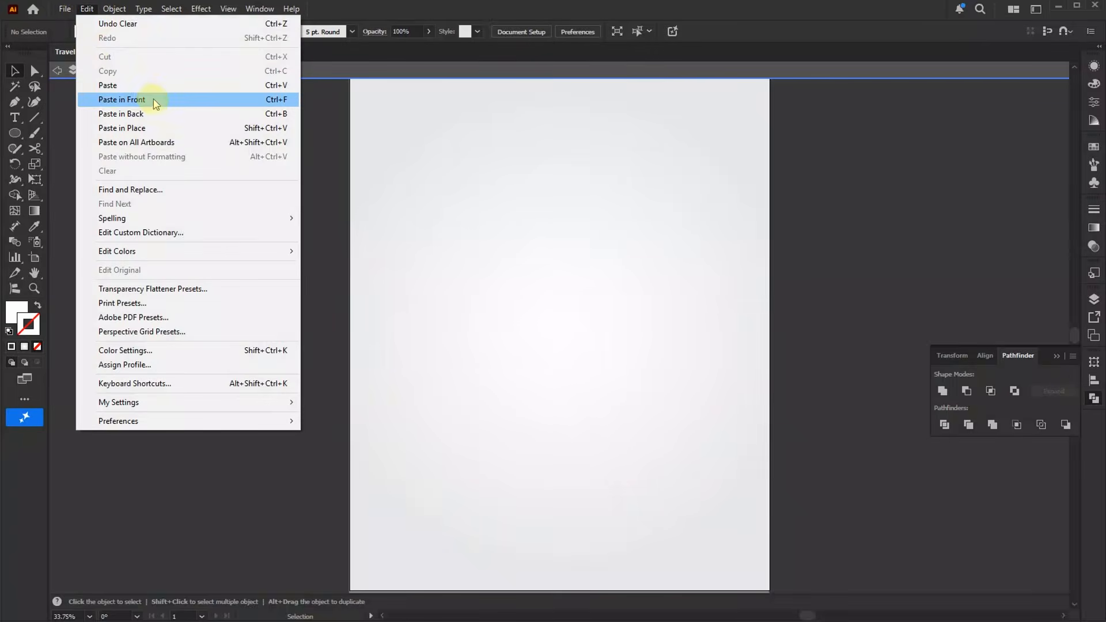
pyautogui.click(154, 99)
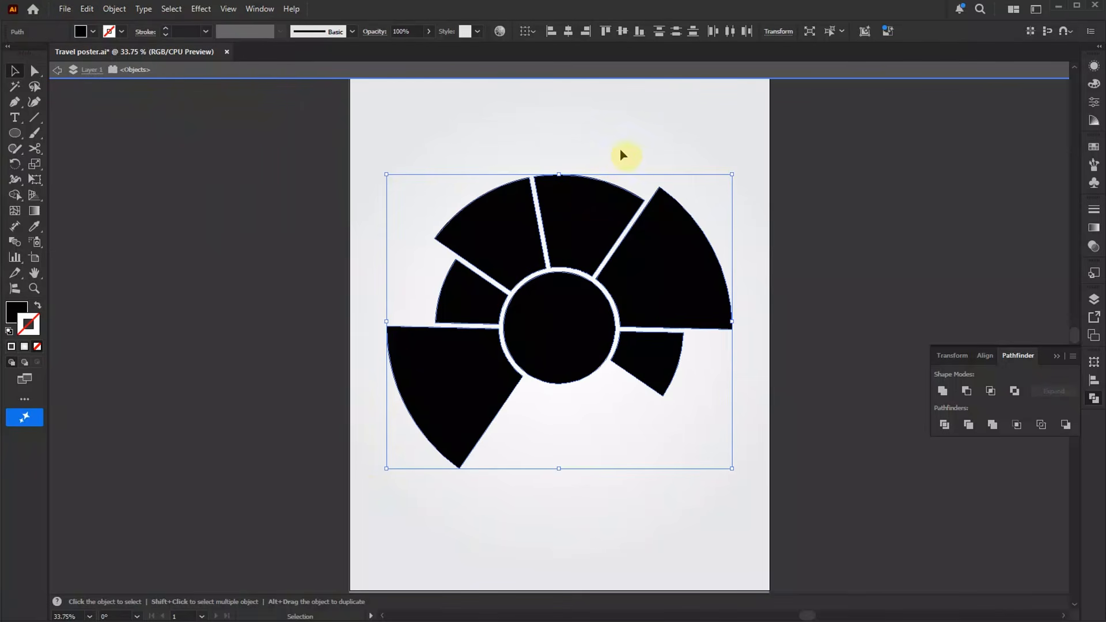
# - Select the black centre circle and the six surrounding sectors inside the group and cut them
pyautogui.click(853, 318)
pyautogui.click(660, 348)
pyautogui.keyDown('shift'); pyautogui.click(665, 294); pyautogui.keyUp('shift')
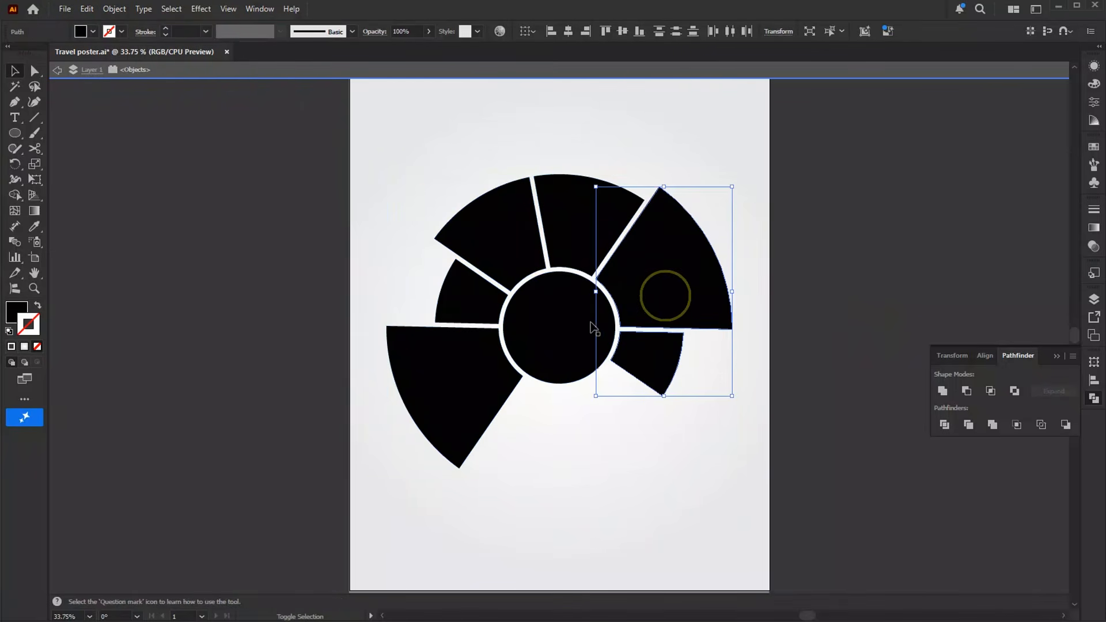
pyautogui.keyDown('shift'); pyautogui.click(591, 328); pyautogui.keyUp('shift')
pyautogui.keyDown('shift'); pyautogui.click(582, 249); pyautogui.keyUp('shift')
pyautogui.keyDown('shift'); pyautogui.click(503, 244); pyautogui.keyUp('shift')
pyautogui.keyDown('shift'); pyautogui.click(469, 294); pyautogui.keyUp('shift')
pyautogui.keyDown('shift'); pyautogui.click(469, 353); pyautogui.keyUp('shift')
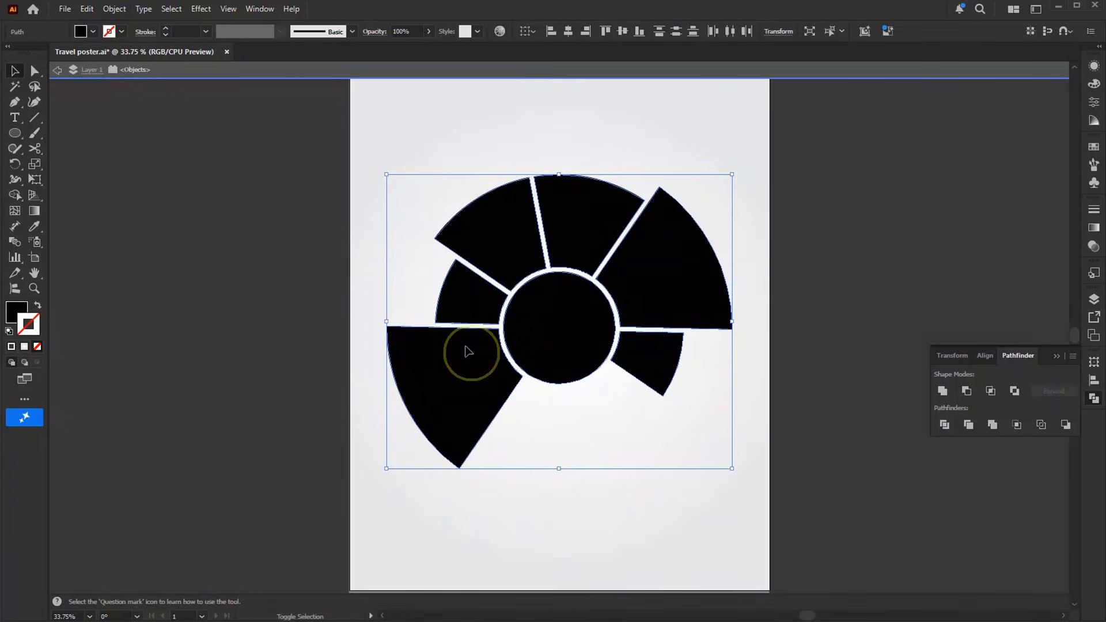
pyautogui.click(88, 8)
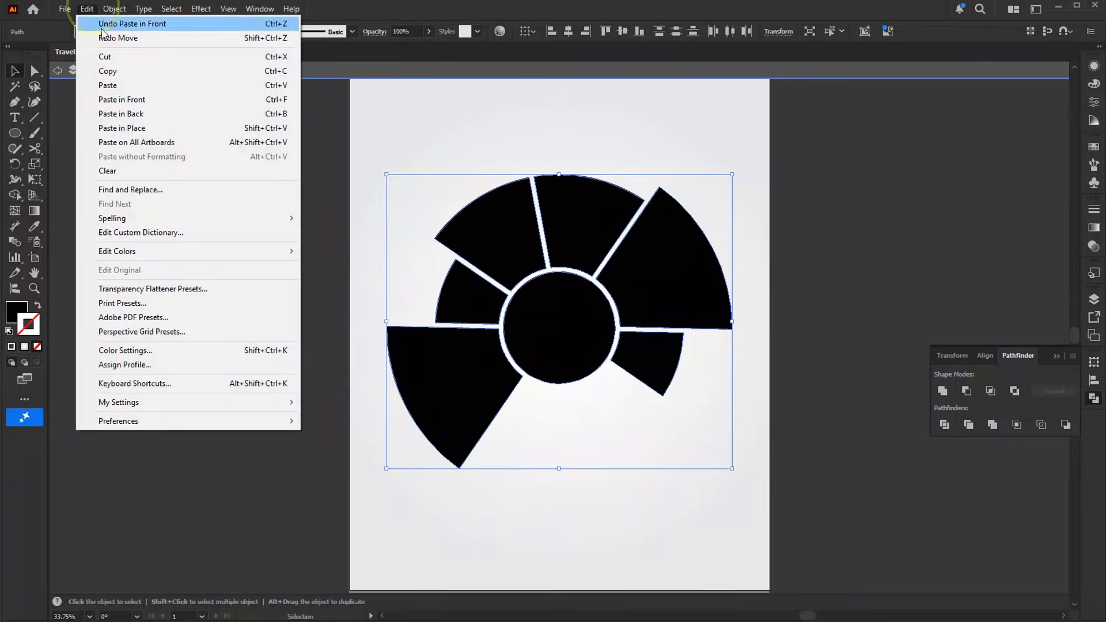
pyautogui.click(112, 68)
# - Delete the leftover thin slivers in the group and paste the black pieces back in front
pyautogui.moveTo(811, 138); pyautogui.dragTo(455, 416)
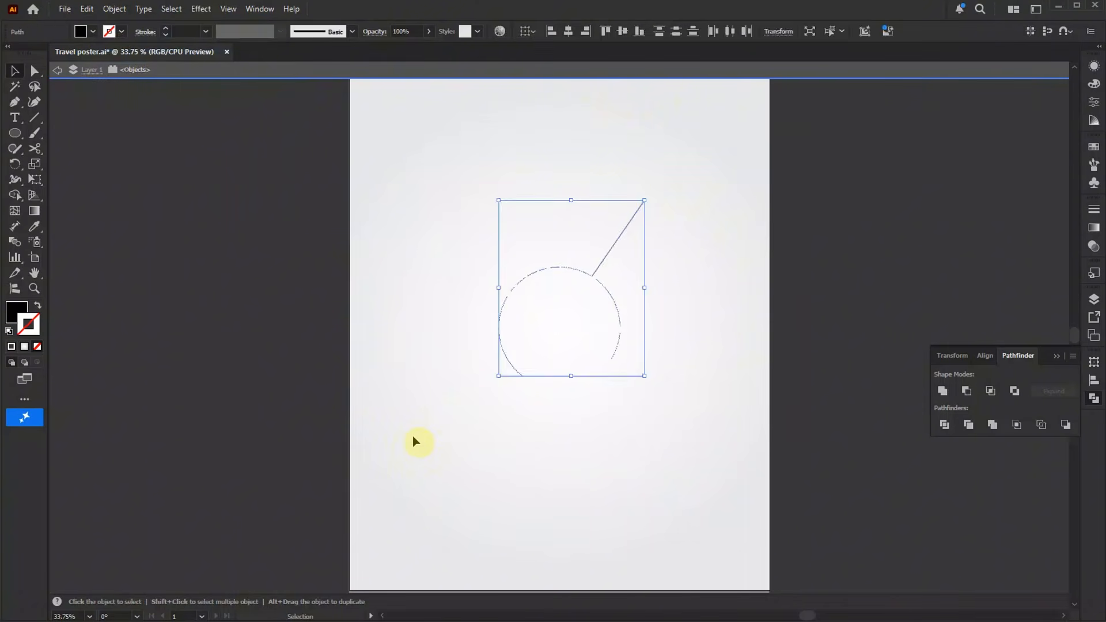
pyautogui.press('Delete')
pyautogui.click(87, 8)
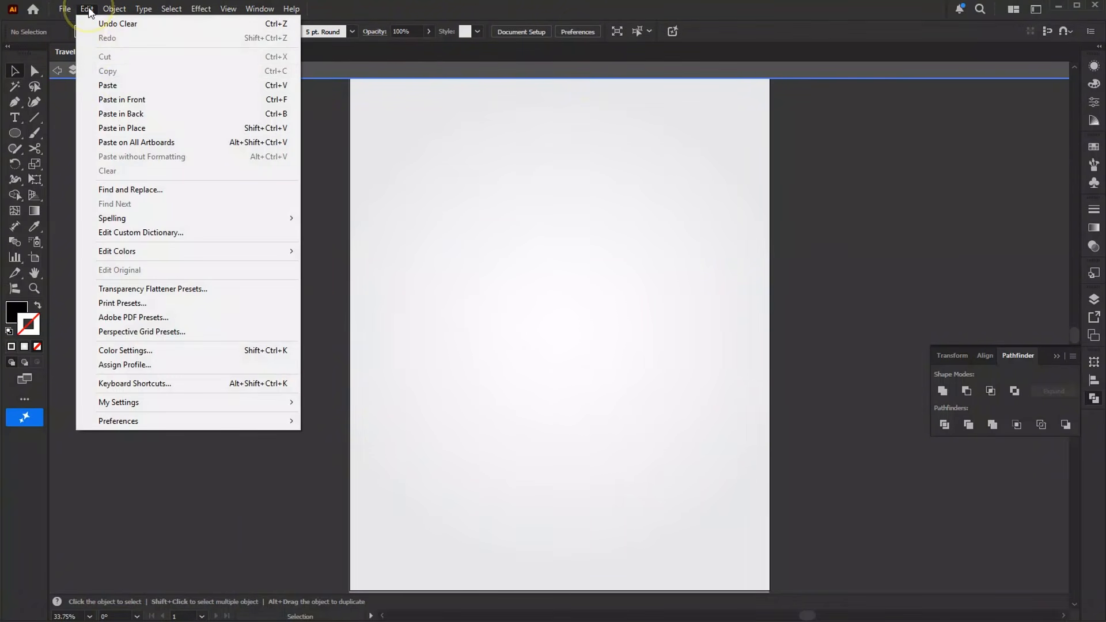
pyautogui.click(121, 100)
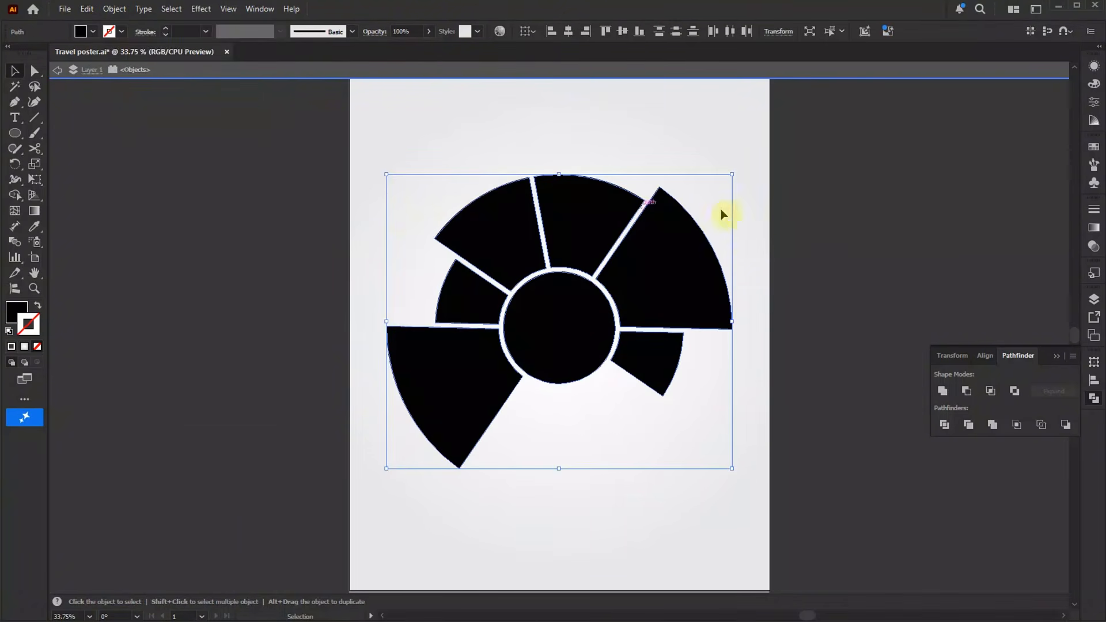
# - Select all the black pieces, leave the group isolation and copy them, finishing with nothing selected
pyautogui.moveTo(749, 184); pyautogui.dragTo(402, 456)
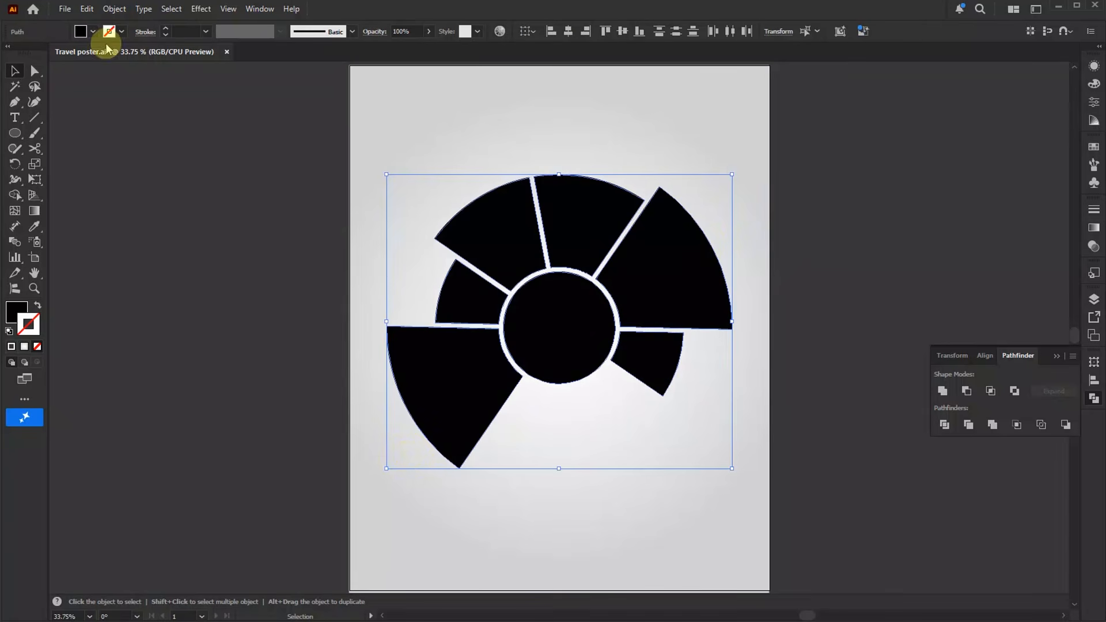
pyautogui.click(87, 8)
pyautogui.click(110, 71)
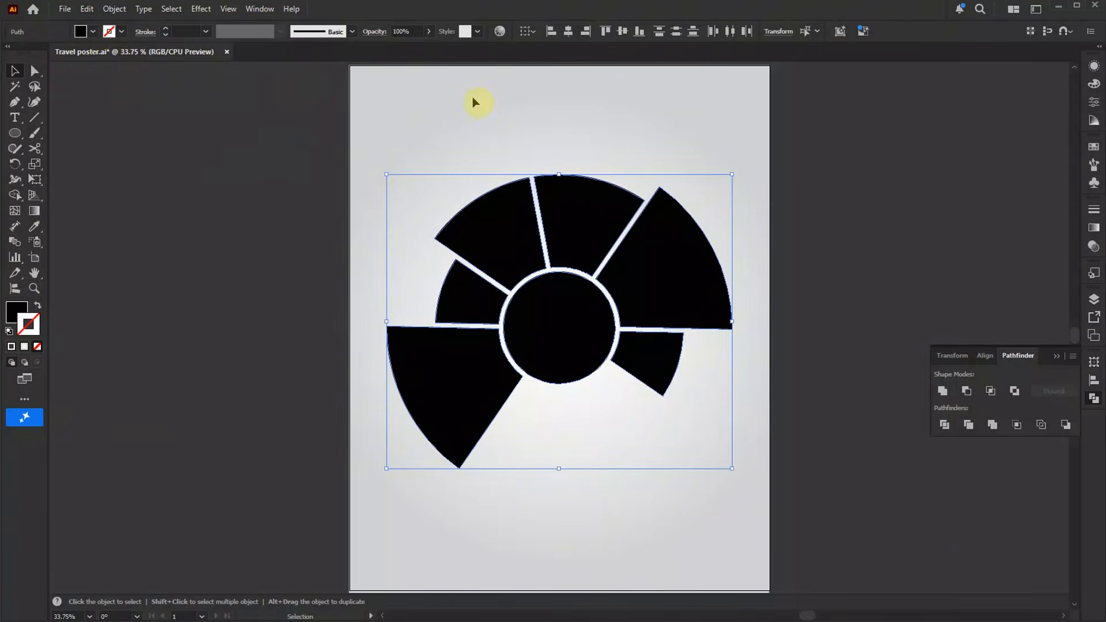
pyautogui.click(472, 96)
# - Load the seven traveller photos from the Links folder for placing as linked images, leaving out doted map.png
pyautogui.click(65, 9)
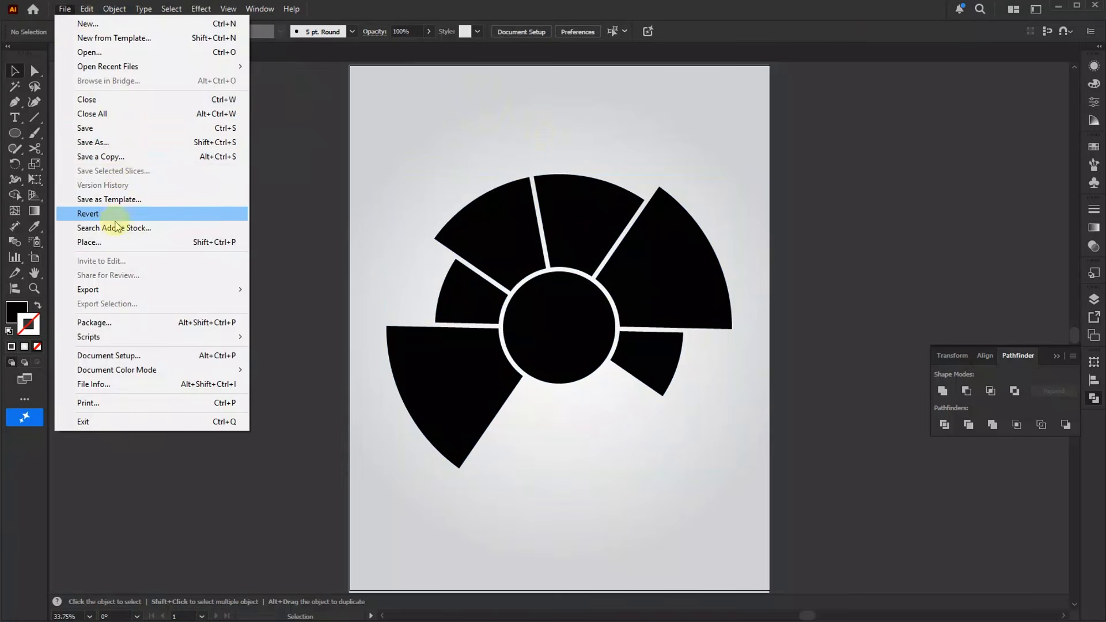
pyautogui.click(112, 242)
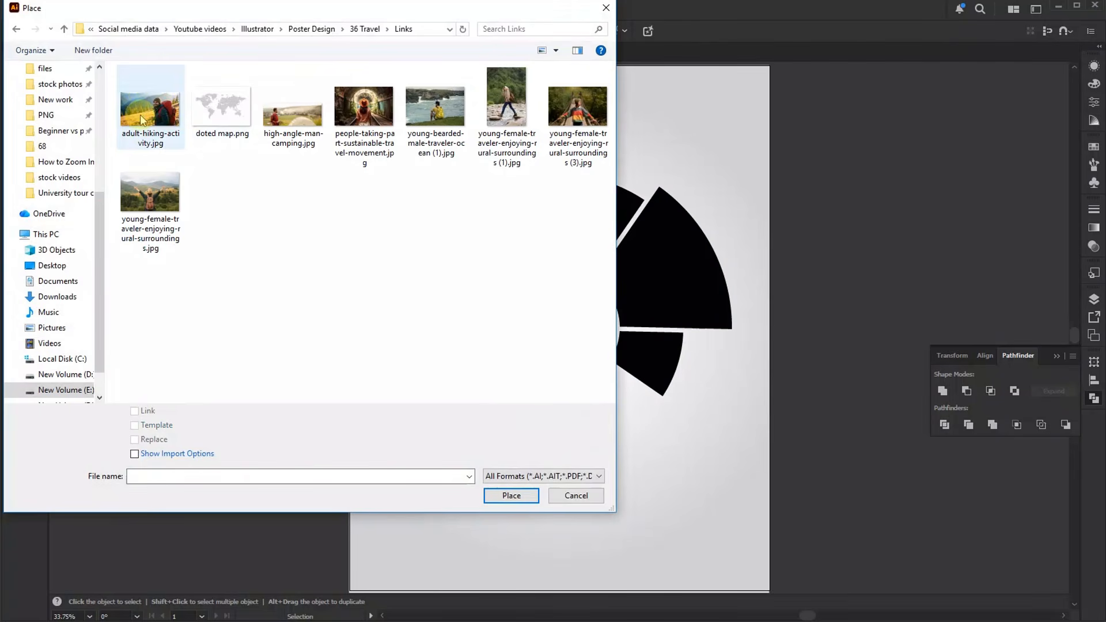
pyautogui.click(141, 115)
pyautogui.keyDown('ctrl'); pyautogui.click(165, 179); pyautogui.keyUp('ctrl')
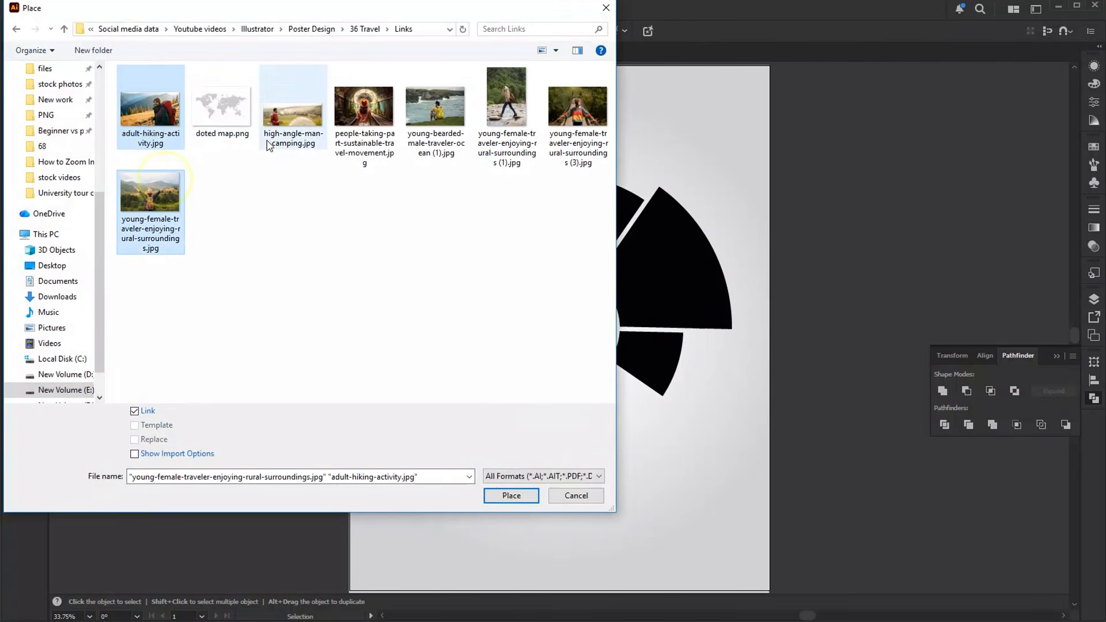
pyautogui.keyDown('ctrl'); pyautogui.click(294, 113); pyautogui.keyUp('ctrl')
pyautogui.keyDown('ctrl'); pyautogui.click(365, 109); pyautogui.keyUp('ctrl')
pyautogui.keyDown('ctrl'); pyautogui.click(438, 106); pyautogui.keyUp('ctrl')
pyautogui.keyDown('ctrl'); pyautogui.click(502, 104); pyautogui.keyUp('ctrl')
pyautogui.keyDown('ctrl'); pyautogui.click(576, 109); pyautogui.keyUp('ctrl')
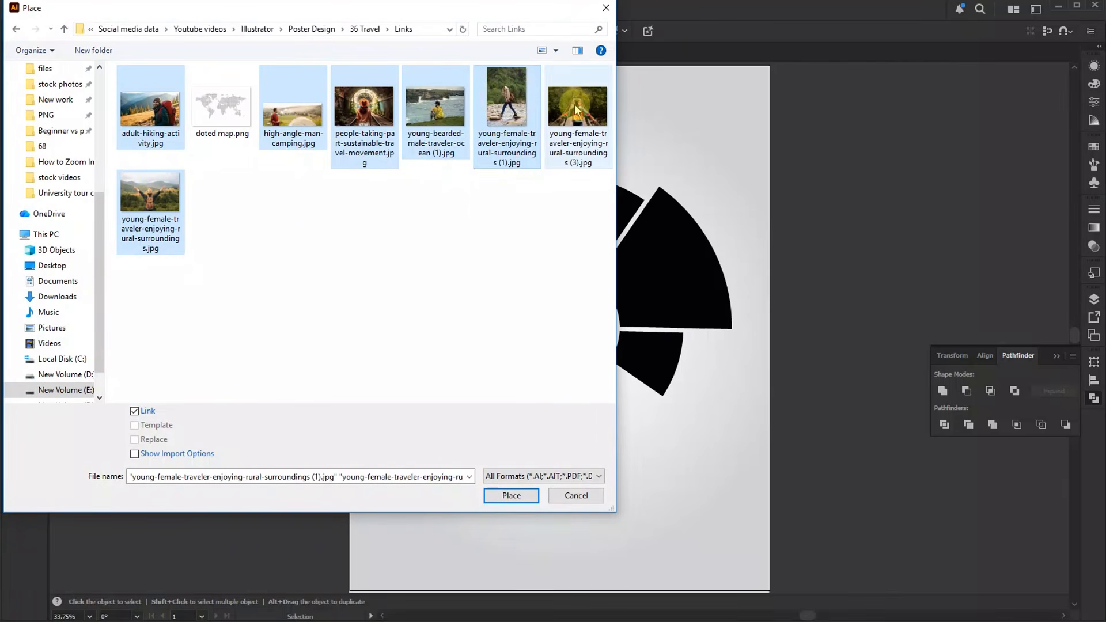
pyautogui.click(510, 496)
# - Place the seven photos at small sizes above, beside and below the black shapes
pyautogui.moveTo(399, 114); pyautogui.dragTo(525, 227)
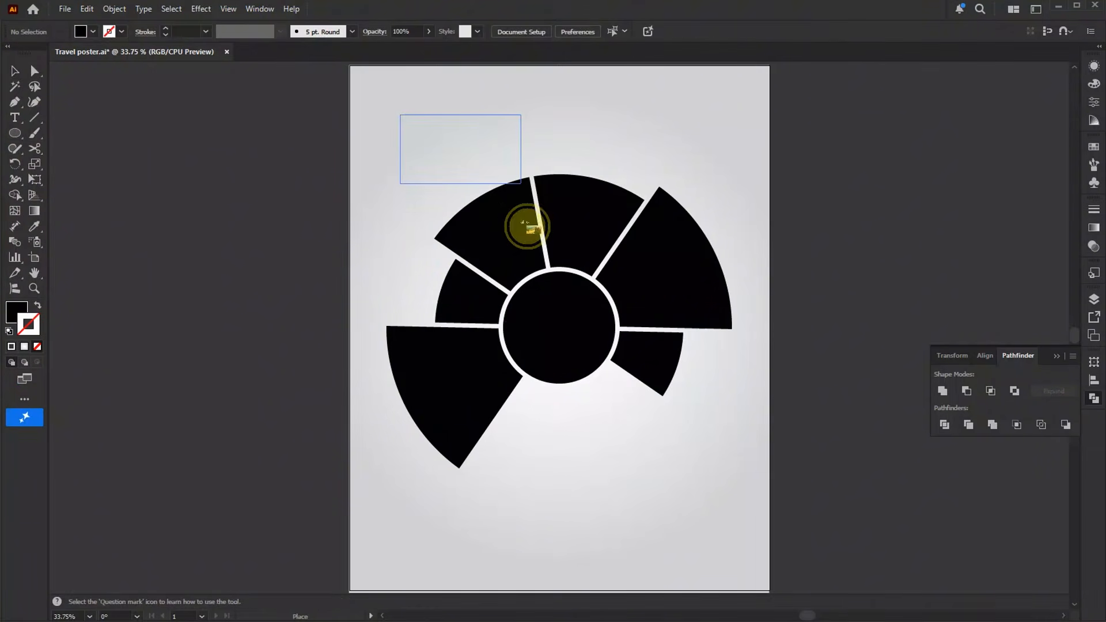
pyautogui.moveTo(556, 102); pyautogui.dragTo(662, 185)
pyautogui.moveTo(723, 85); pyautogui.dragTo(839, 188)
pyautogui.moveTo(248, 196); pyautogui.dragTo(368, 313)
pyautogui.moveTo(248, 376); pyautogui.dragTo(339, 513)
pyautogui.moveTo(484, 441); pyautogui.dragTo(590, 511)
pyautogui.moveTo(638, 434); pyautogui.dragTo(758, 513)
pyautogui.click(798, 330)
# - Bring the black circle and all the sectors to the front of the placed photos
pyautogui.moveTo(825, 242); pyautogui.dragTo(500, 403)
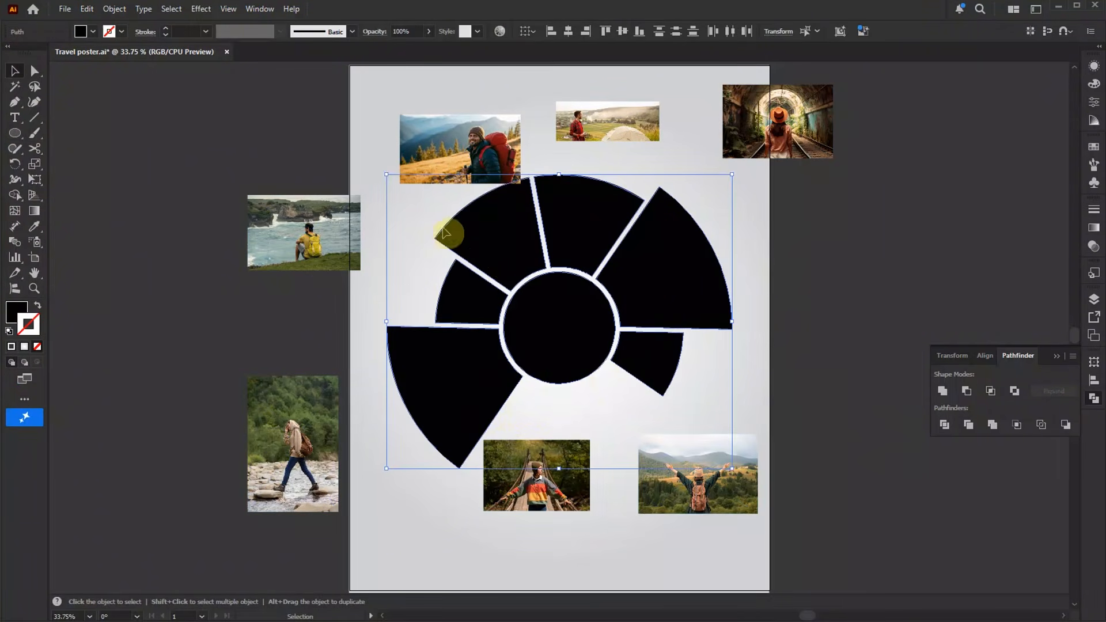
pyautogui.rightClick(498, 254)
pyautogui.moveTo(568, 573)
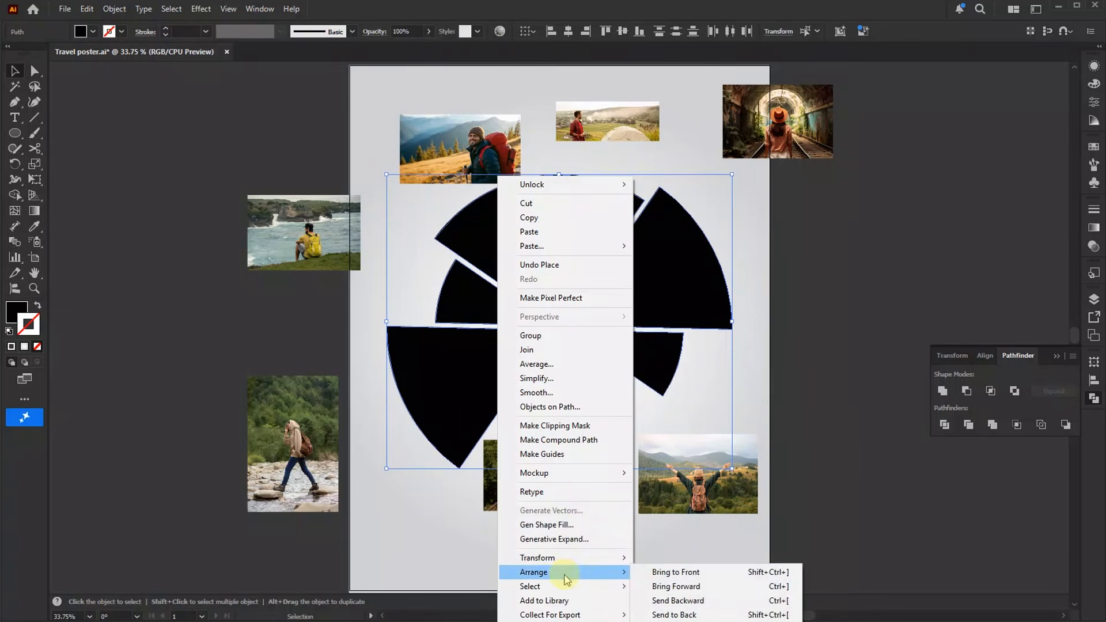
pyautogui.click(690, 574)
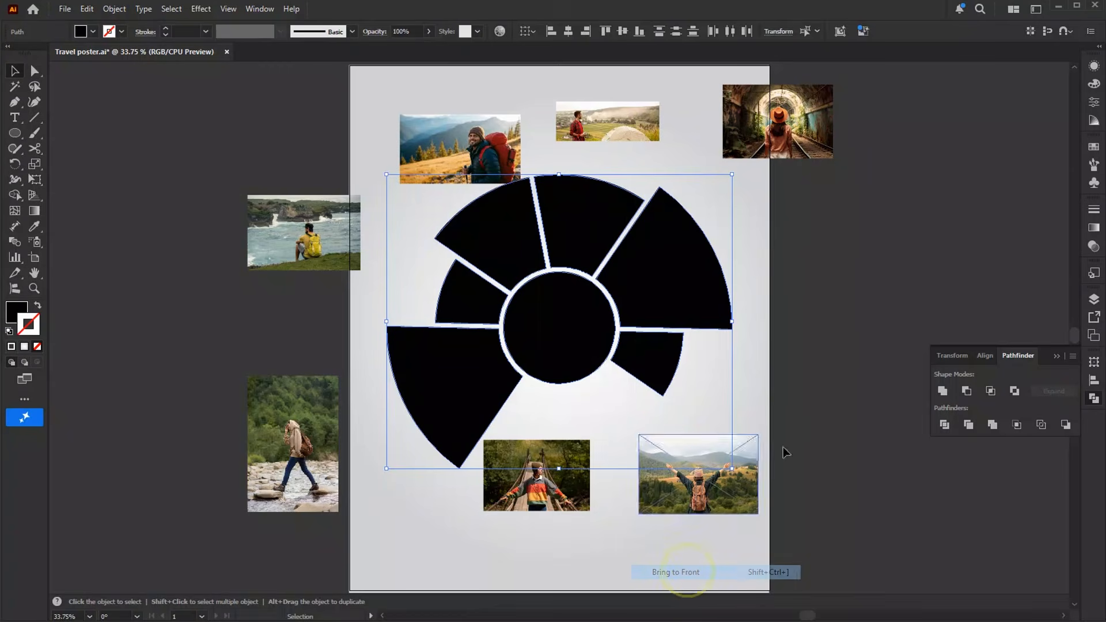
pyautogui.click(824, 375)
# - Clip the railway tunnel photo to the centre circle, and enlarge and centre it to fill the mask
pyautogui.moveTo(813, 151); pyautogui.dragTo(634, 353)
pyautogui.keyDown('shift'); pyautogui.click(531, 311); pyautogui.keyUp('shift')
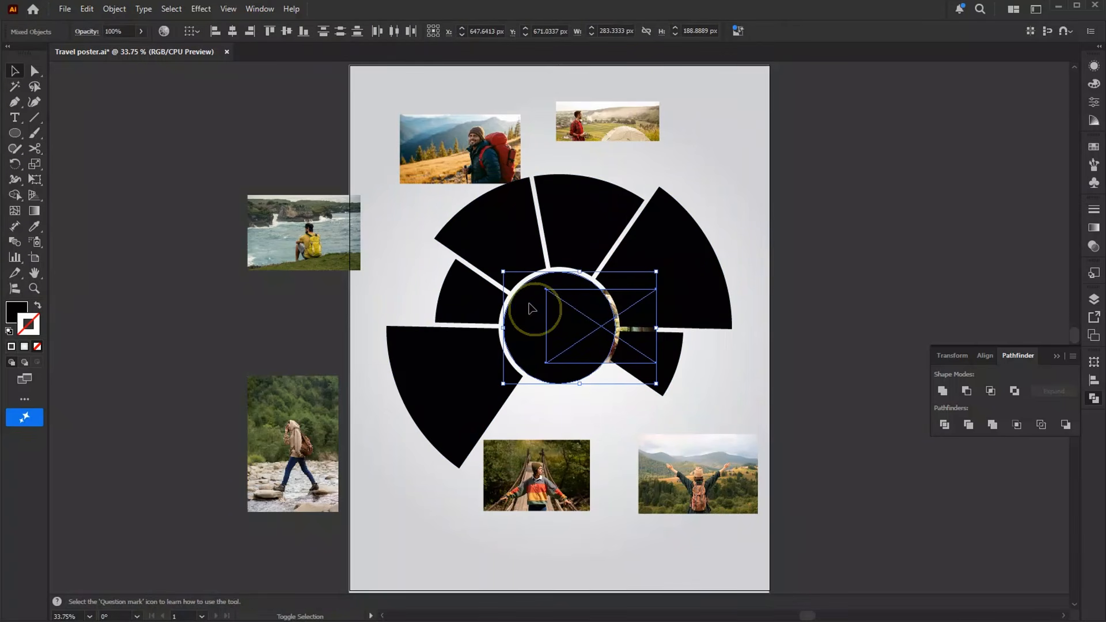
pyautogui.rightClick(562, 311)
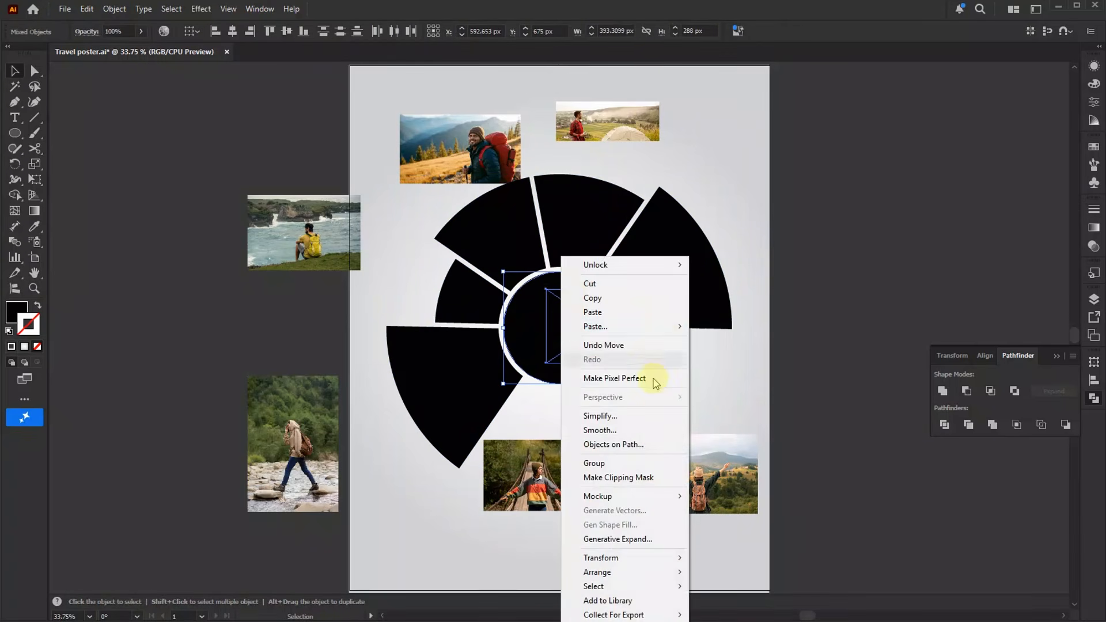
pyautogui.click(618, 478)
pyautogui.doubleClick(574, 327)
pyautogui.moveTo(574, 326); pyautogui.dragTo(557, 329)
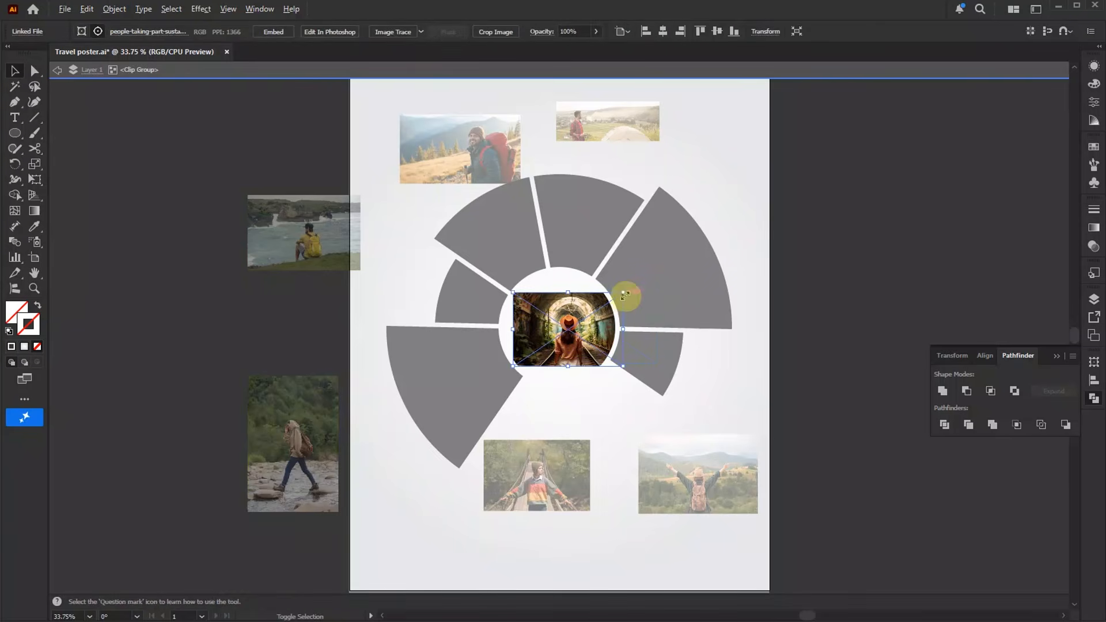
pyautogui.moveTo(623, 293); pyautogui.dragTo(660, 267)
pyautogui.moveTo(587, 319)
pyautogui.mouseDown()
pyautogui.moveTo(576, 316)
pyautogui.moveTo(583, 322)
pyautogui.mouseUp()
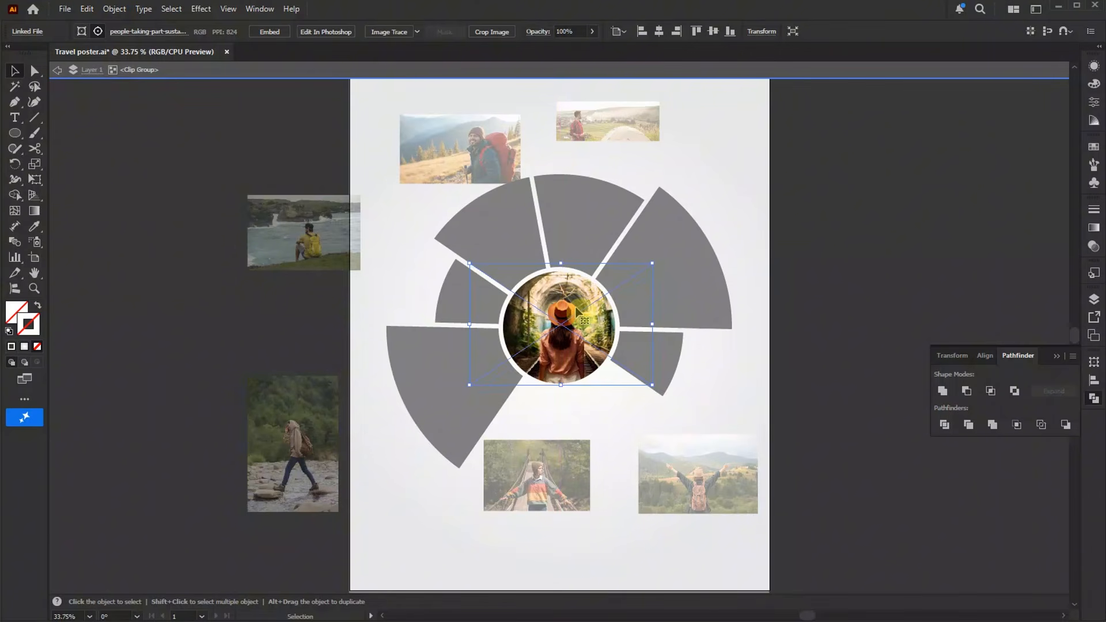
pyautogui.doubleClick(852, 277)
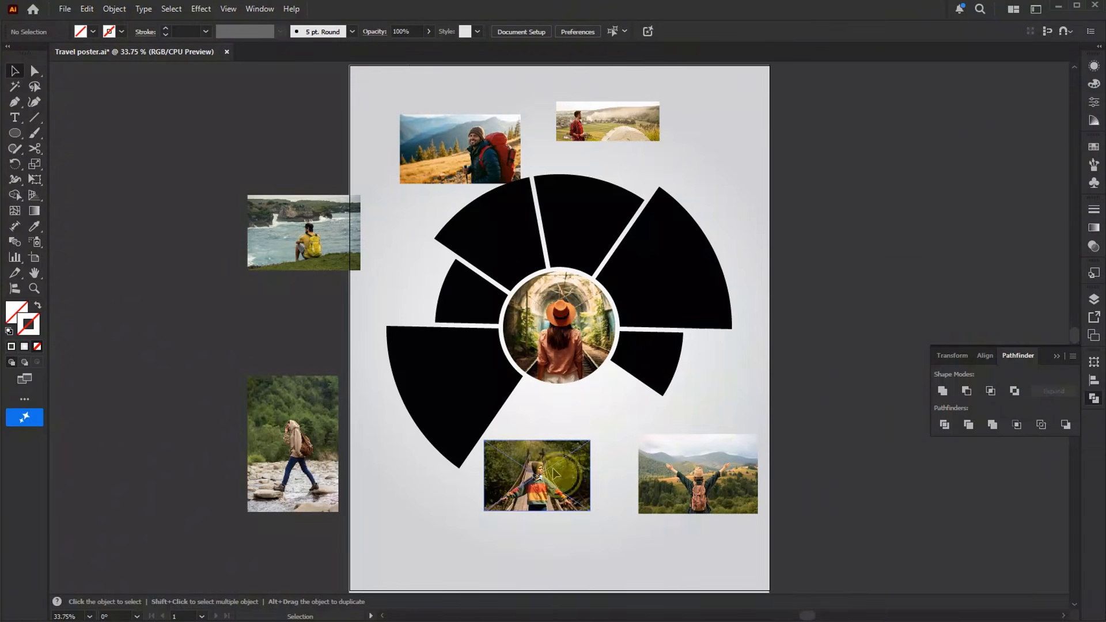
# - Clip the suspension bridge photo to the small lower-right sector and shift it so the traveller sits inside the mask
pyautogui.moveTo(553, 473); pyautogui.dragTo(680, 363)
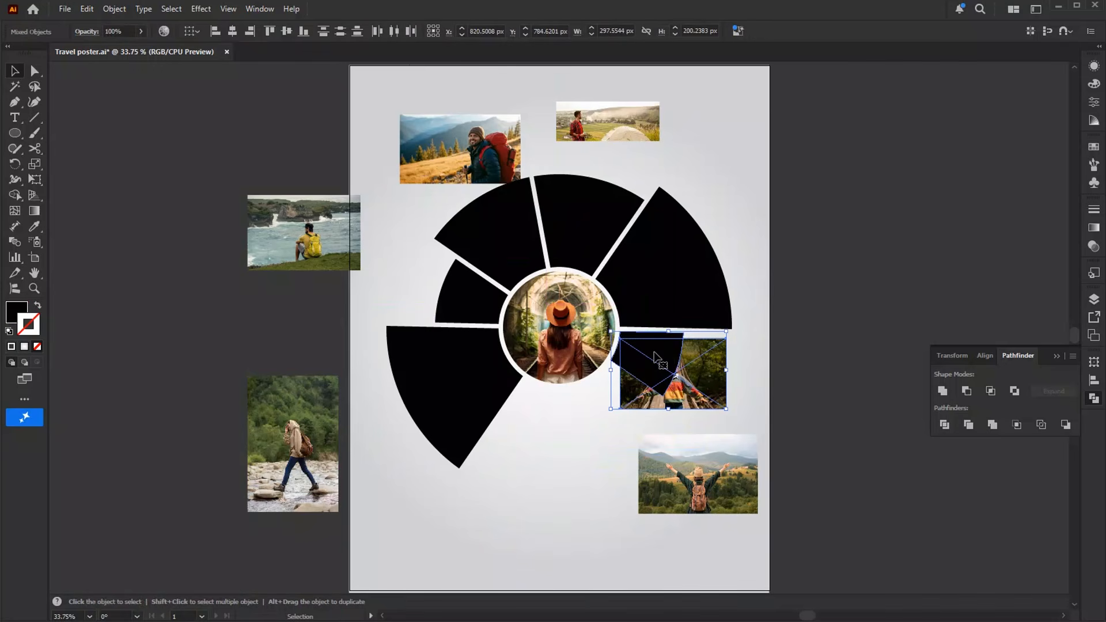
pyautogui.rightClick(655, 357)
pyautogui.click(702, 474)
pyautogui.doubleClick(655, 361)
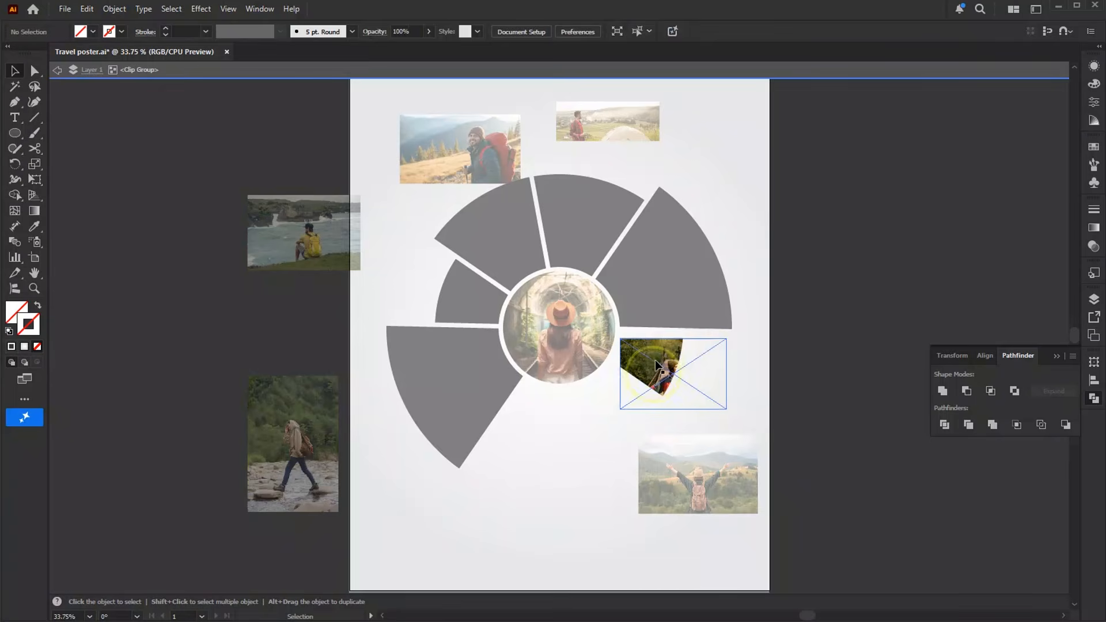
pyautogui.moveTo(655, 361); pyautogui.dragTo(634, 356)
pyautogui.doubleClick(751, 359)
# - Clip the photo of the hiker with raised arms to the large upper-right sector, and enlarge and reposition it to fill the mask
pyautogui.moveTo(703, 468); pyautogui.dragTo(719, 319)
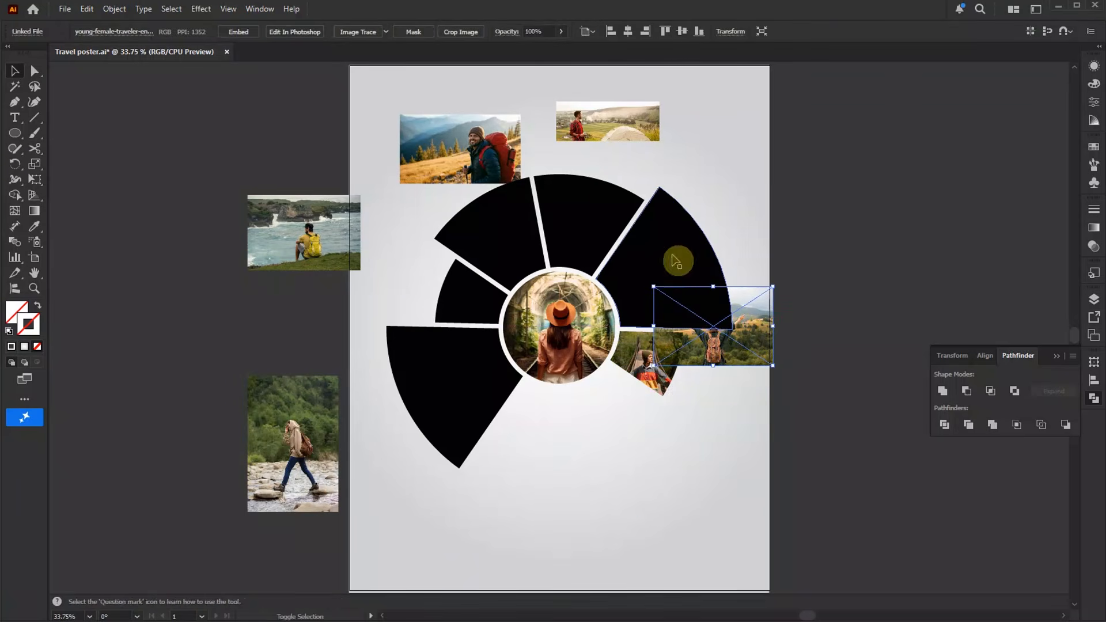
pyautogui.keyDown('shift'); pyautogui.click(677, 261); pyautogui.keyUp('shift')
pyautogui.rightClick(676, 254)
pyautogui.click(696, 476)
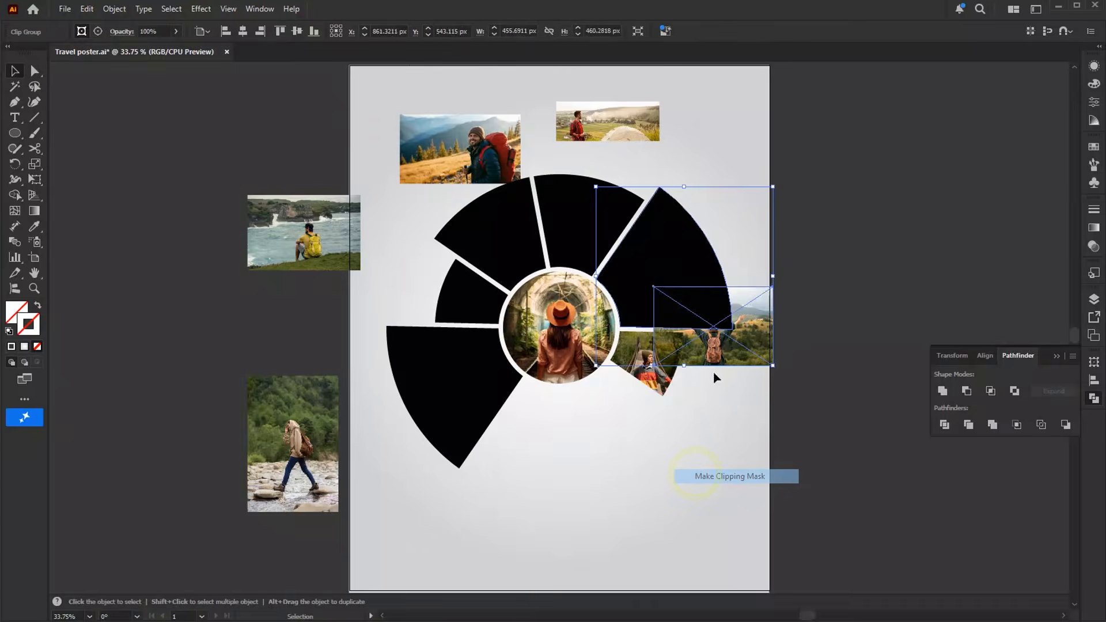
pyautogui.doubleClick(703, 301)
pyautogui.moveTo(773, 287); pyautogui.dragTo(772, 202)
pyautogui.moveTo(715, 245)
pyautogui.mouseDown()
pyautogui.moveTo(719, 232)
pyautogui.moveTo(708, 241)
pyautogui.mouseUp()
pyautogui.doubleClick(926, 259)
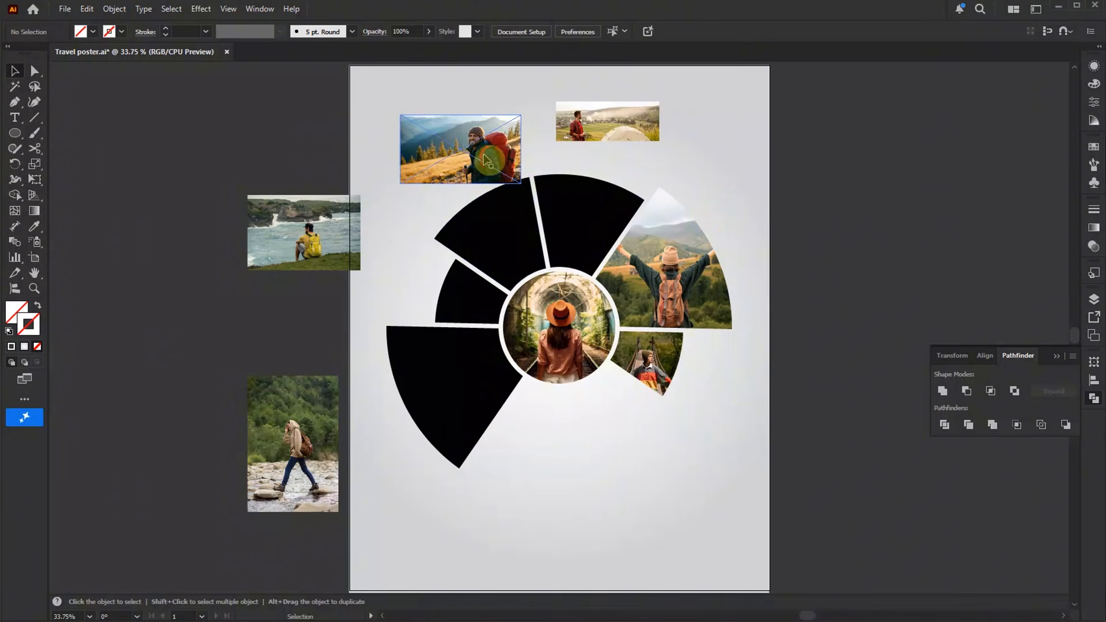
# - Clip adult-hiking-activity.jpg to the top sector, and enlarge and reposition it so the hiker fills the mask
pyautogui.moveTo(487, 162); pyautogui.dragTo(577, 198)
pyautogui.keyDown('shift'); pyautogui.click(576, 199); pyautogui.keyUp('shift')
pyautogui.rightClick(569, 194)
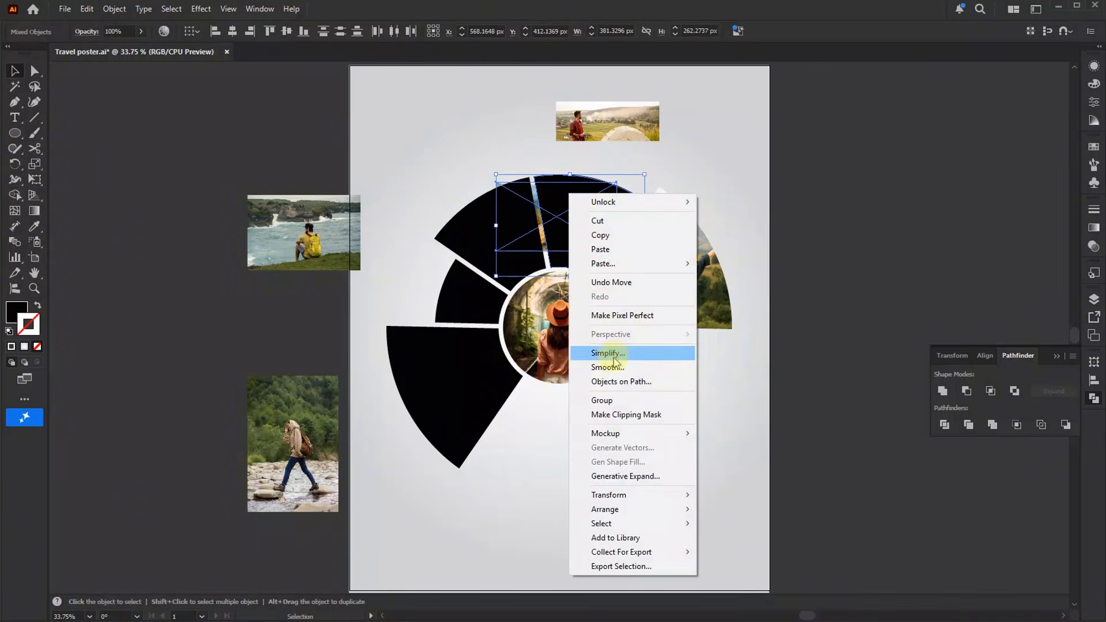
pyautogui.click(617, 414)
pyautogui.doubleClick(610, 225)
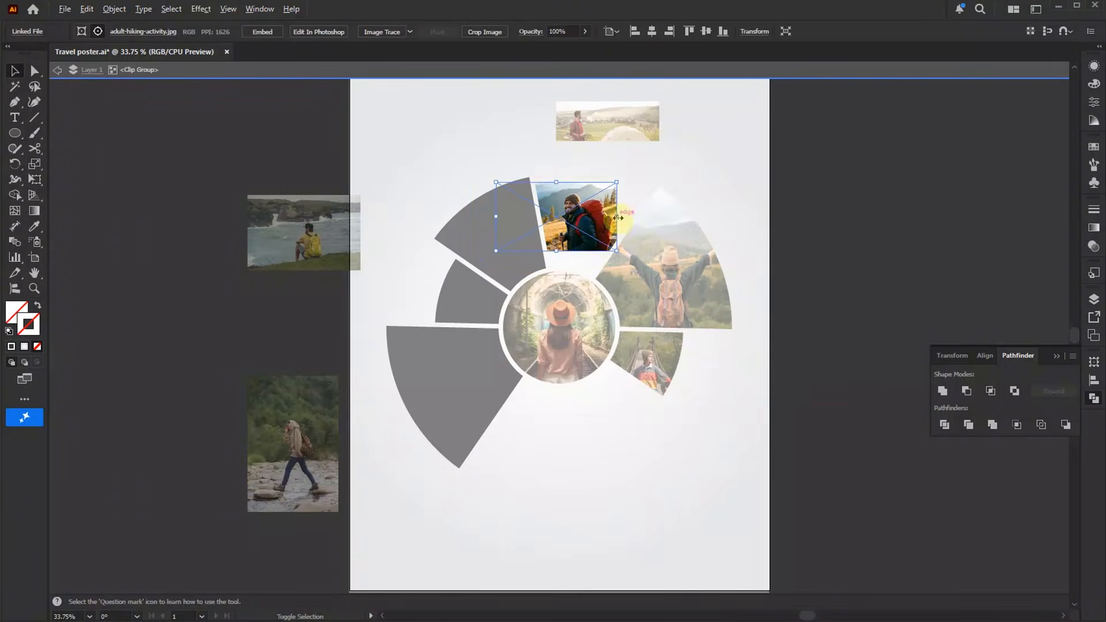
pyautogui.moveTo(617, 217); pyautogui.dragTo(659, 215)
pyautogui.moveTo(596, 207)
pyautogui.mouseDown()
pyautogui.moveTo(599, 221)
pyautogui.moveTo(595, 211)
pyautogui.mouseUp()
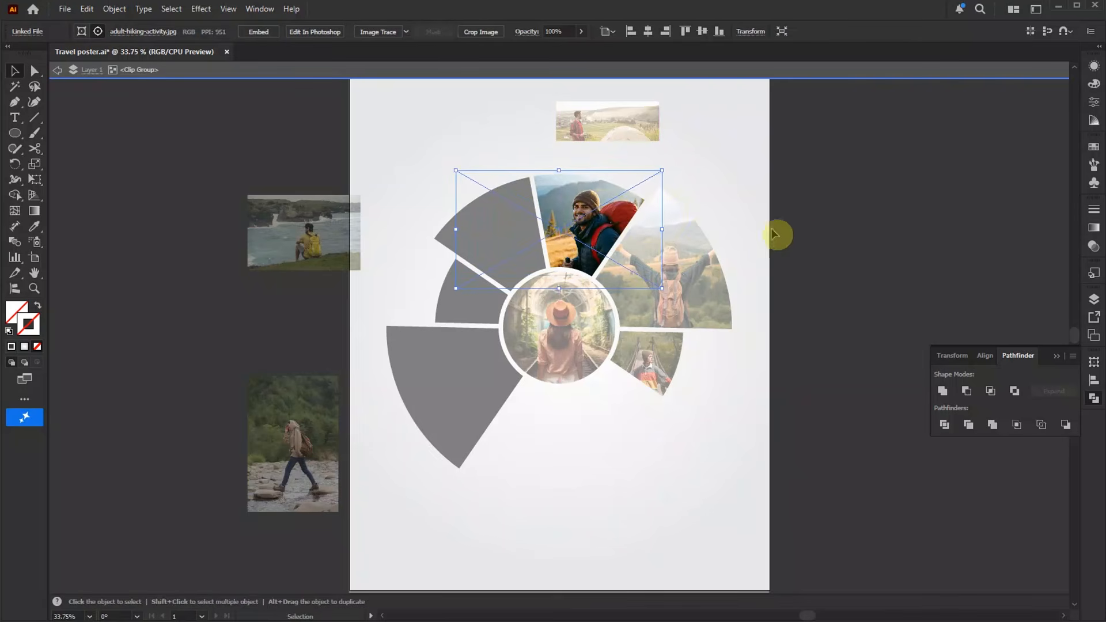
pyautogui.doubleClick(775, 234)
# - Clip the camping photo to the small left sector, and enlarge and reposition it within the mask
pyautogui.moveTo(627, 122); pyautogui.dragTo(519, 298)
pyautogui.keyDown('shift'); pyautogui.click(459, 285); pyautogui.keyUp('shift')
pyautogui.rightClick(470, 256)
pyautogui.click(513, 478)
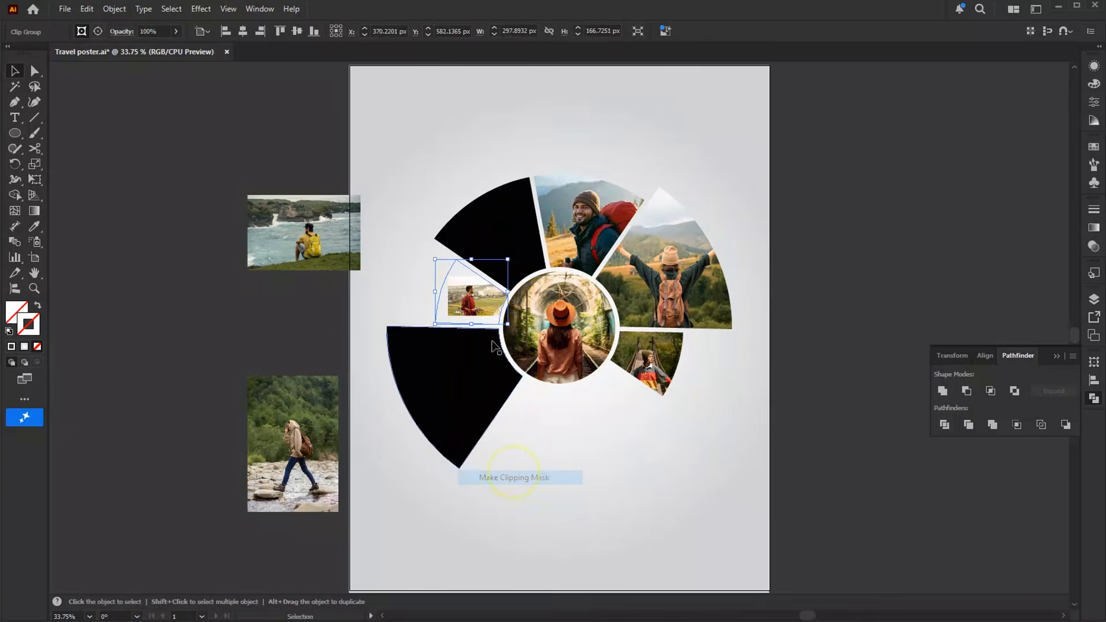
pyautogui.doubleClick(482, 307)
pyautogui.moveTo(551, 298); pyautogui.dragTo(526, 290)
pyautogui.doubleClick(884, 220)
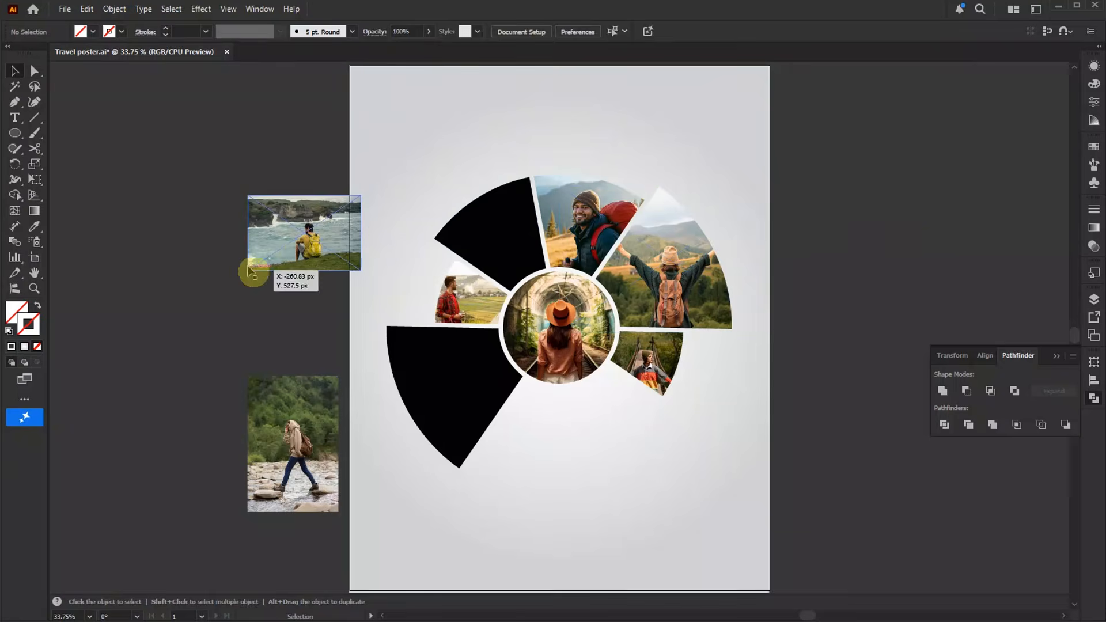
# - Move the ocean photo over the large lower-left sector and clip it to that shape
pyautogui.moveTo(250, 267); pyautogui.dragTo(432, 363)
pyautogui.keyDown('shift'); pyautogui.click(432, 362); pyautogui.keyUp('shift')
pyautogui.rightClick(429, 353)
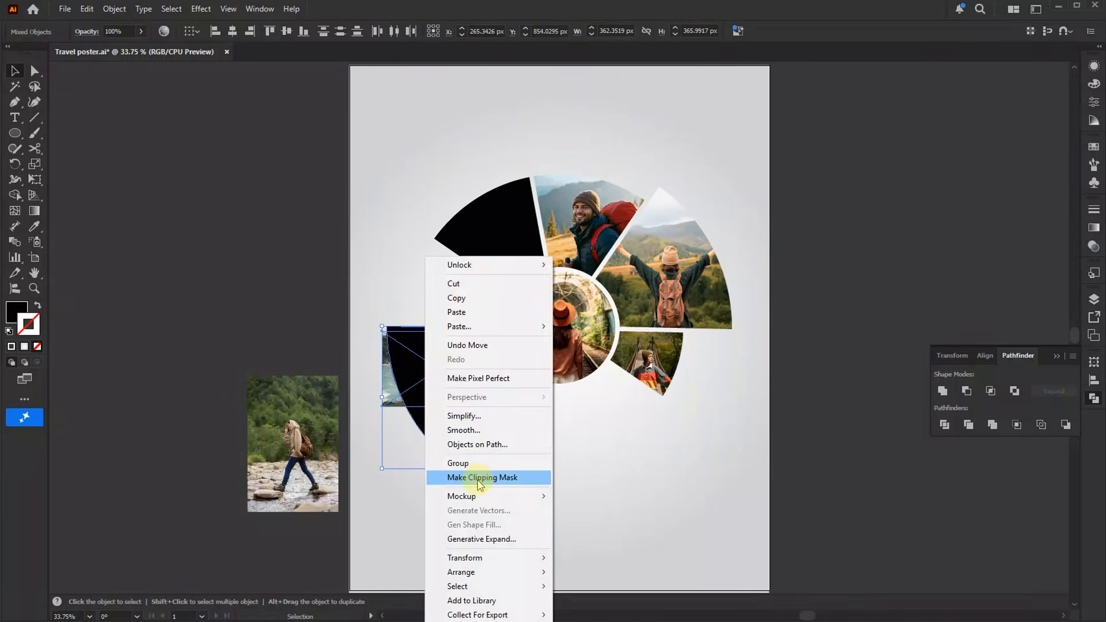
pyautogui.click(482, 478)
# - Enlarge the clipped ocean photo and reposition it so the seated traveller fills the lower-left sector
pyautogui.doubleClick(448, 373)
pyautogui.click(449, 373)
pyautogui.moveTo(495, 368); pyautogui.dragTo(577, 392)
pyautogui.doubleClick(626, 443)
pyautogui.click(536, 388)
pyautogui.moveTo(461, 380); pyautogui.dragTo(434, 385)
pyautogui.click(719, 448)
# - Clip the photo of the woman walking on river stones to the upper-left sector, and enlarge and reposition it to fill the mask
pyautogui.moveTo(264, 454); pyautogui.dragTo(485, 277)
pyautogui.keyDown('shift'); pyautogui.click(480, 237); pyautogui.keyUp('shift')
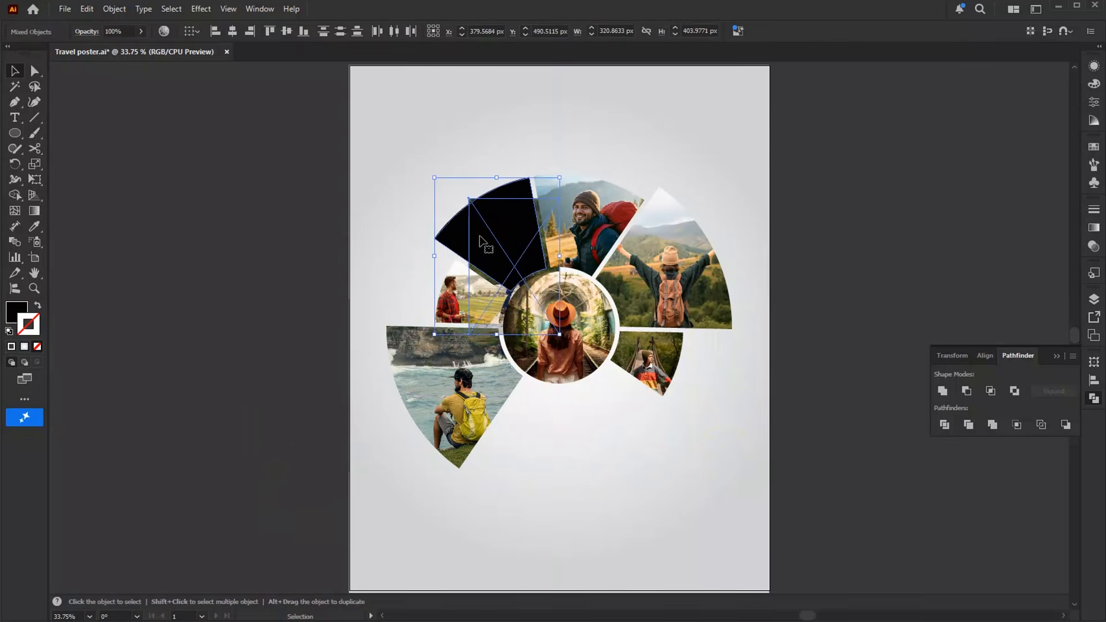
pyautogui.rightClick(480, 237)
pyautogui.click(542, 457)
pyautogui.doubleClick(519, 286)
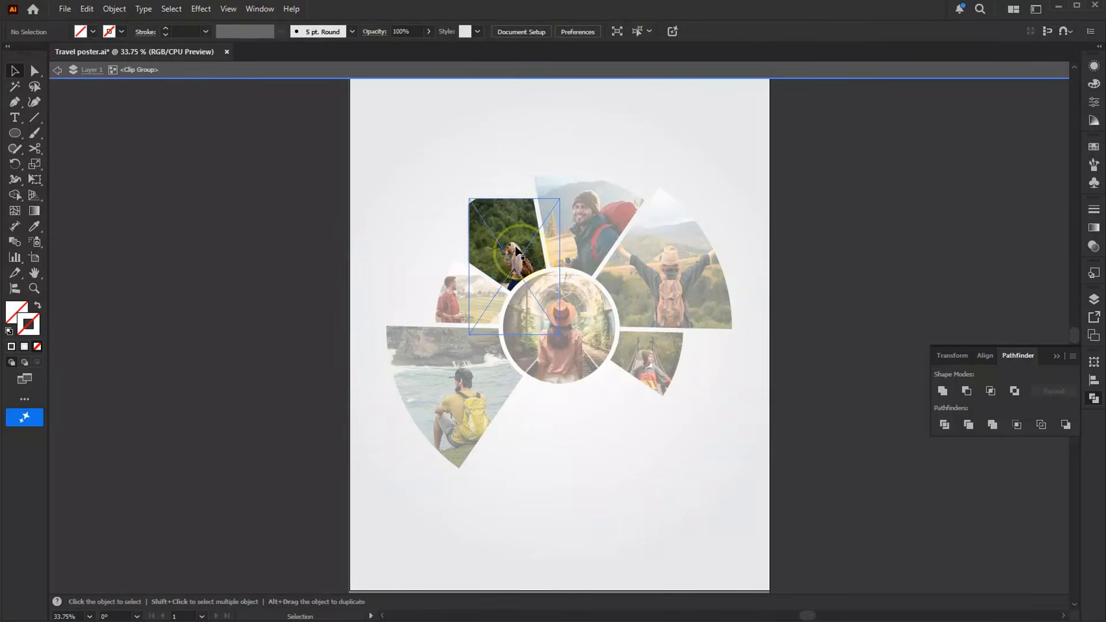
pyautogui.click(519, 283)
pyautogui.moveTo(519, 276); pyautogui.dragTo(489, 200)
pyautogui.doubleClick(858, 280)
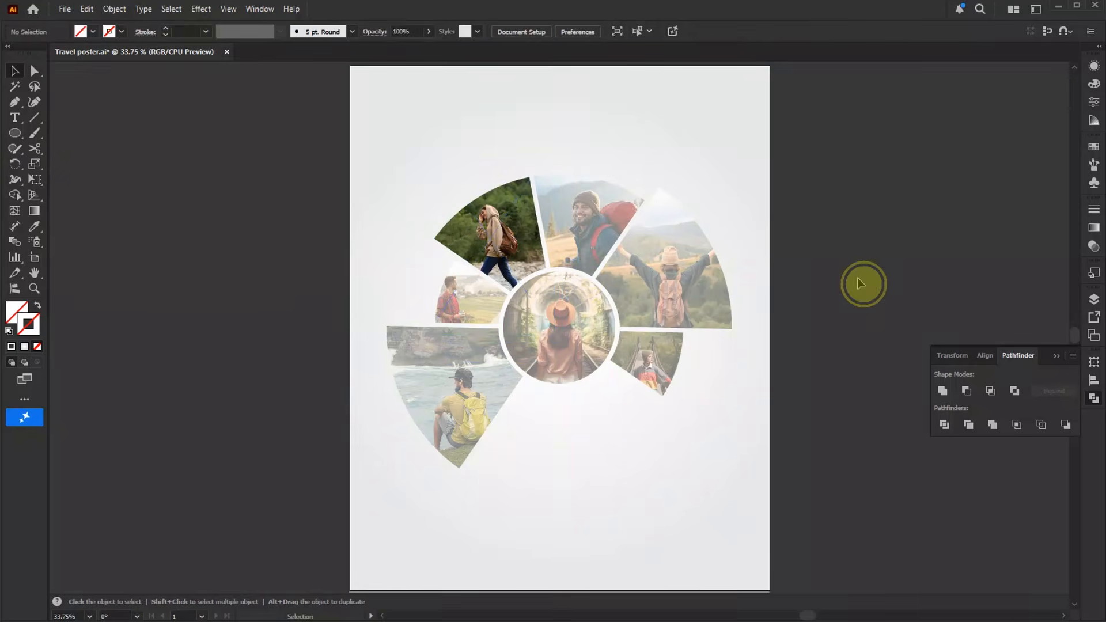
# - Paste the copied circle and sector shapes in place over the photos and colour them with the green swatch above the artboard
pyautogui.click(86, 8)
pyautogui.click(122, 91)
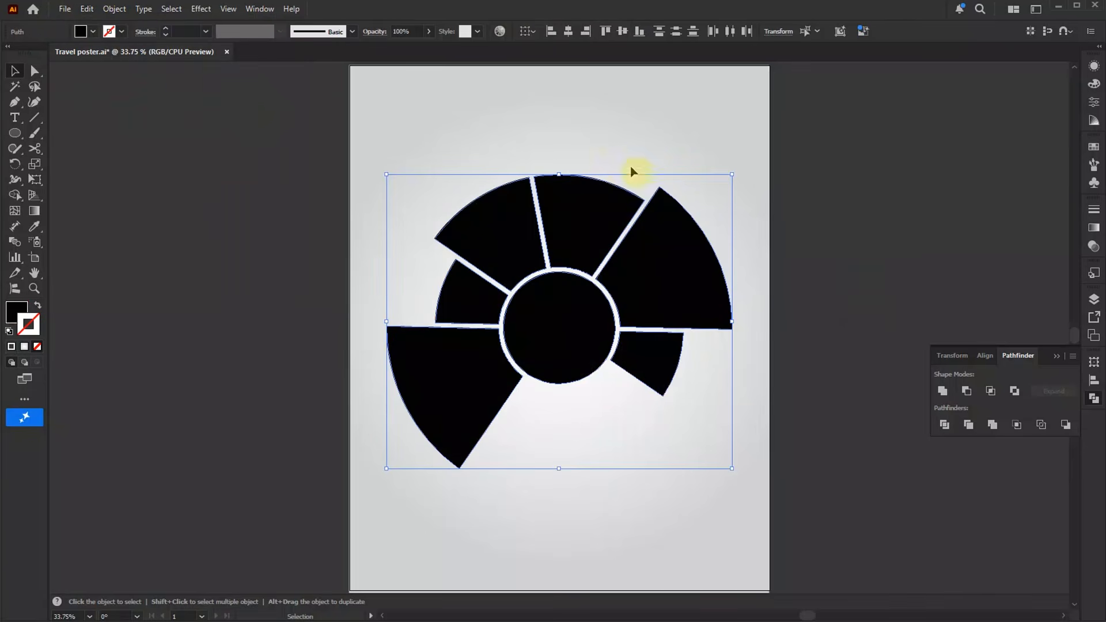
pyautogui.scroll(3, 646, 234)
pyautogui.click(34, 226)
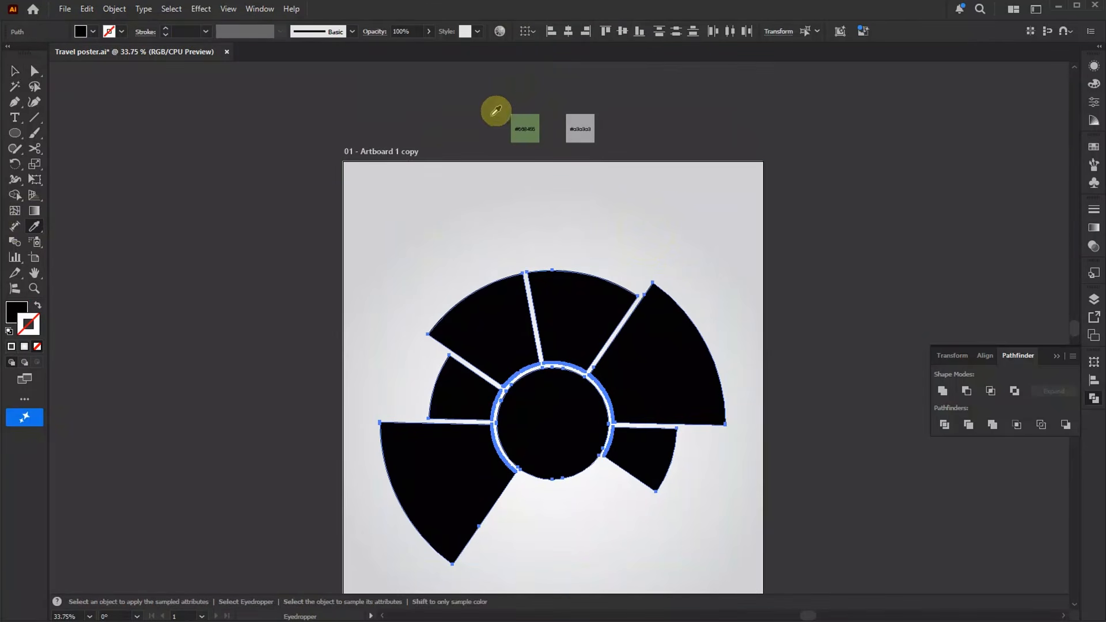
pyautogui.click(520, 111)
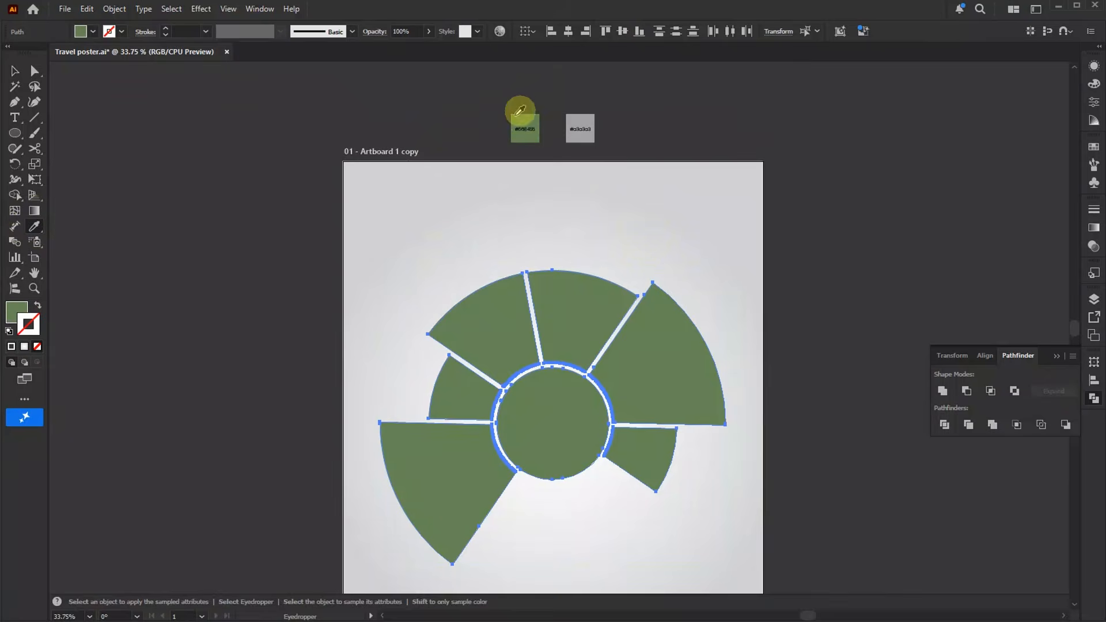
# - Swap the green from the fill to the outline of the pasted shapes and set the stroke weight to 2 pt
pyautogui.click(38, 307)
pyautogui.click(165, 27)
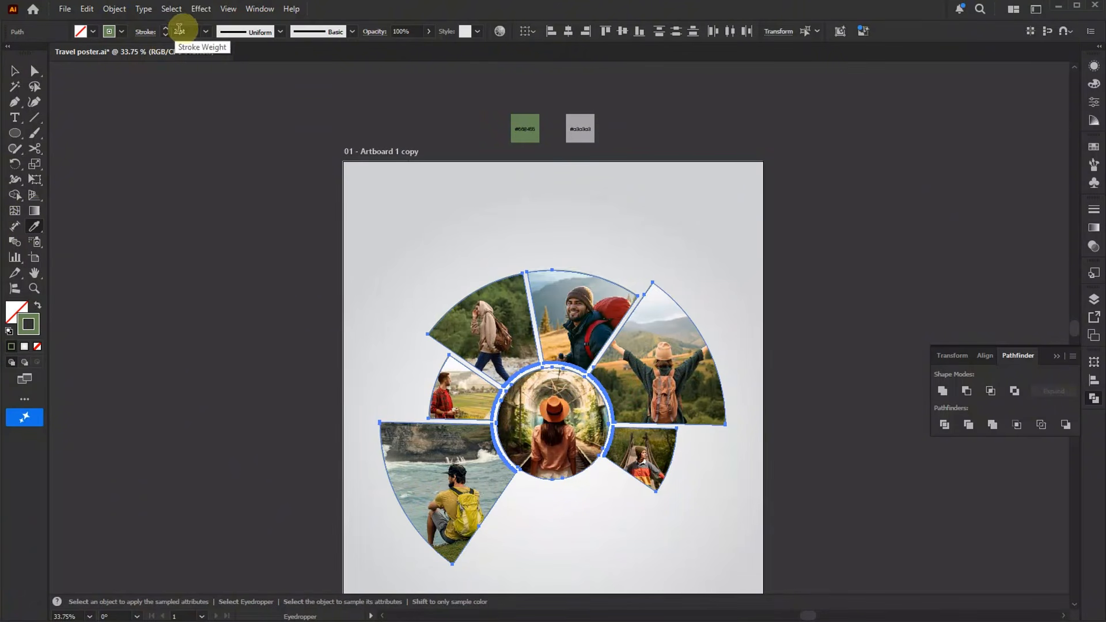
pyautogui.press('v')
pyautogui.click(817, 290)
pyautogui.moveTo(817, 289); pyautogui.dragTo(790, 208)
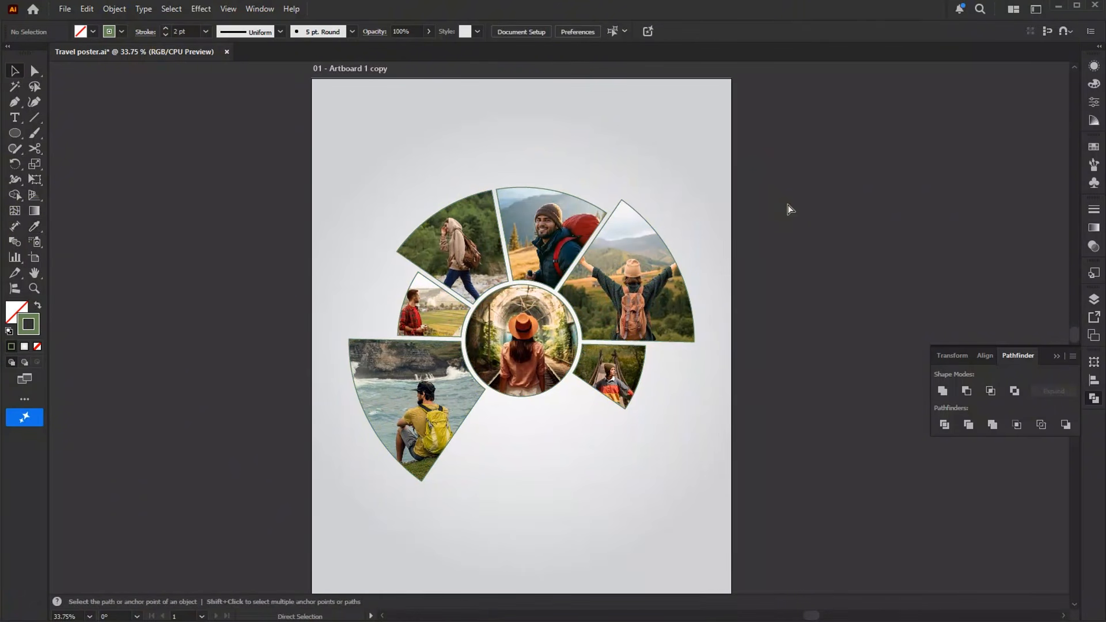
pyautogui.hotkey('ctrl', '0')
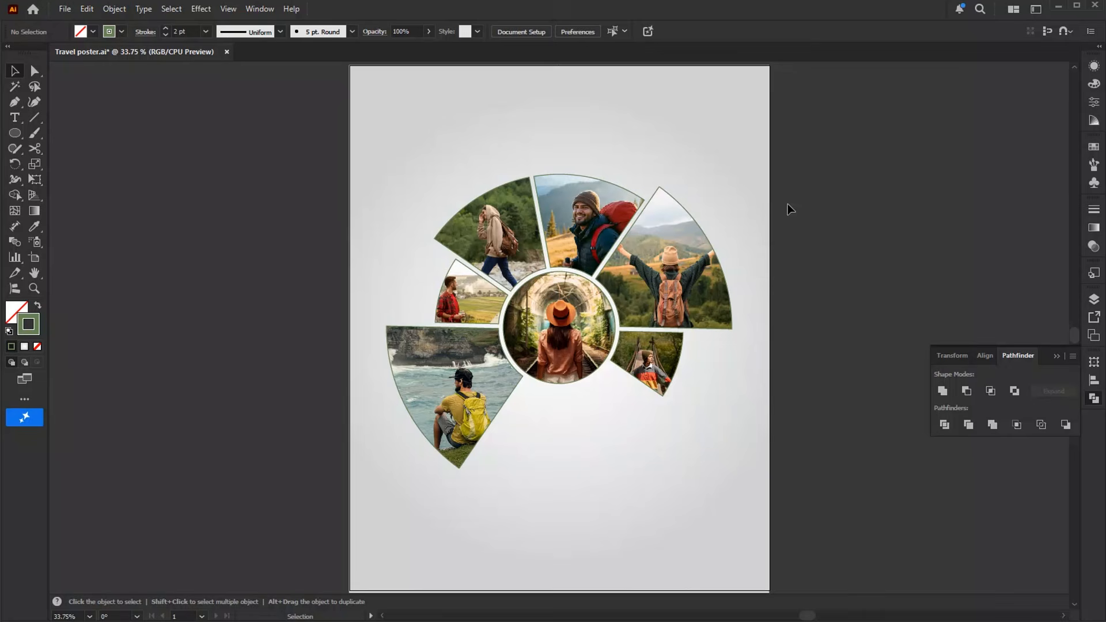
# - Place doted map.png across the full width of the poster's upper half
pyautogui.click(63, 9)
pyautogui.click(109, 246)
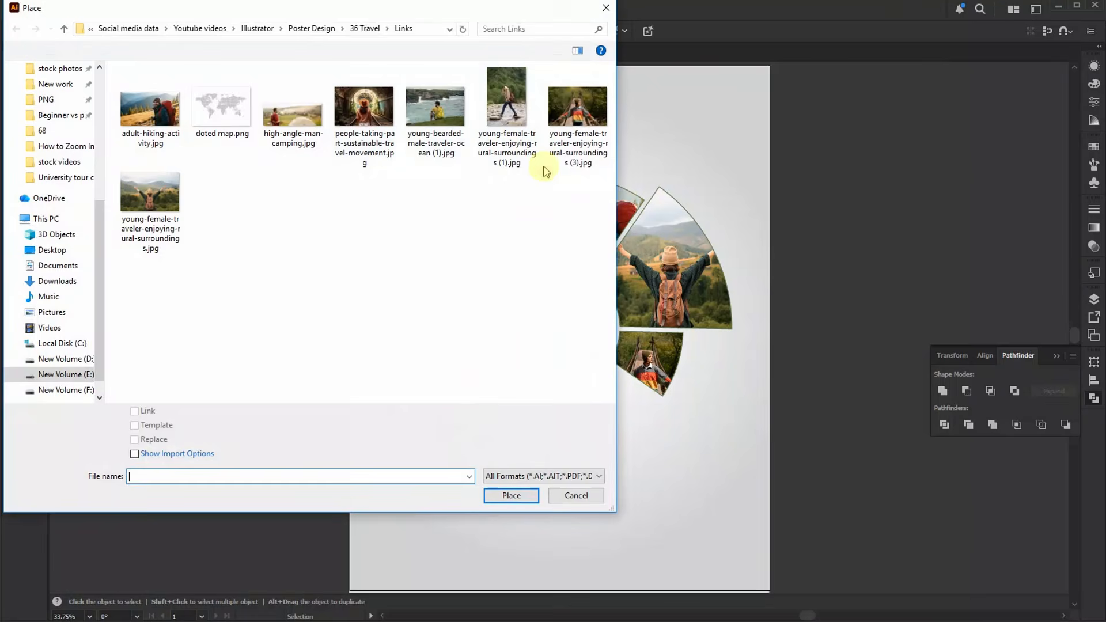
pyautogui.click(221, 108)
pyautogui.click(499, 495)
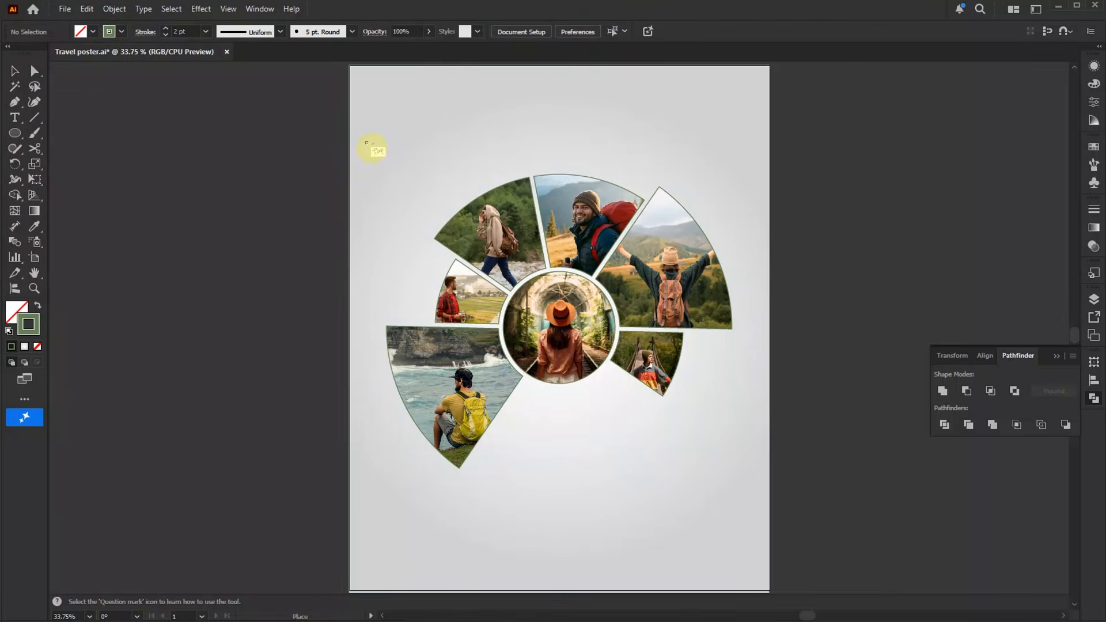
pyautogui.moveTo(350, 66); pyautogui.dragTo(771, 346)
# - Bring the clipped photos and their outlines to the front, above the dotted map
pyautogui.moveTo(679, 455); pyautogui.dragTo(441, 139)
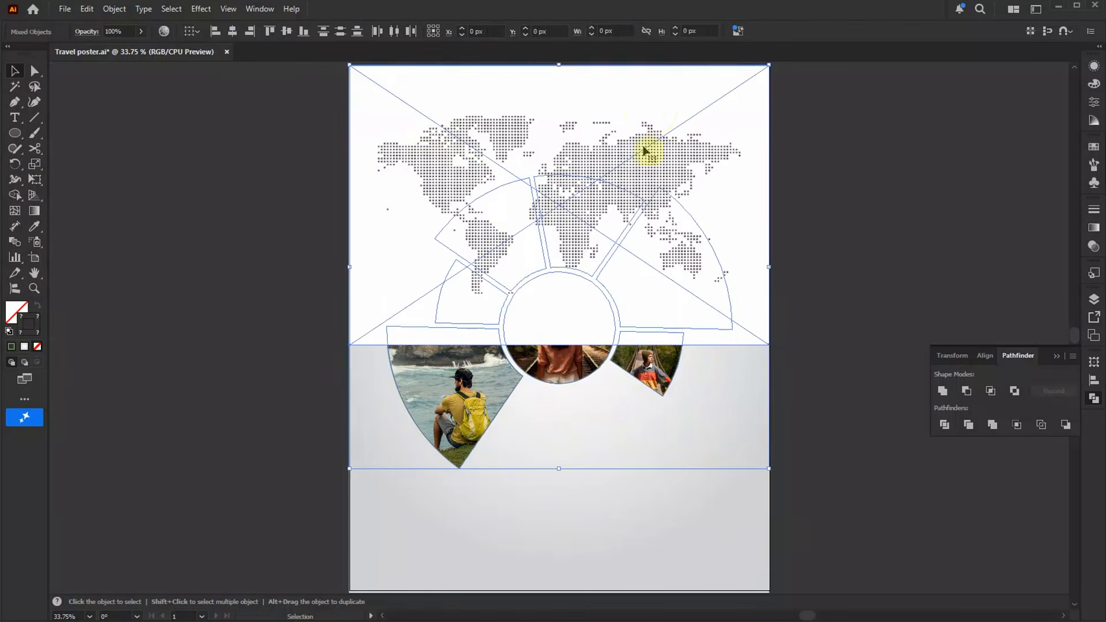
pyautogui.rightClick(482, 392)
pyautogui.moveTo(576, 326)
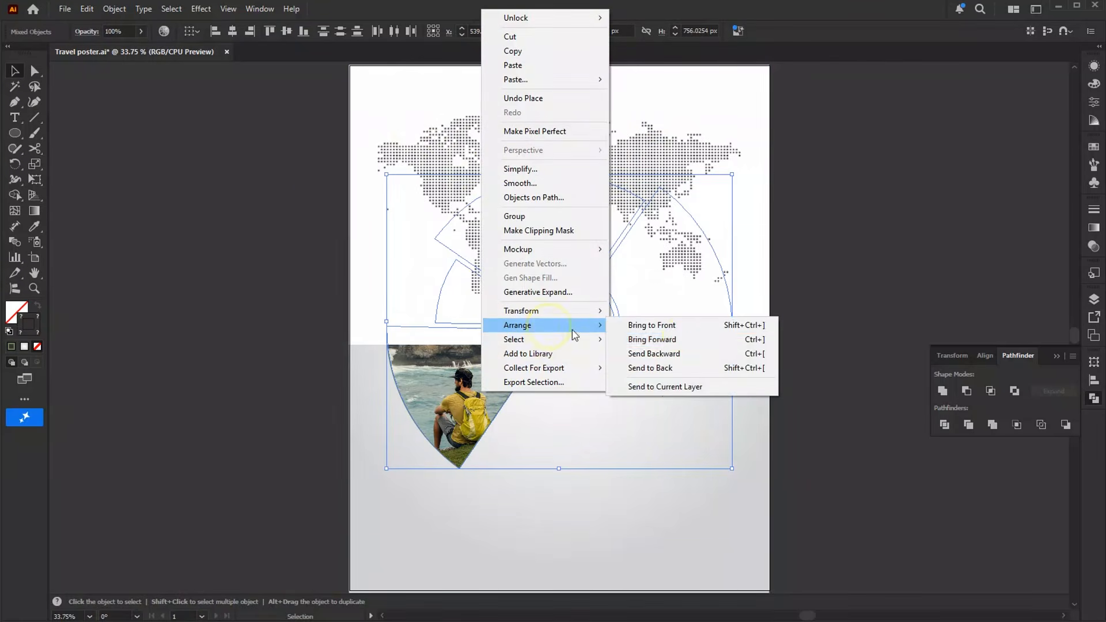
pyautogui.click(672, 325)
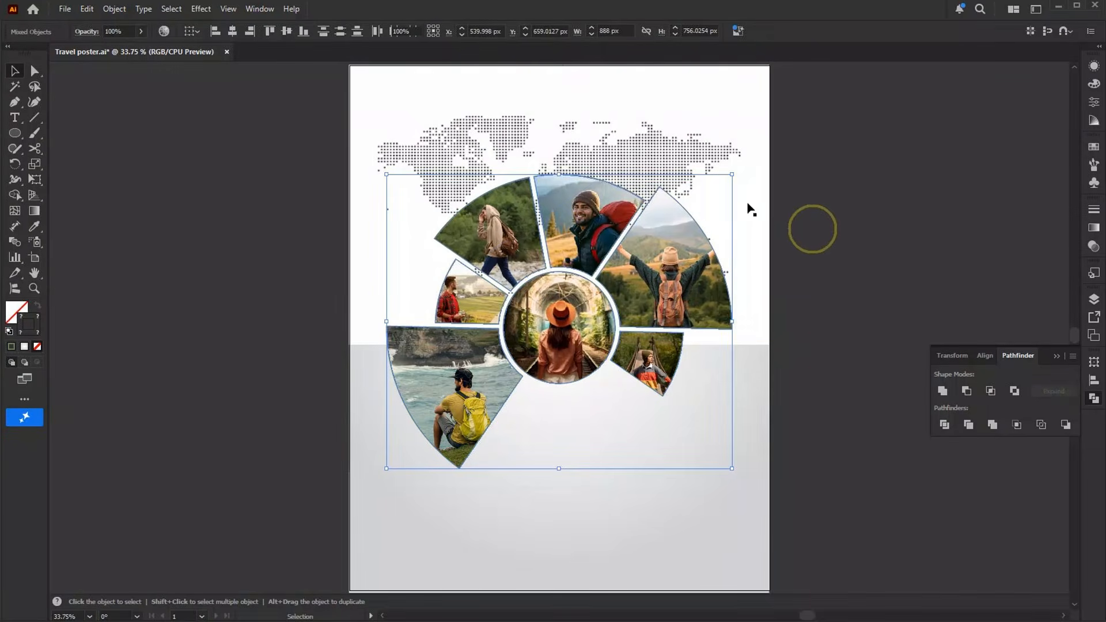
# - Set the dotted map's blending mode to Multiply and its opacity to 12%
pyautogui.click(721, 148)
pyautogui.click(1093, 247)
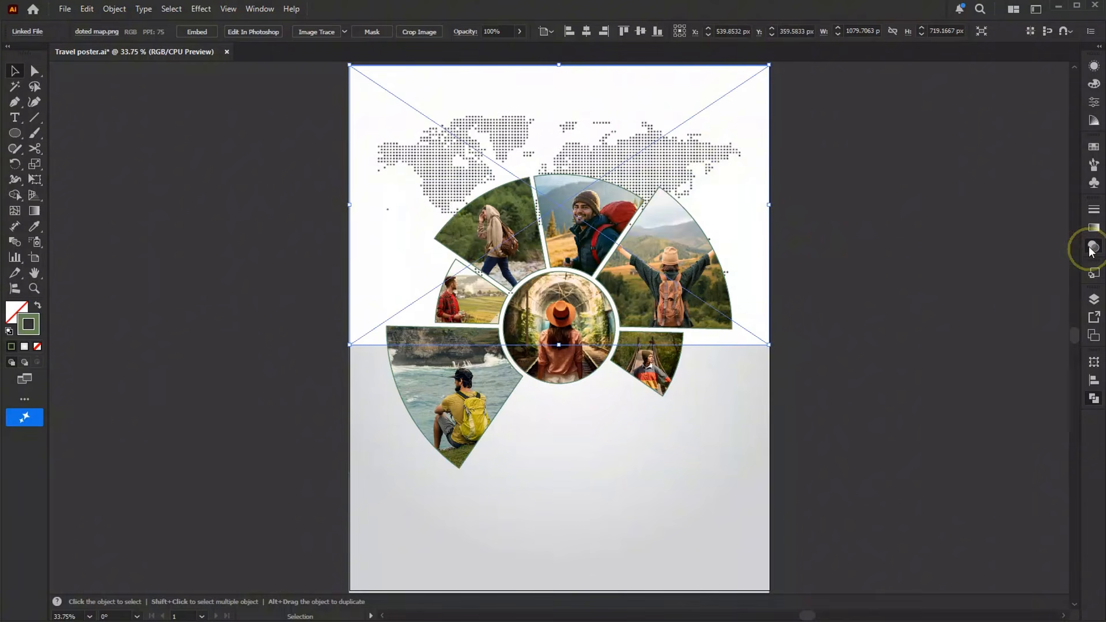
pyautogui.click(962, 224)
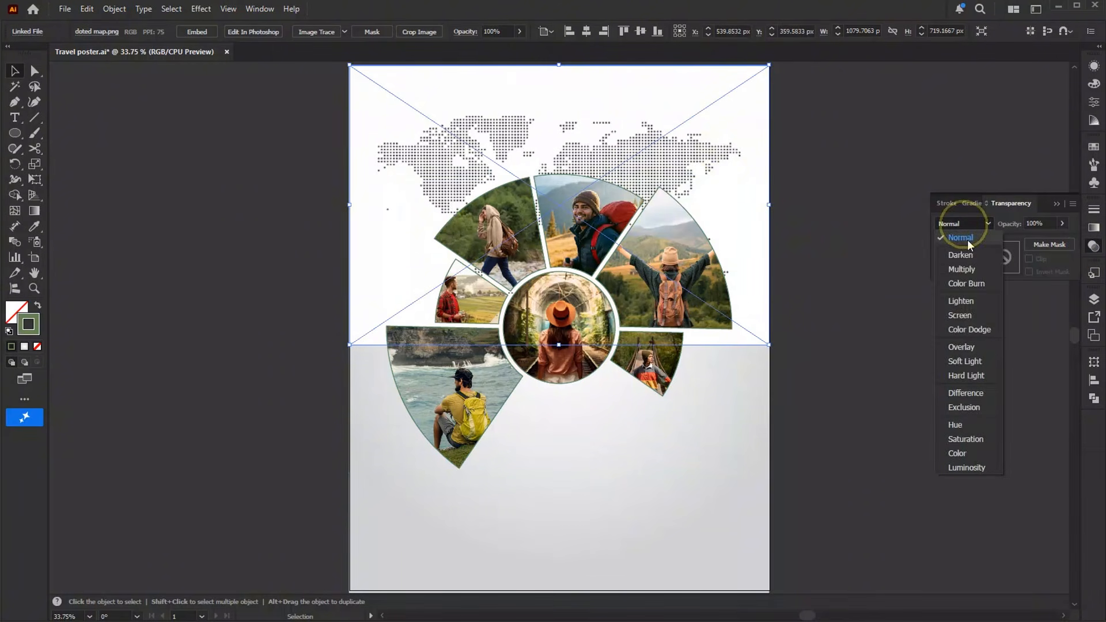
pyautogui.click(962, 269)
pyautogui.click(1000, 225)
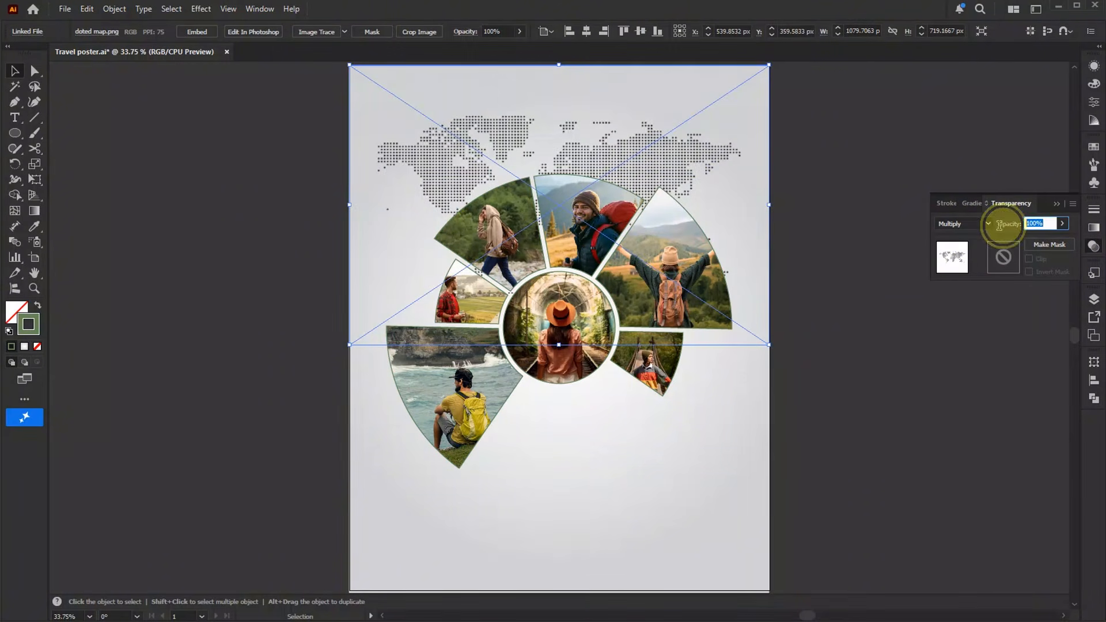
pyautogui.write('12')
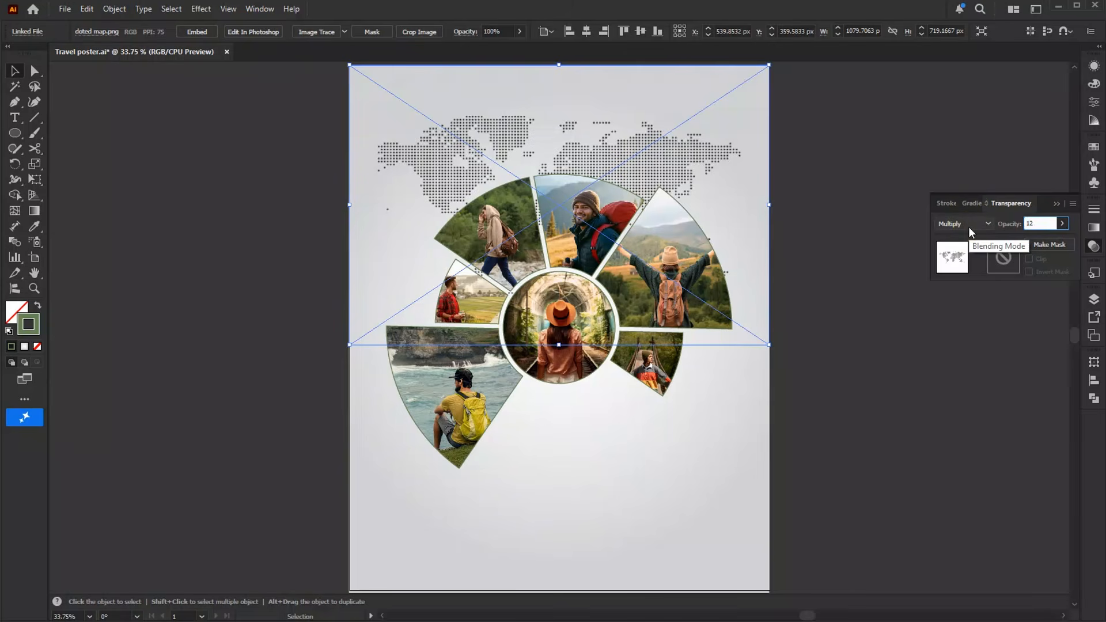
pyautogui.press('Return')
pyautogui.click(865, 256)
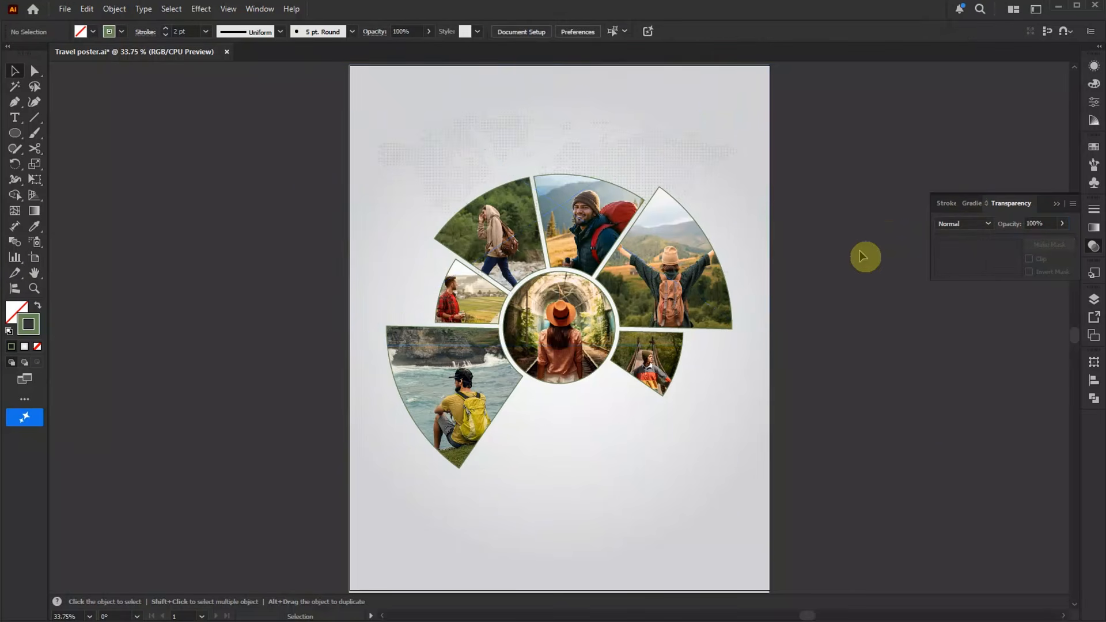
# - Duplicate the dotted map over the poster's lower half and lock both maps
pyautogui.moveTo(716, 154); pyautogui.dragTo(703, 383)
pyautogui.click(886, 298)
pyautogui.moveTo(773, 406); pyautogui.dragTo(754, 423)
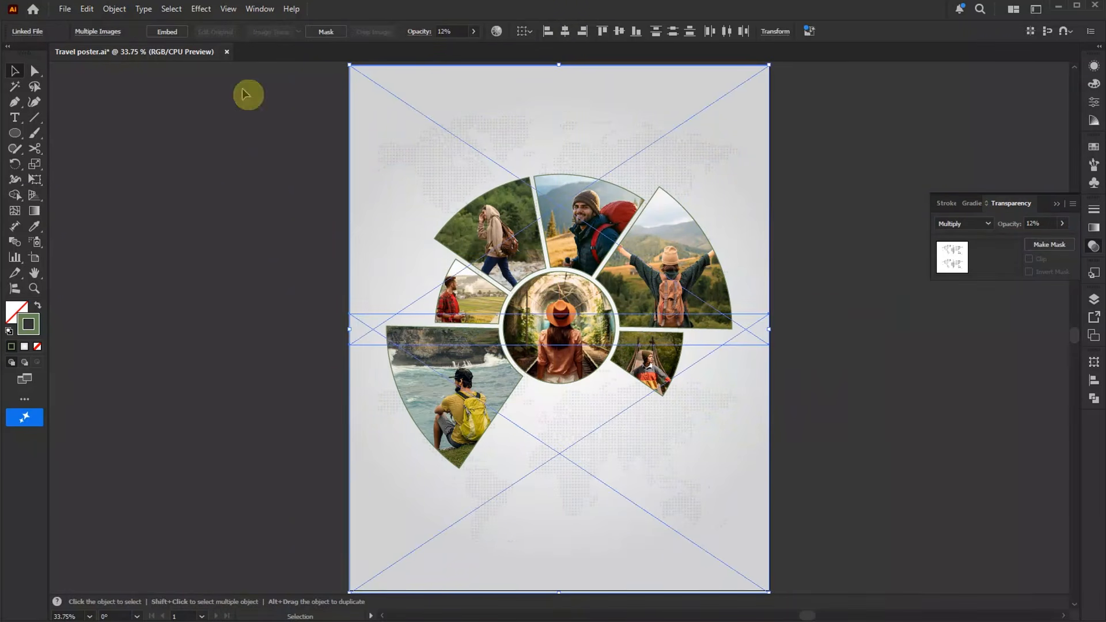
pyautogui.click(114, 9)
pyautogui.moveTo(144, 126)
pyautogui.click(295, 123)
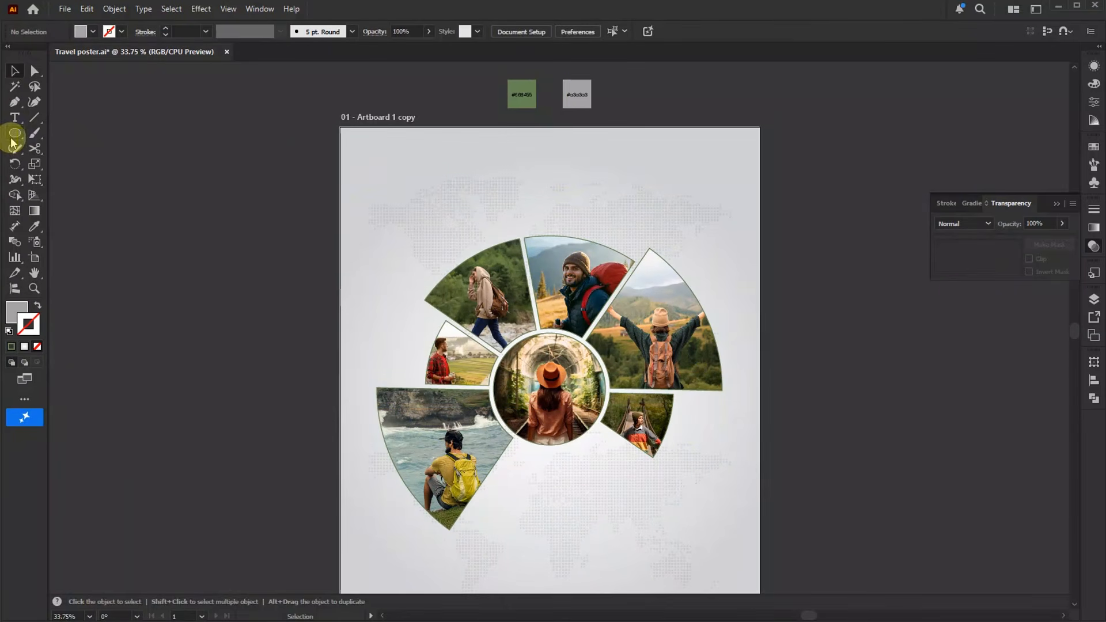
# - Draw a grey circle about 11 px wide near the poster's top edge and repeat it sideways as a row of five evenly spaced dots
pyautogui.click(15, 133)
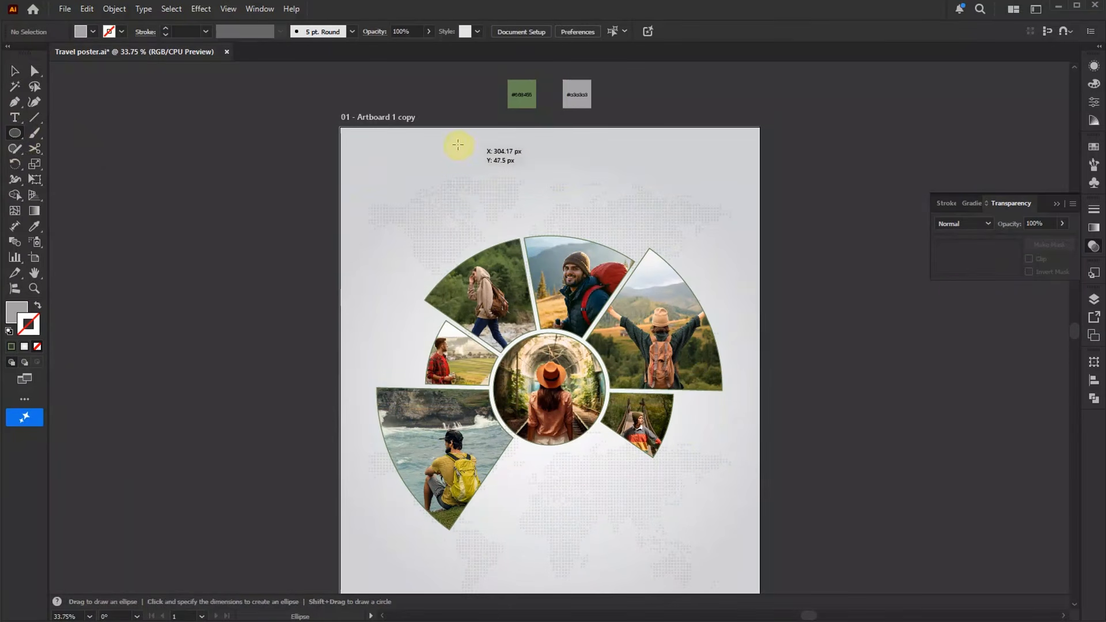
pyautogui.press('v')
pyautogui.click(472, 150)
pyautogui.moveTo(461, 148); pyautogui.dragTo(474, 148)
pyautogui.hotkey('ctrl', 'd')
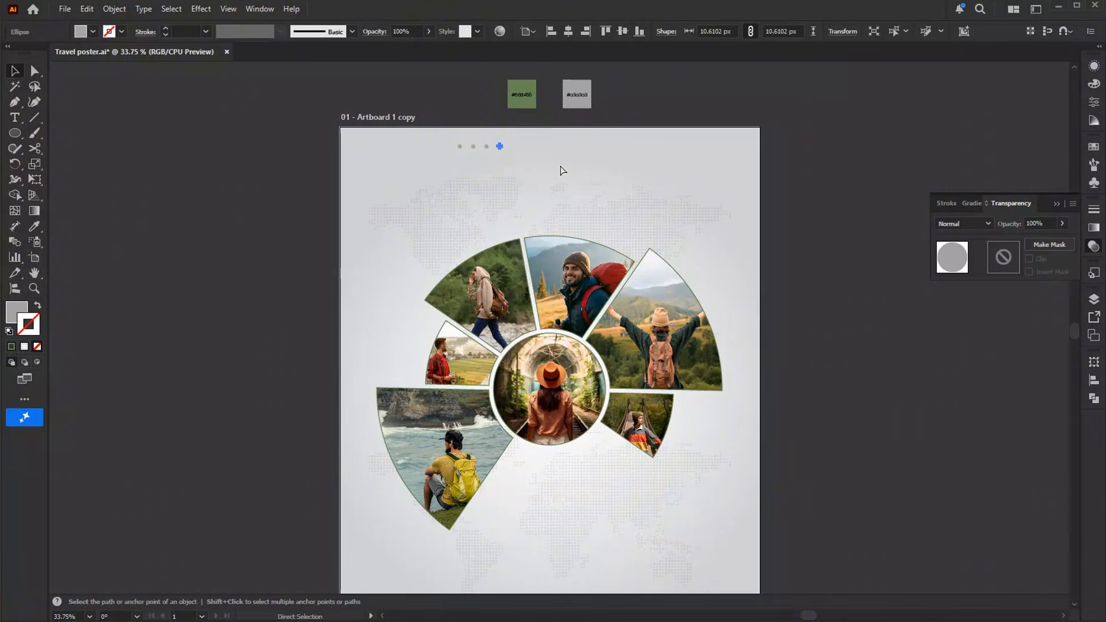
# - Duplicate the row of dots downward at even spacing to form a grid of four rows
pyautogui.moveTo(572, 151); pyautogui.dragTo(485, 161)
pyautogui.hotkey('ctrl', 'd')
pyautogui.press('a')
pyautogui.press('v')
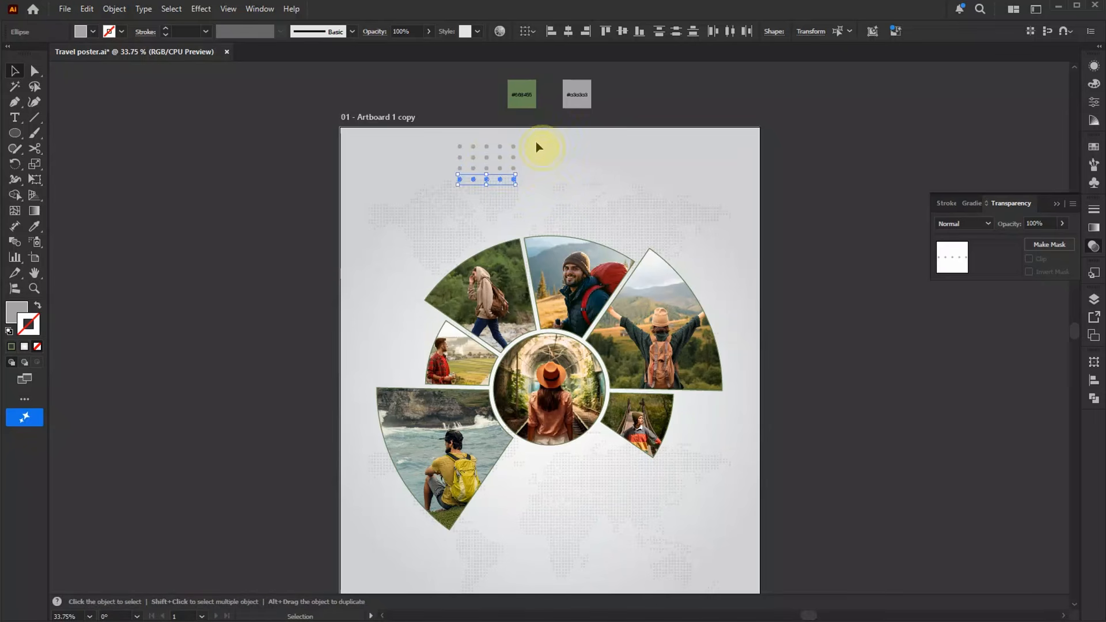
# - Move the dot grid to the poster's upper-left corner, group it and scale it down slightly
pyautogui.moveTo(485, 171); pyautogui.dragTo(381, 166)
pyautogui.rightClick(380, 166)
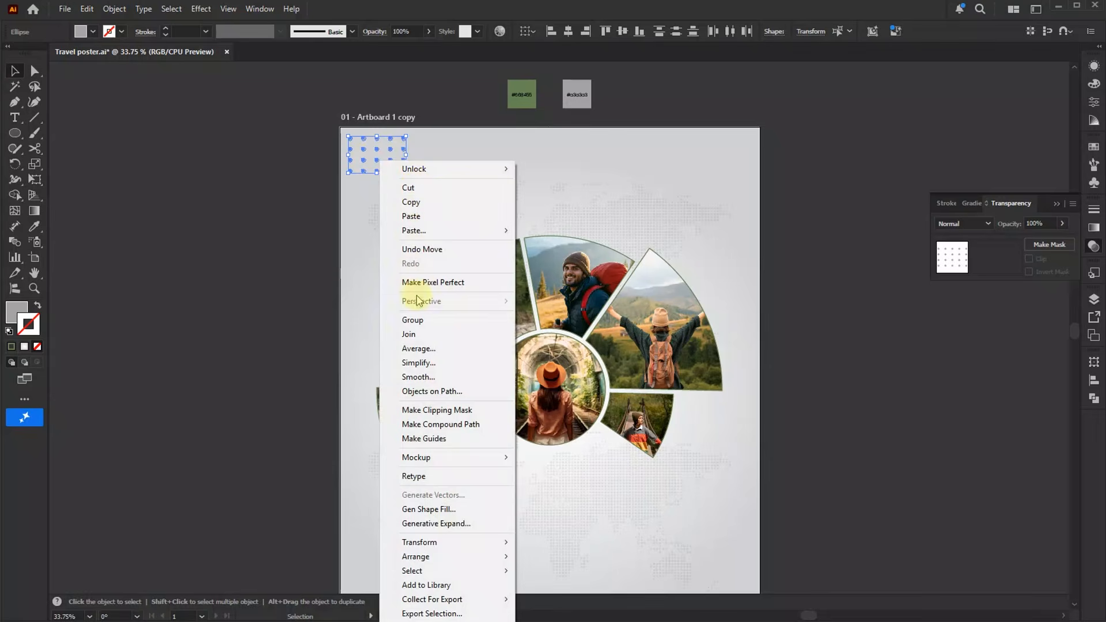
pyautogui.click(420, 320)
pyautogui.moveTo(406, 172); pyautogui.dragTo(389, 165)
# - Copy the dot group to the poster's upper-right corner and stack three more copies below it at even spacing
pyautogui.moveTo(552, 161); pyautogui.dragTo(736, 176)
pyautogui.click(744, 96)
pyautogui.hotkey('ctrl', '0')
pyautogui.moveTo(744, 96); pyautogui.dragTo(741, 123)
pyautogui.hotkey('ctrl', 'd')
pyautogui.hotkey('ctrl', 'd')
pyautogui.click(838, 154)
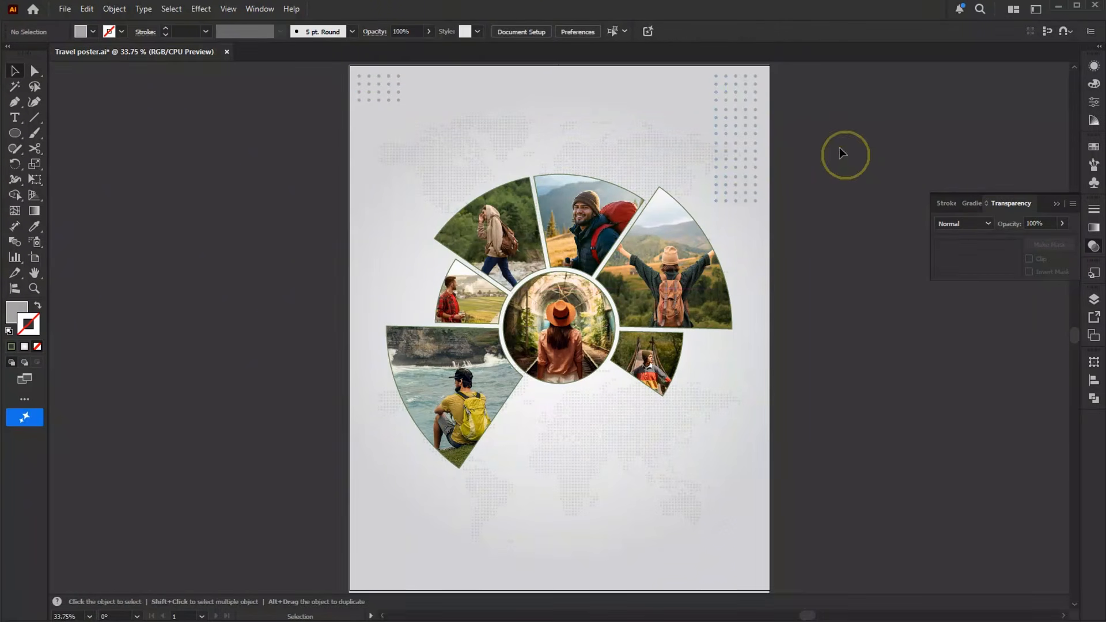
# - Group the stacked dot patterns in the upper-right corner and lower the opacity of both corner dot groups
pyautogui.moveTo(838, 105); pyautogui.dragTo(752, 189)
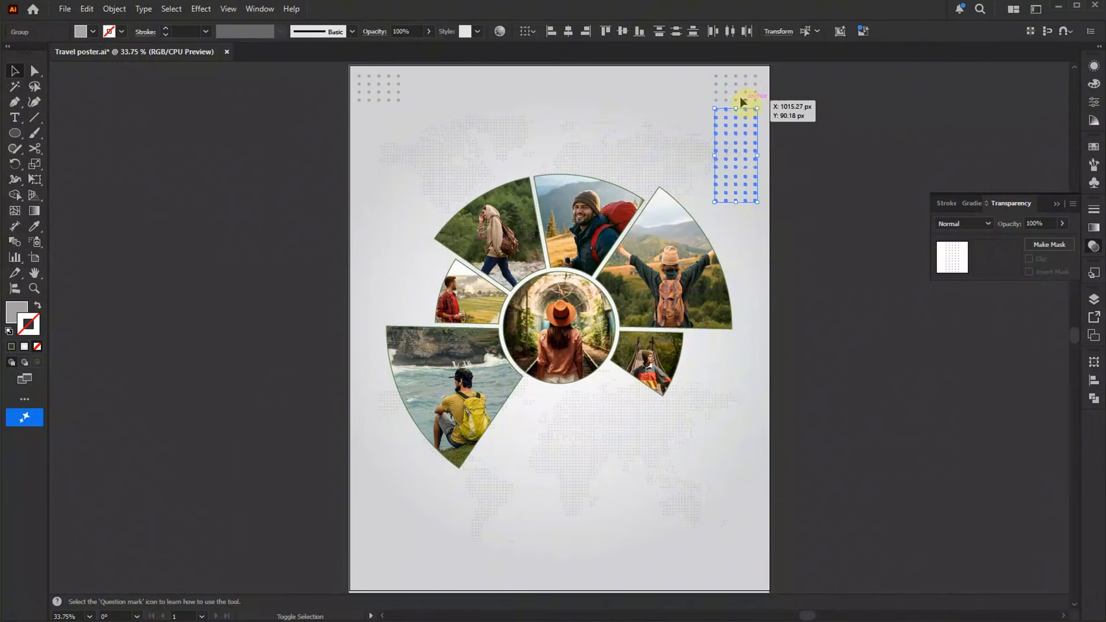
pyautogui.rightClick(746, 104)
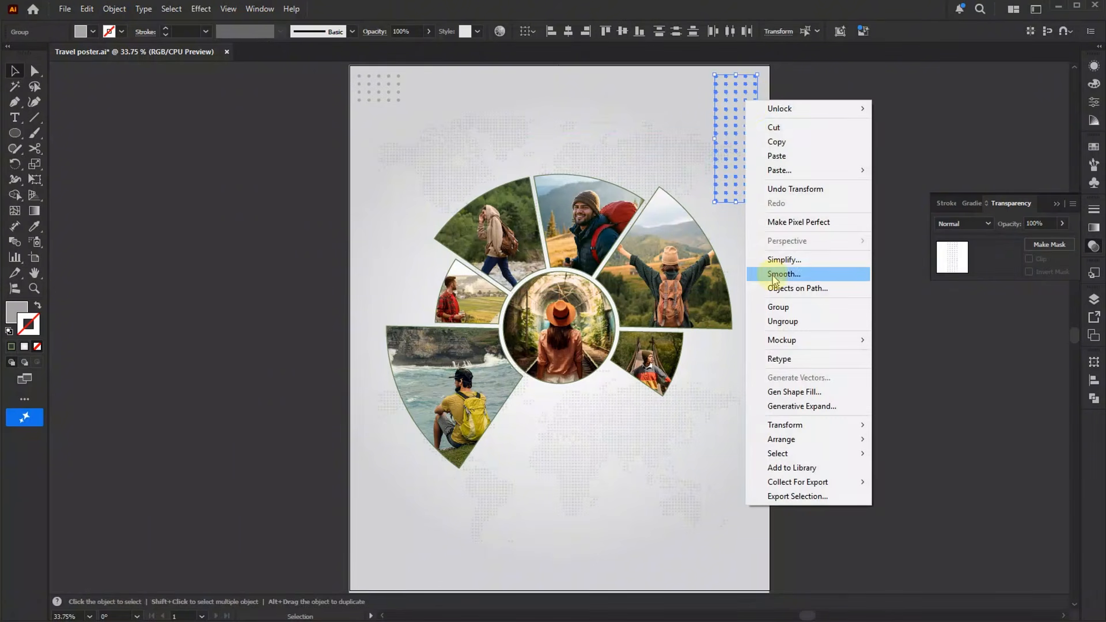
pyautogui.click(772, 305)
pyautogui.keyDown('shift'); pyautogui.click(390, 106); pyautogui.keyUp('shift')
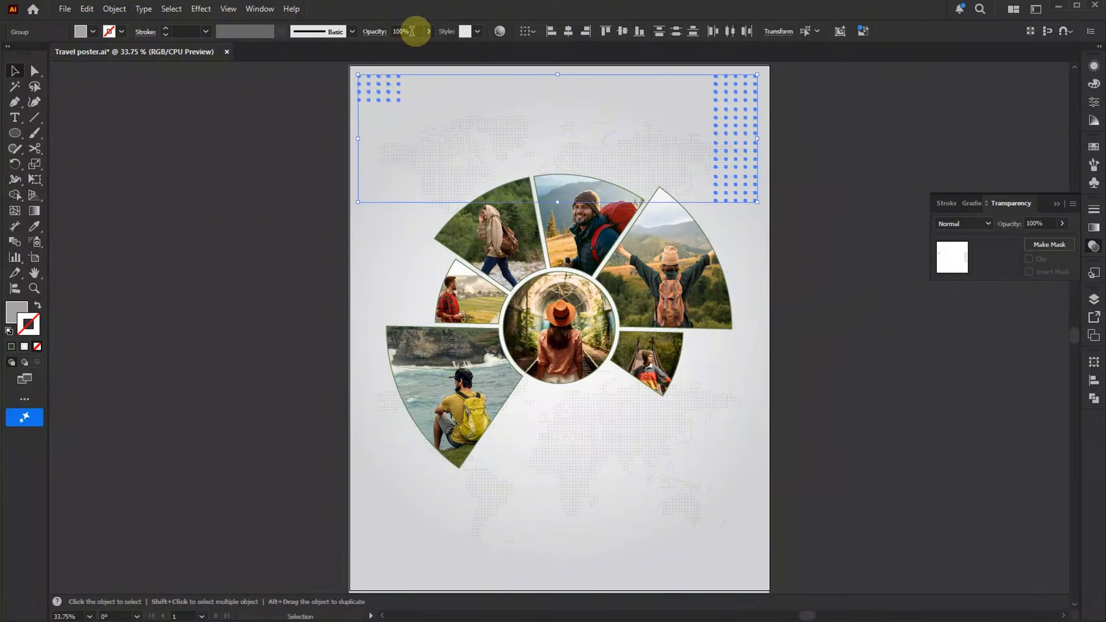
pyautogui.click(212, 337)
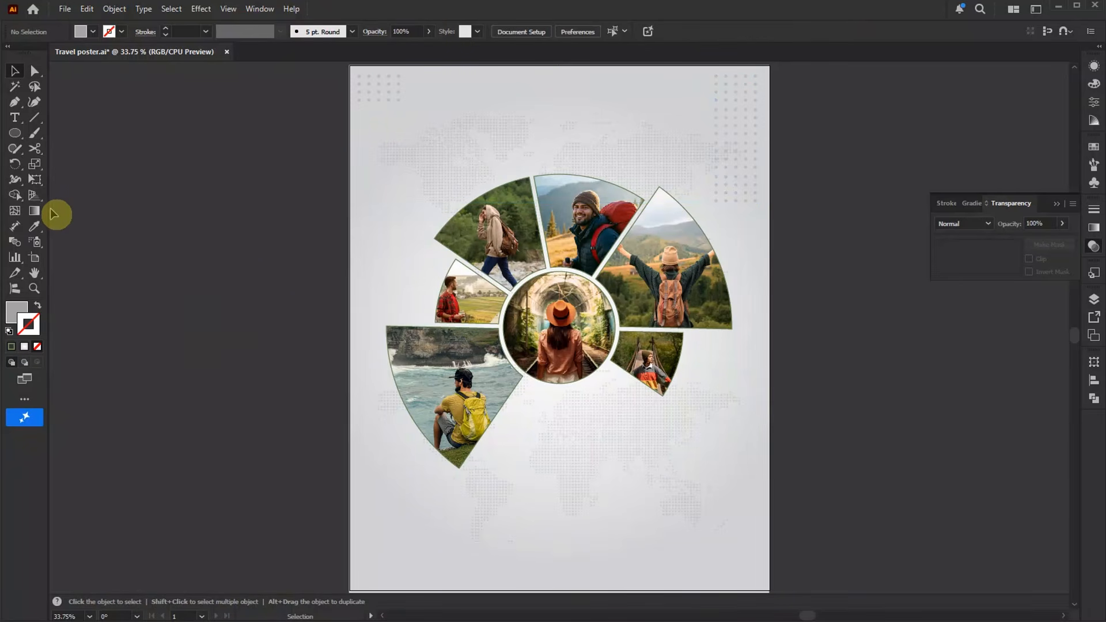
# - Add the text "time to" near the poster's top, enlarge it to about 22.6 pt and centre it horizontally
pyautogui.click(15, 117)
pyautogui.click(524, 99)
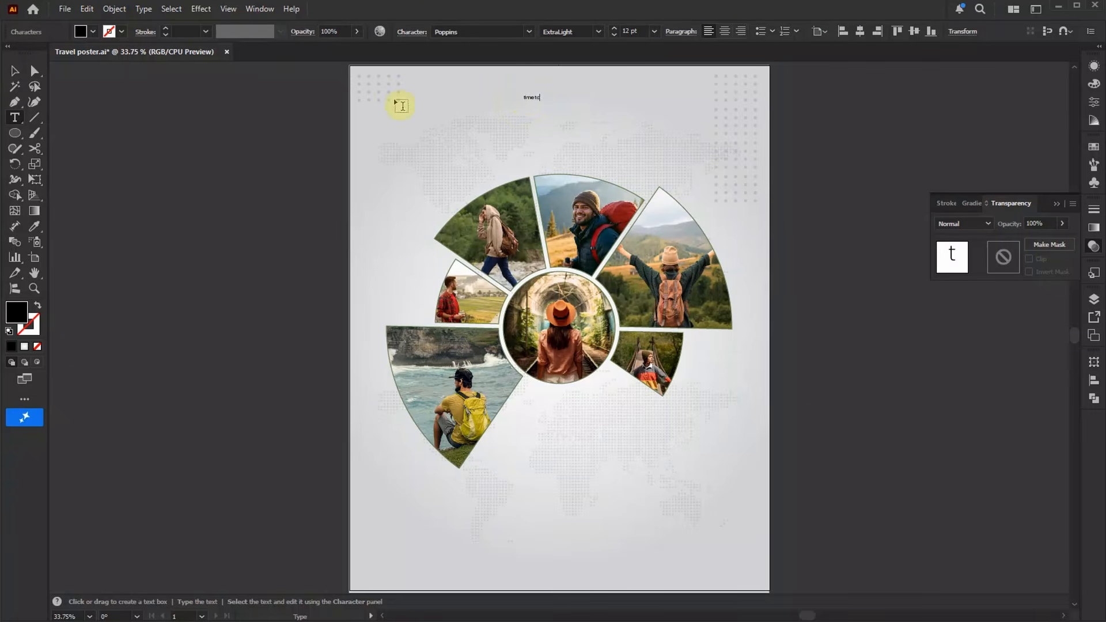
pyautogui.click(16, 70)
pyautogui.moveTo(539, 106); pyautogui.dragTo(548, 105)
pyautogui.click(881, 33)
pyautogui.moveTo(650, 111); pyautogui.dragTo(641, 208)
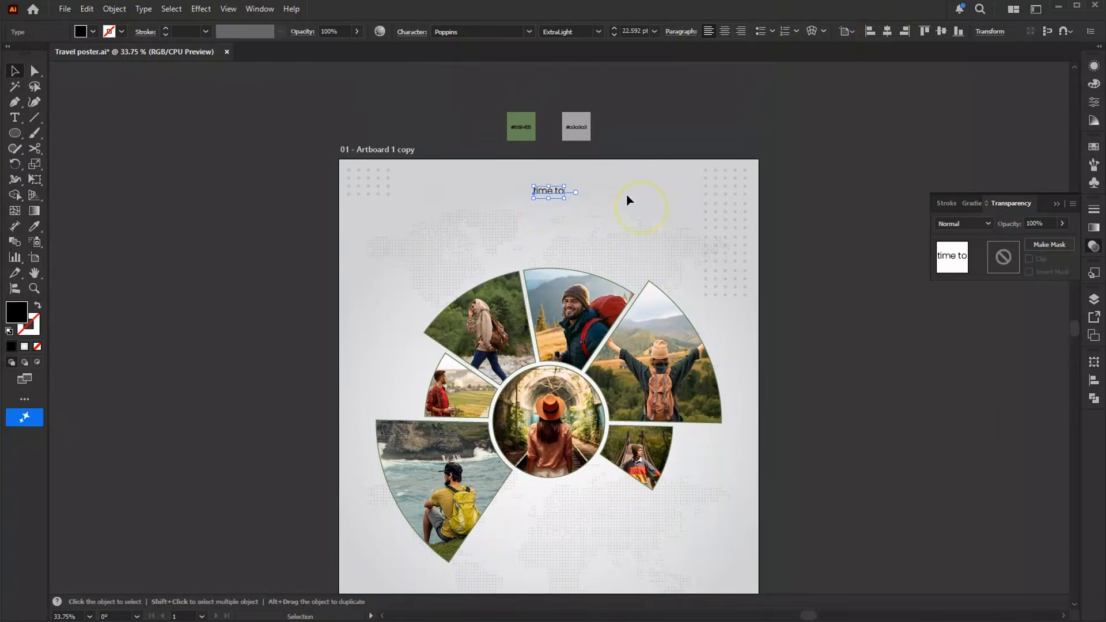
# - Colour the "time to" text with the green swatch and change its case to uppercase
pyautogui.click(521, 126)
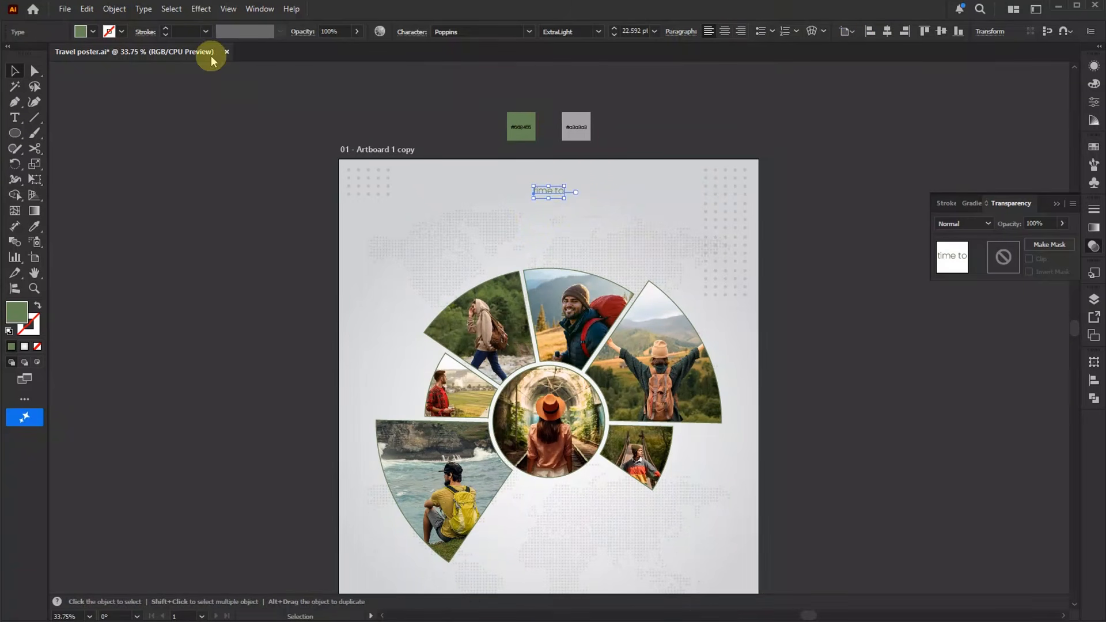
pyautogui.click(144, 9)
pyautogui.moveTo(167, 207)
pyautogui.click(358, 208)
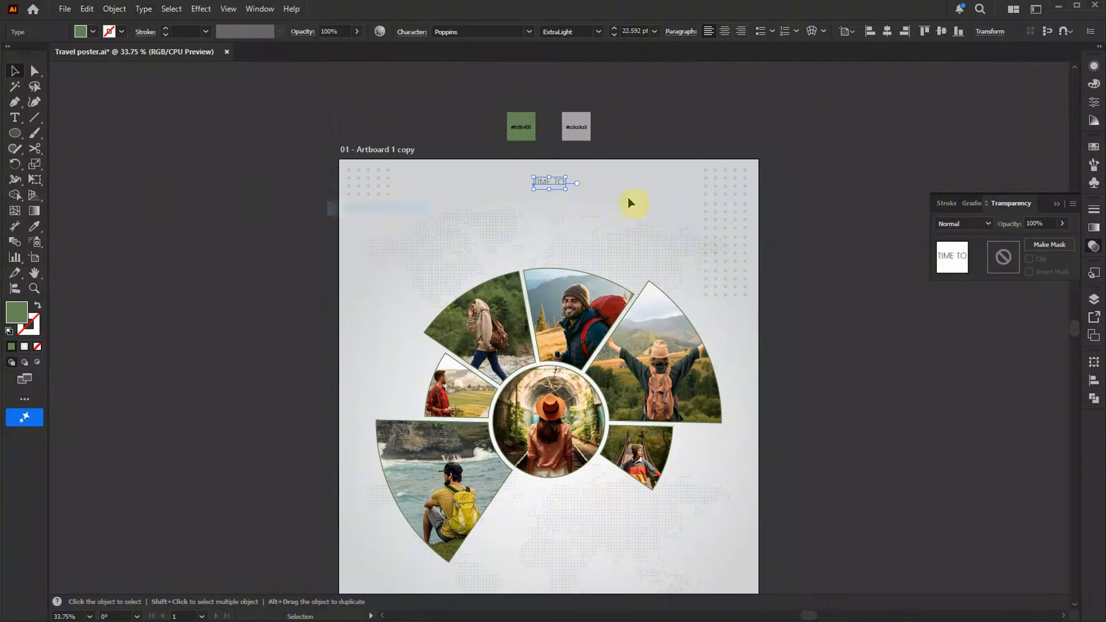
pyautogui.click(576, 183)
# - Duplicate the "TIME TO" text just below itself and replace the copy's wording with "Travel"
pyautogui.moveTo(557, 184); pyautogui.dragTo(558, 202)
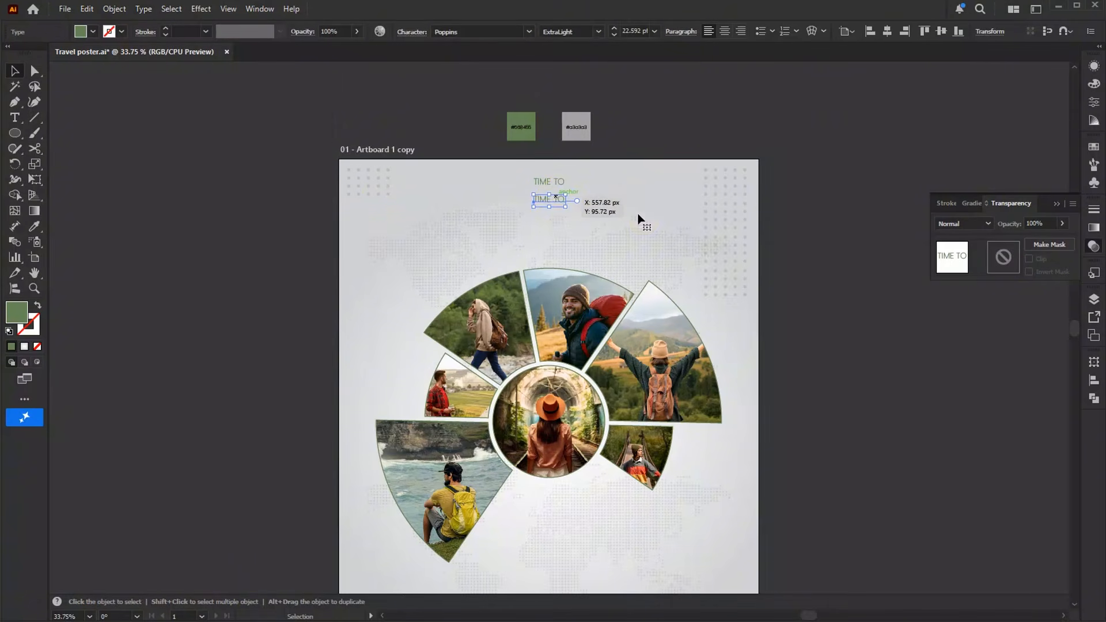
pyautogui.press('Return')
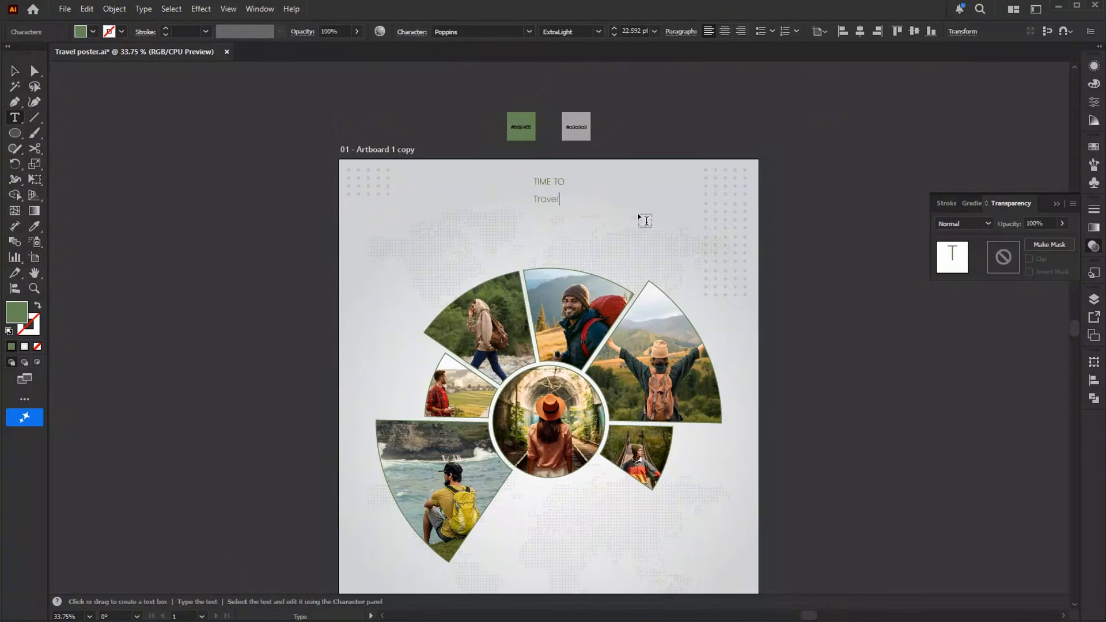
pyautogui.press('Escape')
# - Enlarge the "Travel" text to about 72.5 pt and set its font to Moving Skate
pyautogui.moveTo(563, 207); pyautogui.dragTo(587, 220)
pyautogui.click(529, 33)
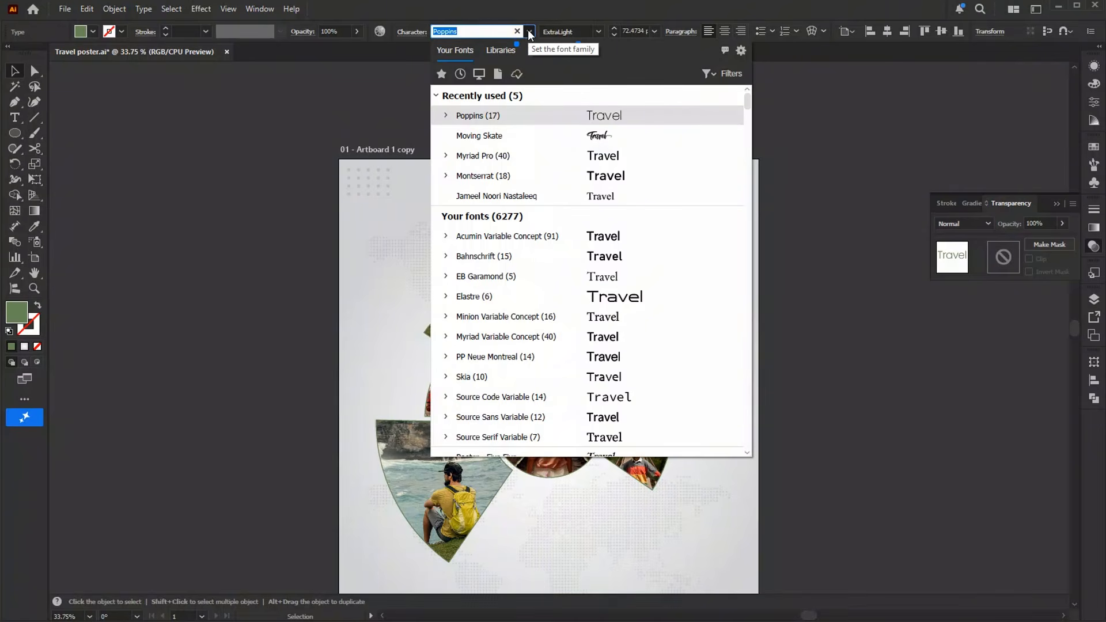
pyautogui.click(459, 136)
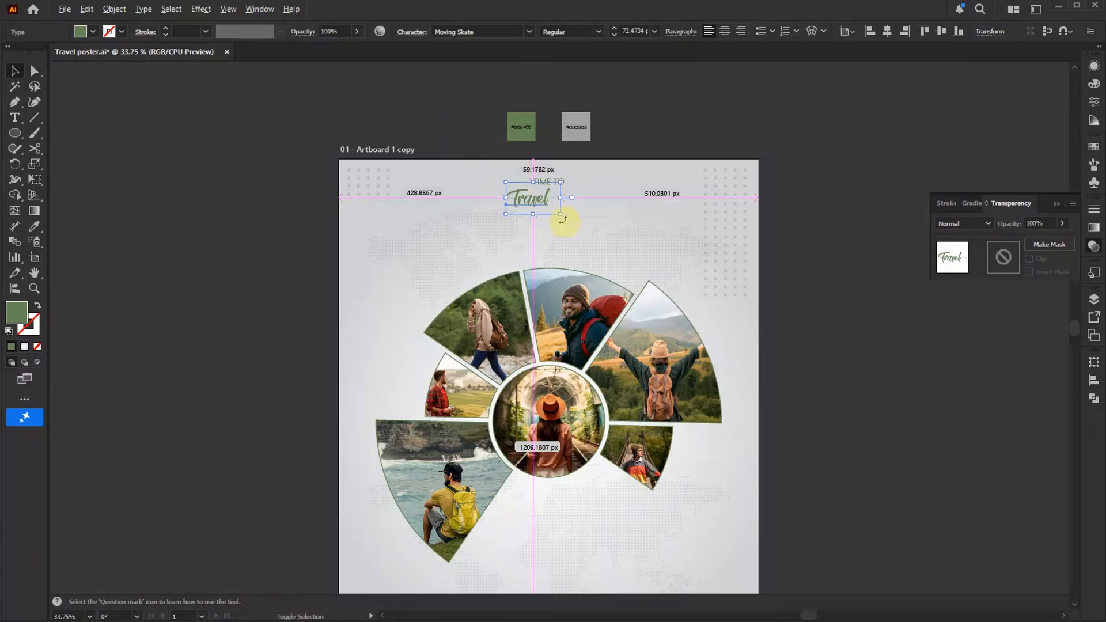
# - Enlarge the "Travel" text to about 164 pt and centre it horizontally on the poster
pyautogui.moveTo(561, 215)
pyautogui.mouseDown()
pyautogui.moveTo(596, 234)
pyautogui.moveTo(551, 215)
pyautogui.moveTo(562, 189)
pyautogui.moveTo(567, 210)
pyautogui.mouseUp()
pyautogui.click(888, 33)
pyautogui.click(607, 161)
pyautogui.click(642, 138)
pyautogui.hotkey('ctrl', '0')
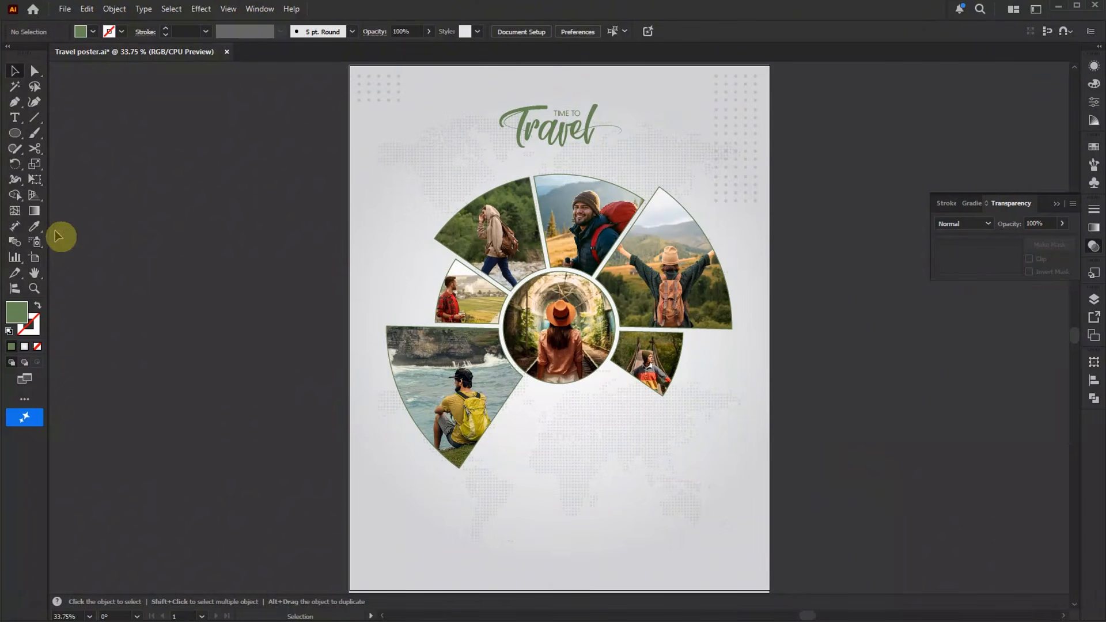
# - Add an area text frame with the travel description beneath the photo wheel and set its font to Poppins Light
pyautogui.click(15, 118)
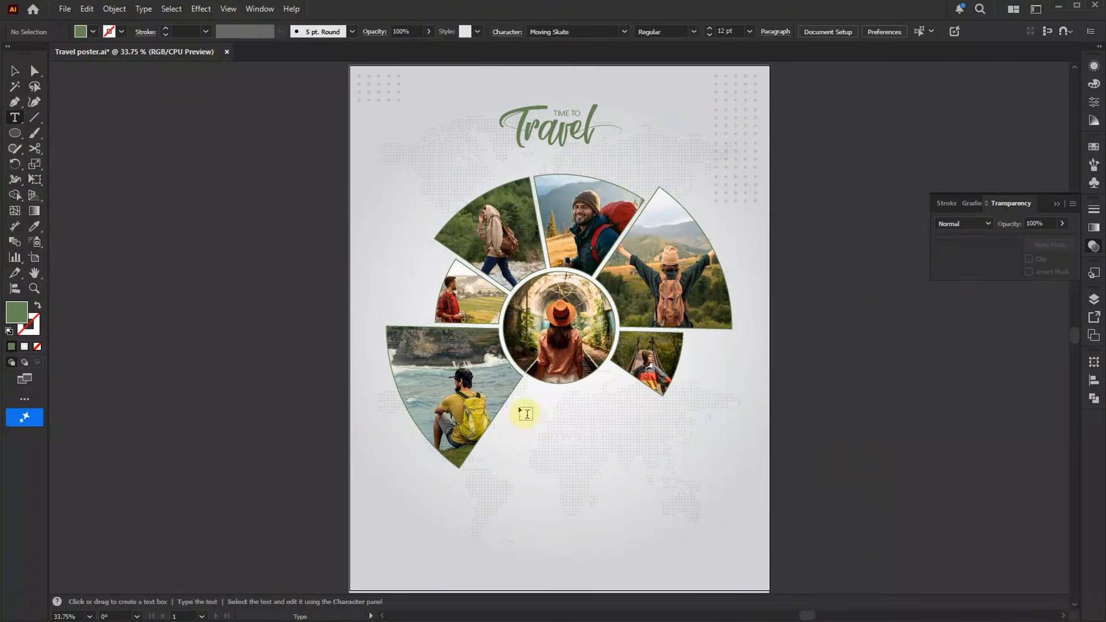
pyautogui.moveTo(520, 408); pyautogui.dragTo(757, 511)
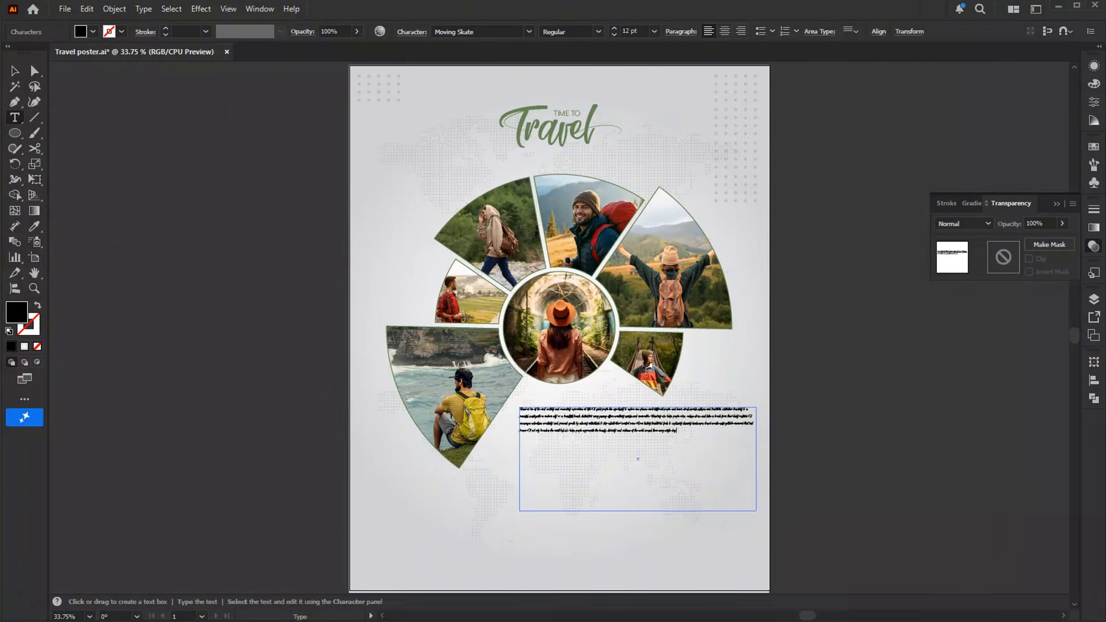
pyautogui.press('Escape')
pyautogui.click(493, 29)
pyautogui.write('p')
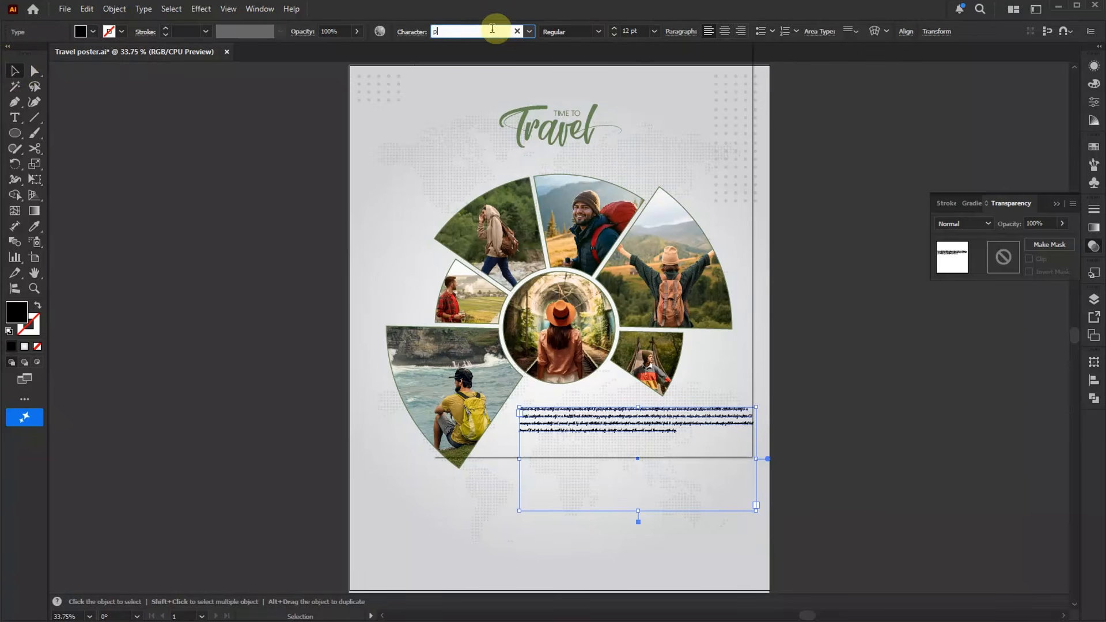
pyautogui.write('opp')
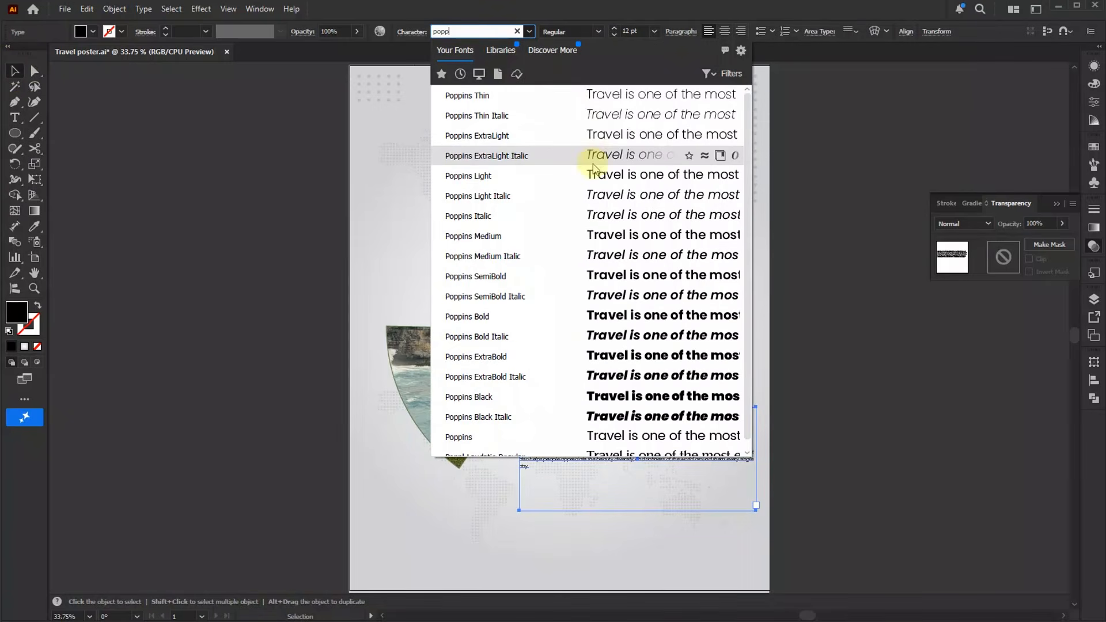
pyautogui.click(594, 171)
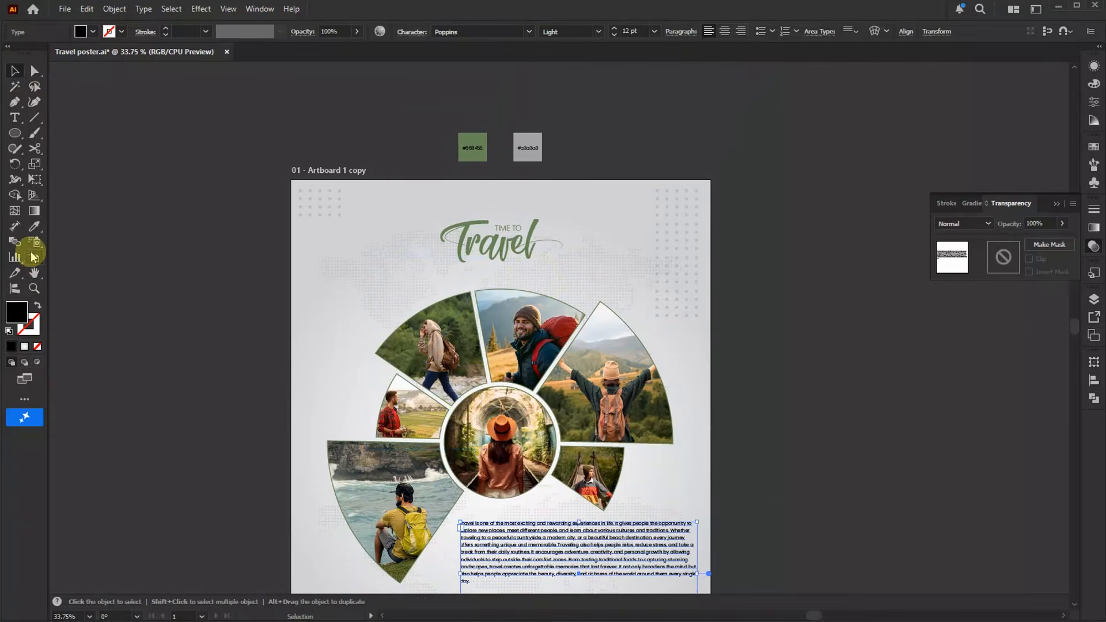
# - Colour the travel description with the grey swatch above the artboard
pyautogui.click(33, 228)
pyautogui.click(530, 128)
pyautogui.scroll(-3, 605, 138)
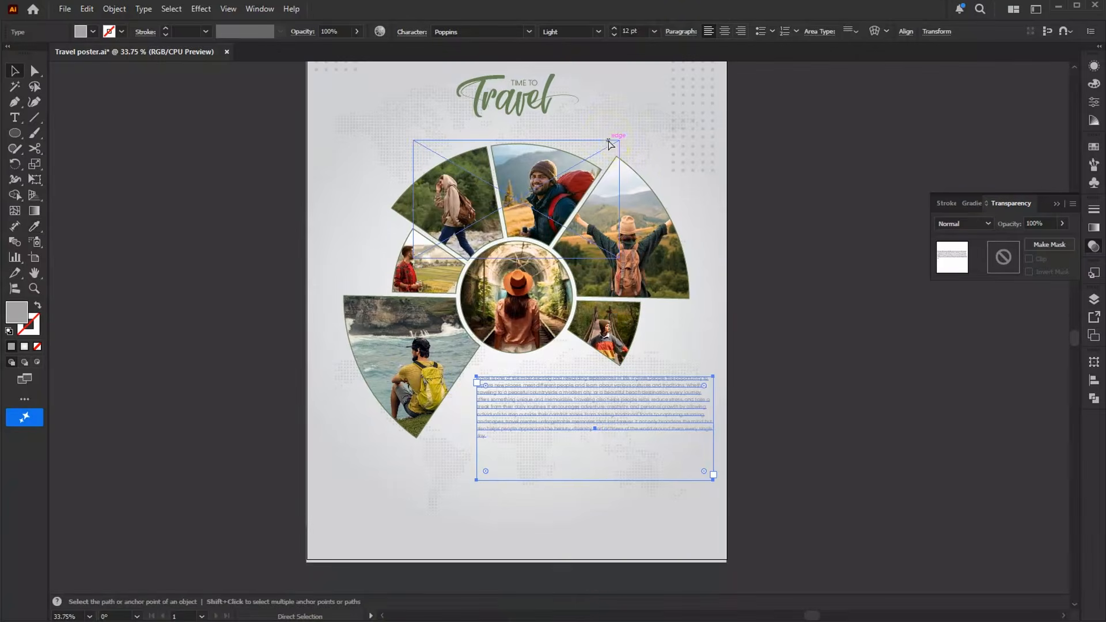
# - Split the description into two paragraphs separated by a blank line, starting the second at "Traveling also helps"
pyautogui.hscroll(-1, 608, 142)
pyautogui.press('z')
pyautogui.moveTo(463, 324); pyautogui.dragTo(797, 526)
pyautogui.press('t')
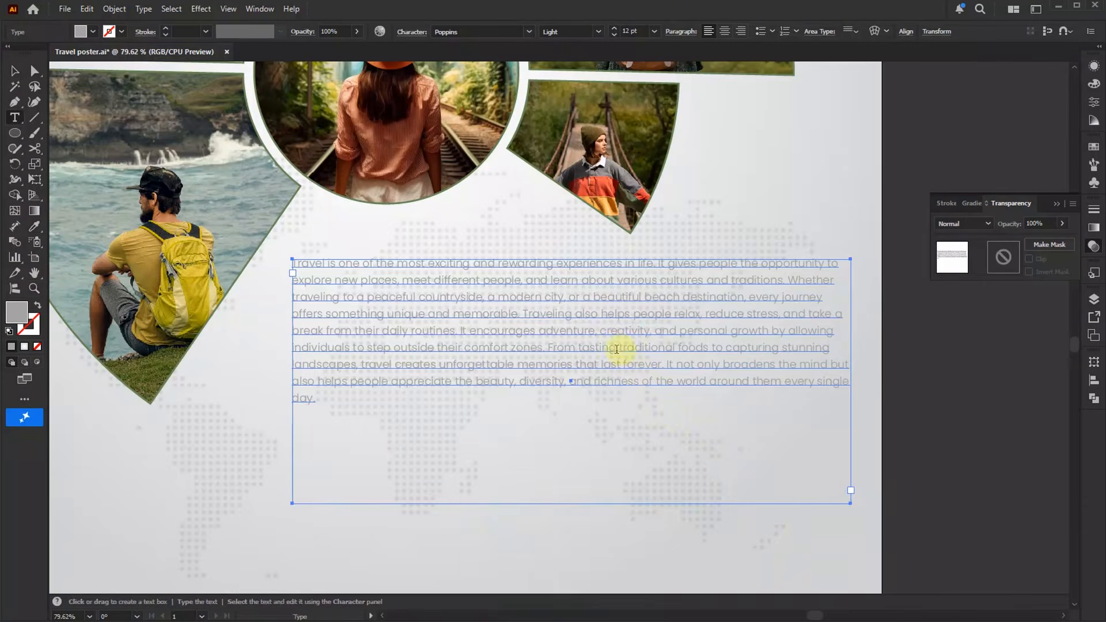
pyautogui.click(525, 314)
pyautogui.press('Return')
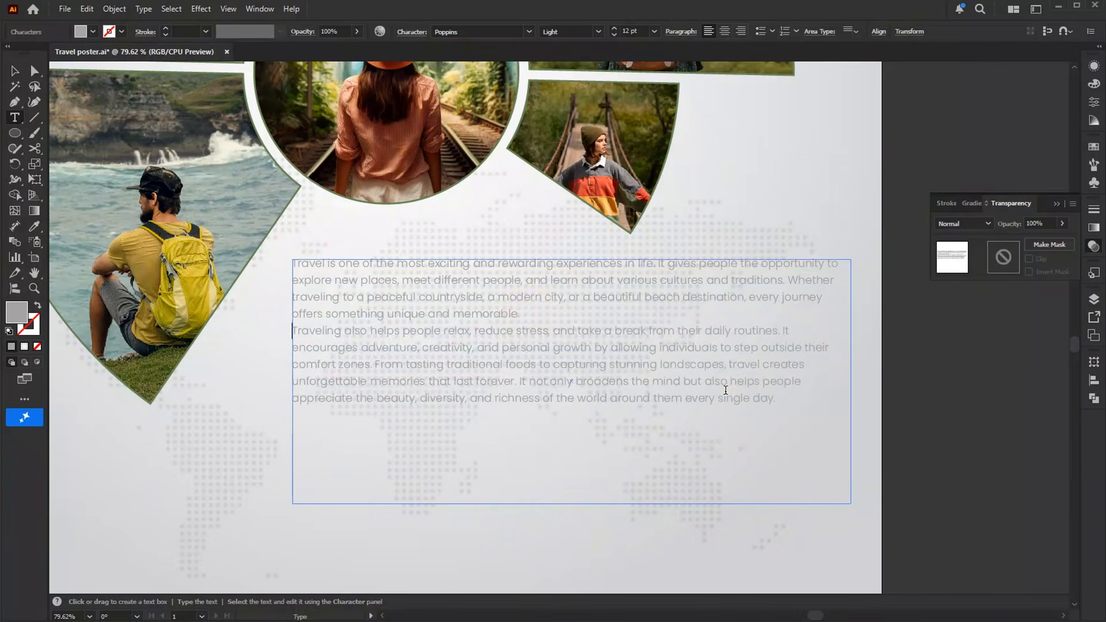
pyautogui.press('Return')
# - Slant the left edge of the description's text frame along the seaside photo sector and pull its right edge inward
pyautogui.click(19, 72)
pyautogui.moveTo(575, 293); pyautogui.dragTo(566, 280)
pyautogui.moveTo(291, 493); pyautogui.dragTo(143, 458)
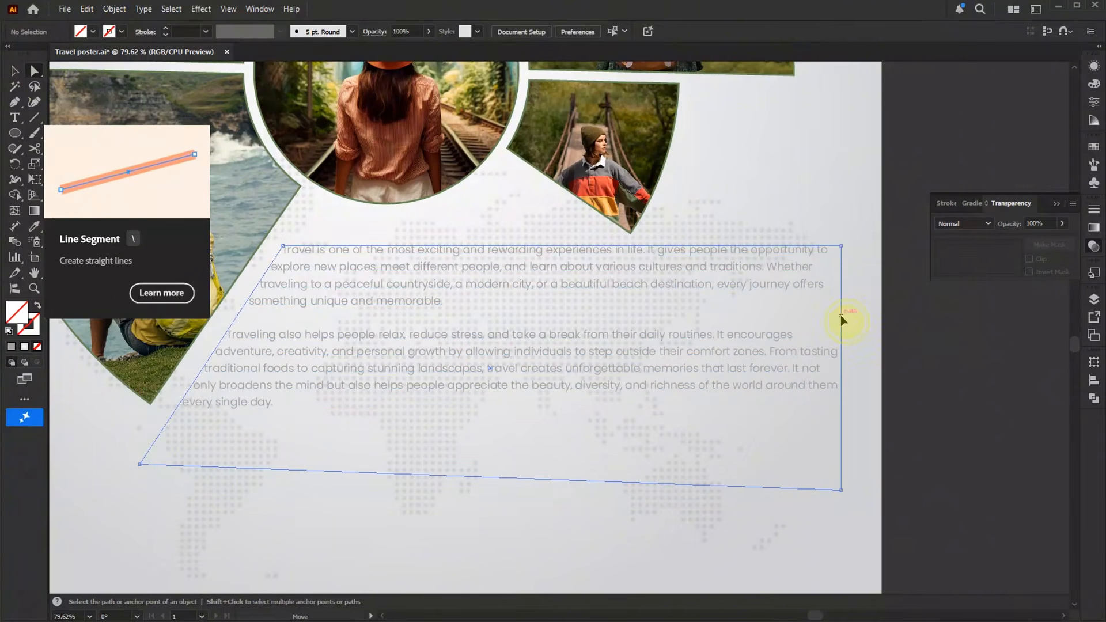
pyautogui.moveTo(842, 319); pyautogui.dragTo(794, 321)
pyautogui.click(899, 348)
# - Move the description text block straight down by about 15 px
pyautogui.press('v')
pyautogui.hotkey('ctrl', '0')
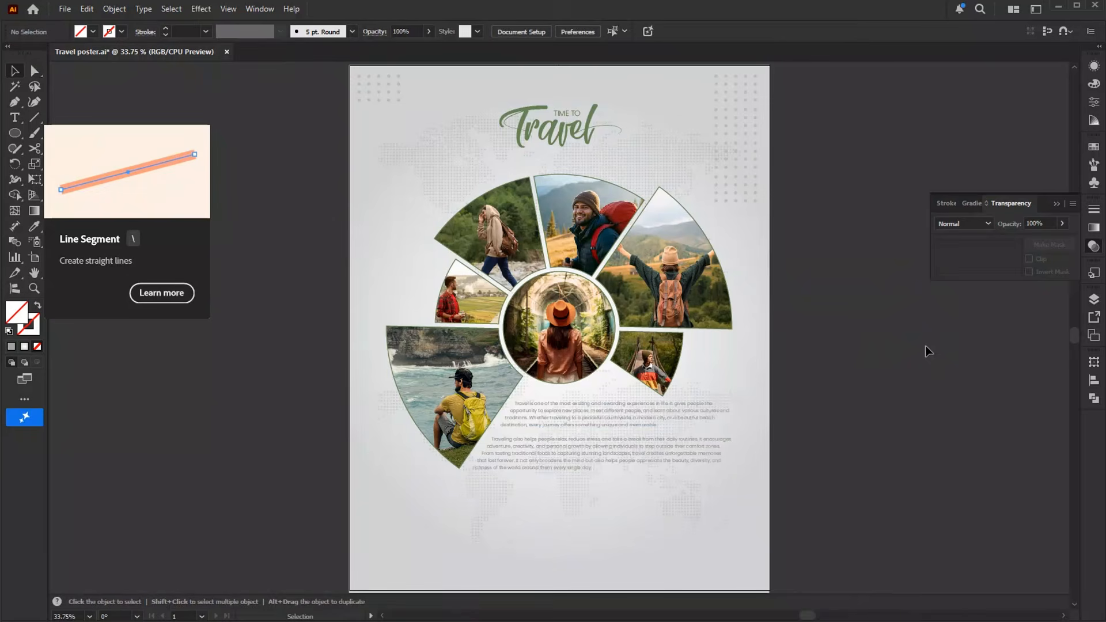
pyautogui.moveTo(649, 425); pyautogui.dragTo(649, 430)
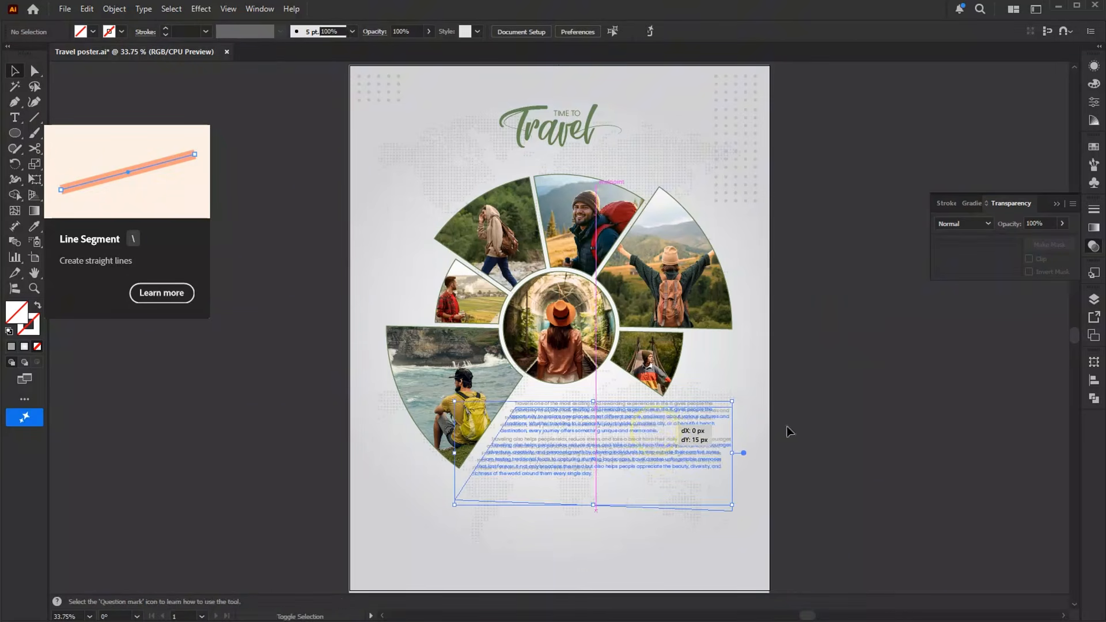
pyautogui.click(936, 430)
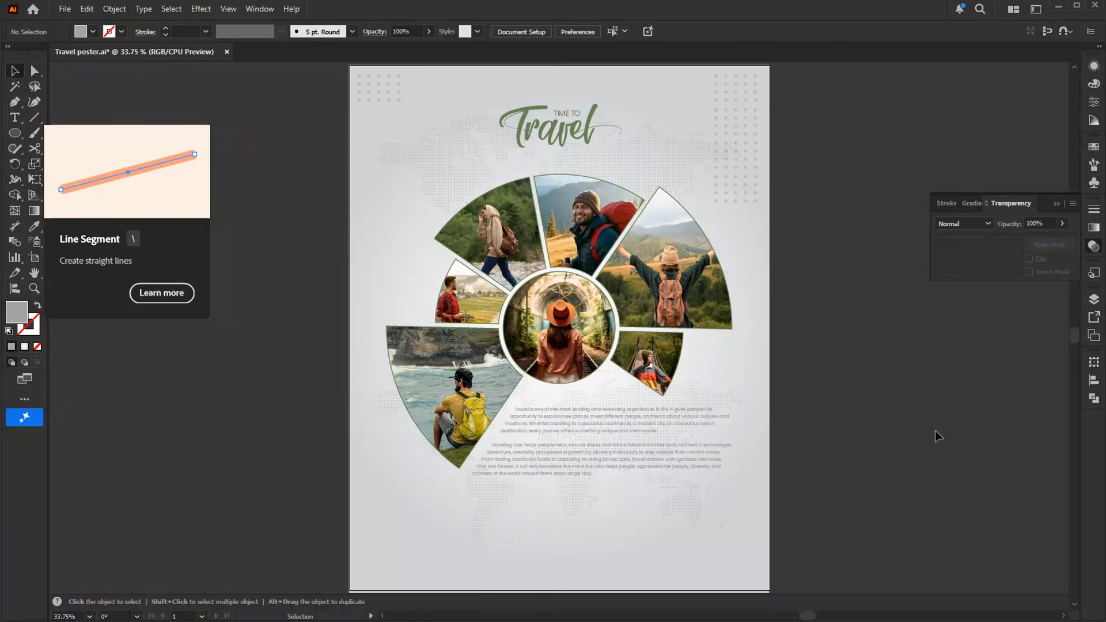
# - Draw a pill-shaped bar below the description, fill it with the green swatch and place a shorter copy over its right part
pyautogui.moveTo(15, 132); pyautogui.dragTo(51, 133)
pyautogui.moveTo(475, 501); pyautogui.dragTo(585, 512)
pyautogui.press('a')
pyautogui.click(34, 226)
pyautogui.click(536, 121)
pyautogui.press('v')
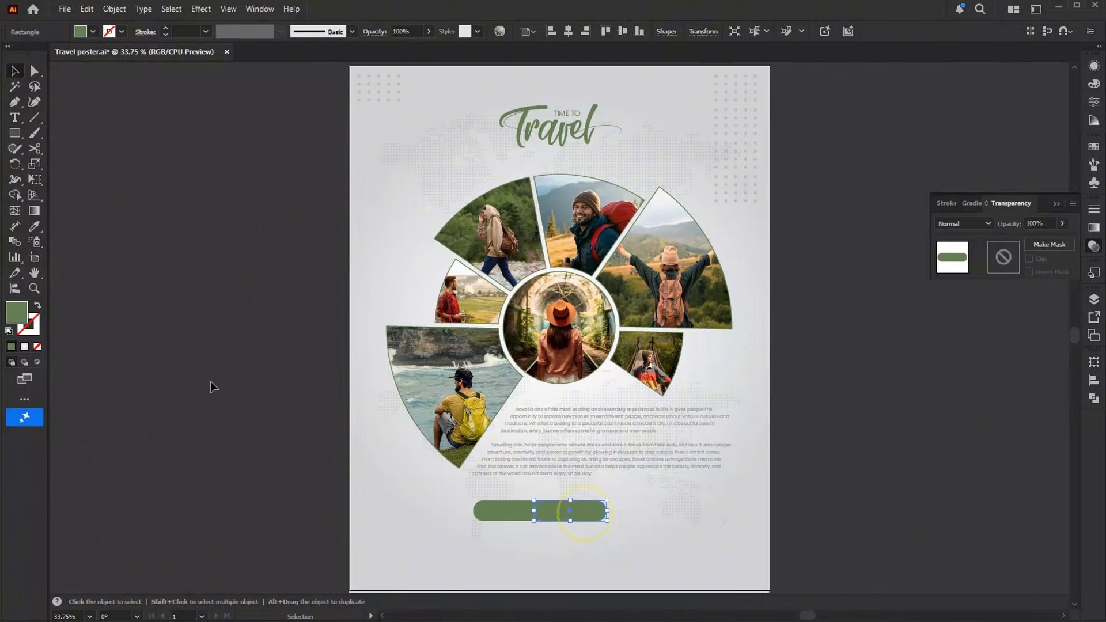
# - Give the shorter pill a green outline and a light grey fill
pyautogui.click(37, 306)
pyautogui.doubleClick(26, 314)
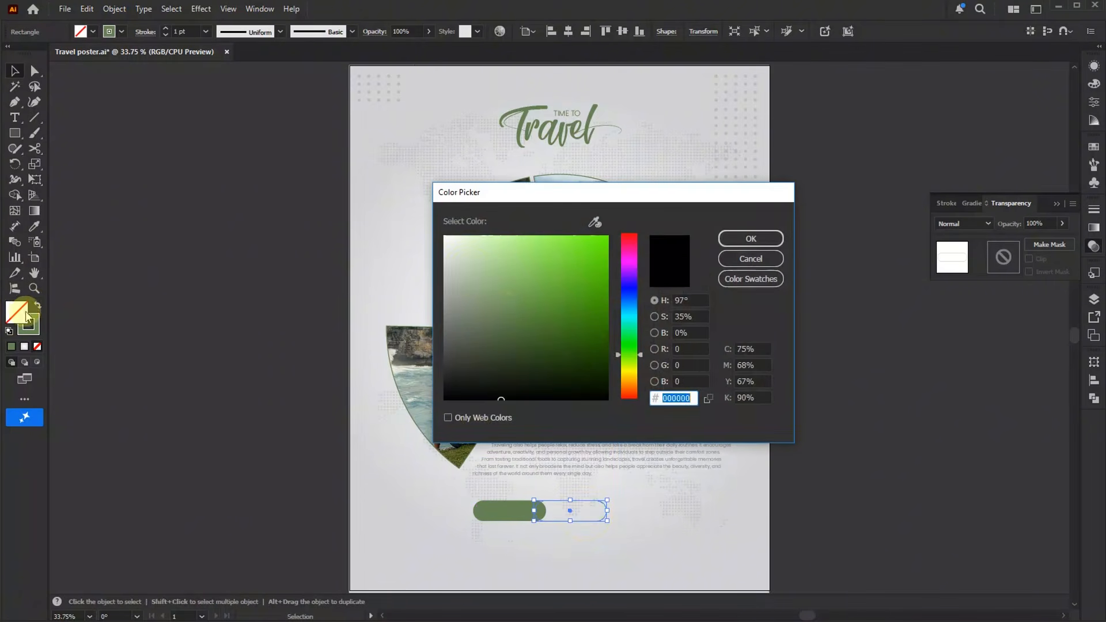
pyautogui.click(447, 258)
pyautogui.click(751, 240)
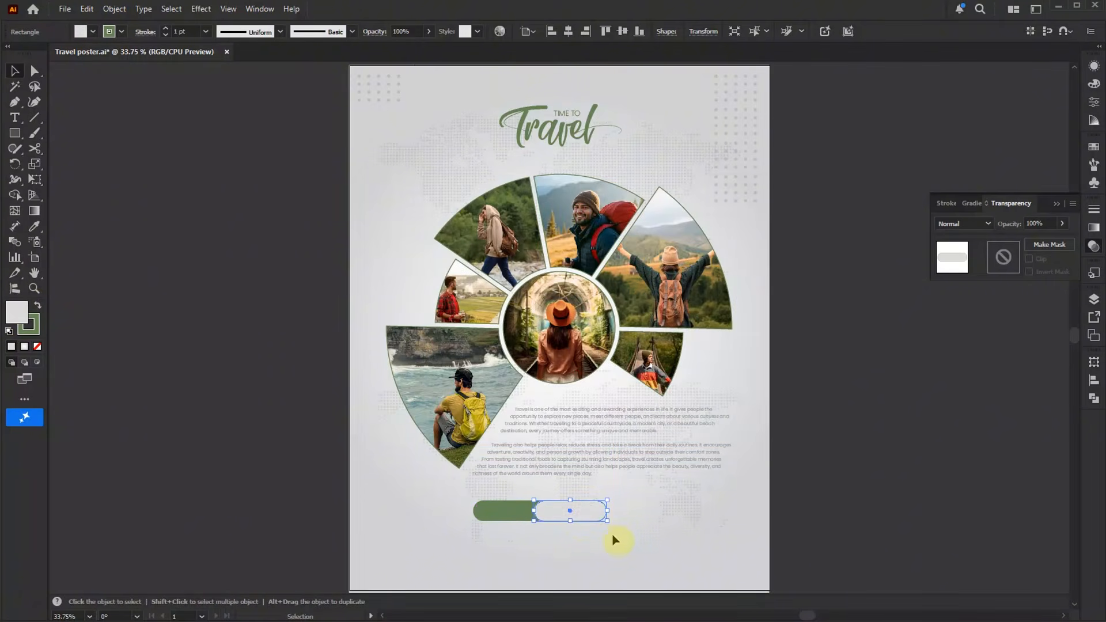
# - Lengthen the green bar and the light pill to the same right end, and extend the light pill slightly leftward
pyautogui.doubleClick(586, 511)
pyautogui.press('a')
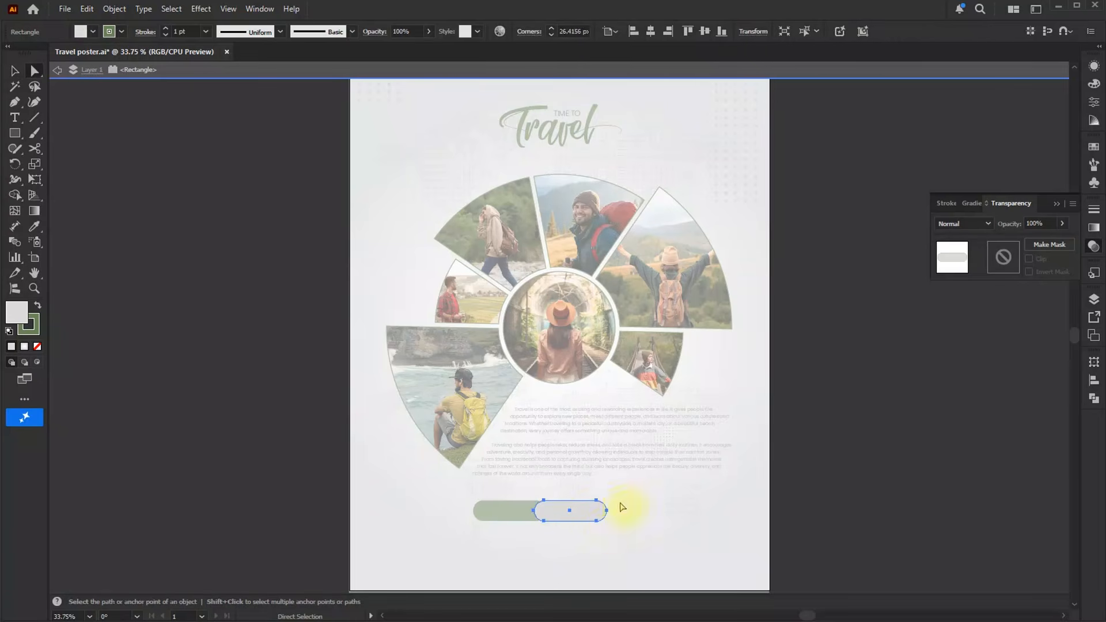
pyautogui.moveTo(621, 498); pyautogui.dragTo(648, 522)
pyautogui.press('v')
pyautogui.doubleClick(833, 487)
pyautogui.press('z')
pyautogui.moveTo(441, 388); pyautogui.dragTo(686, 561)
pyautogui.press('v')
pyautogui.moveTo(587, 453); pyautogui.dragTo(558, 449)
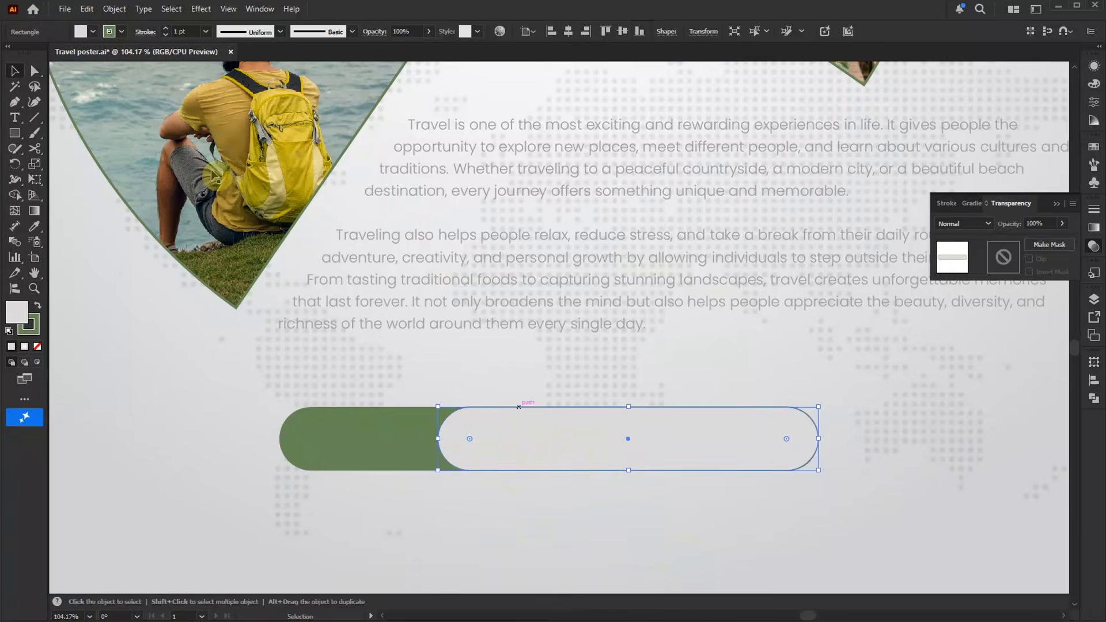
# - Set the light pill's outline weight to 2 pt
pyautogui.click(152, 32)
pyautogui.click(189, 33)
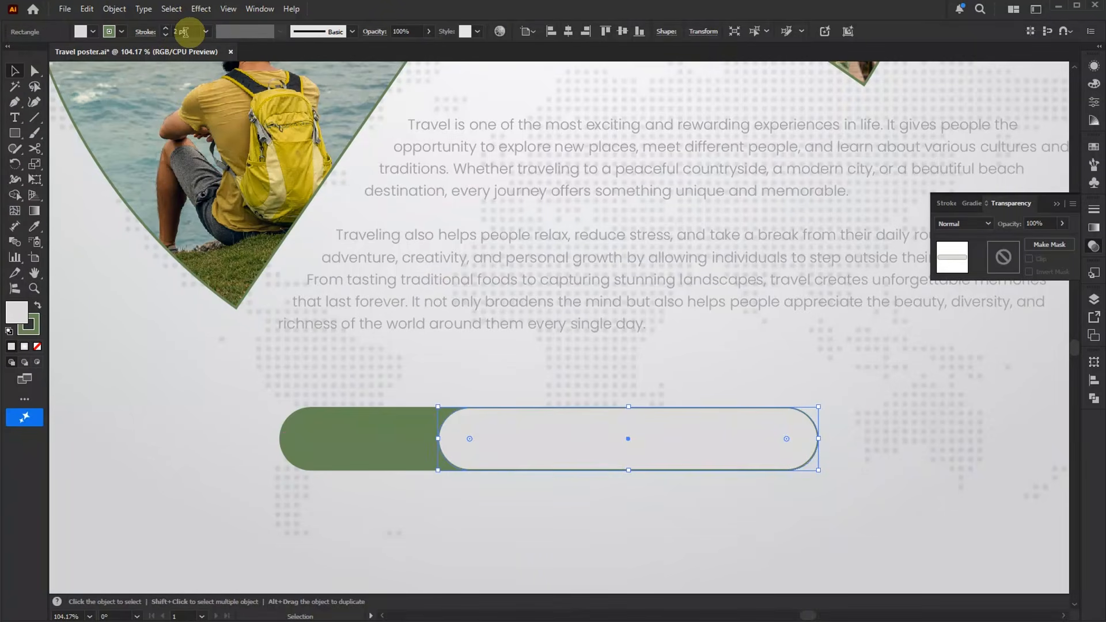
pyautogui.scroll(1, 186, 32)
pyautogui.click(455, 553)
# - Add the text "book now" in Poppins Light, convert it to uppercase and scale it down to about 20 pt over the bar
pyautogui.press('t')
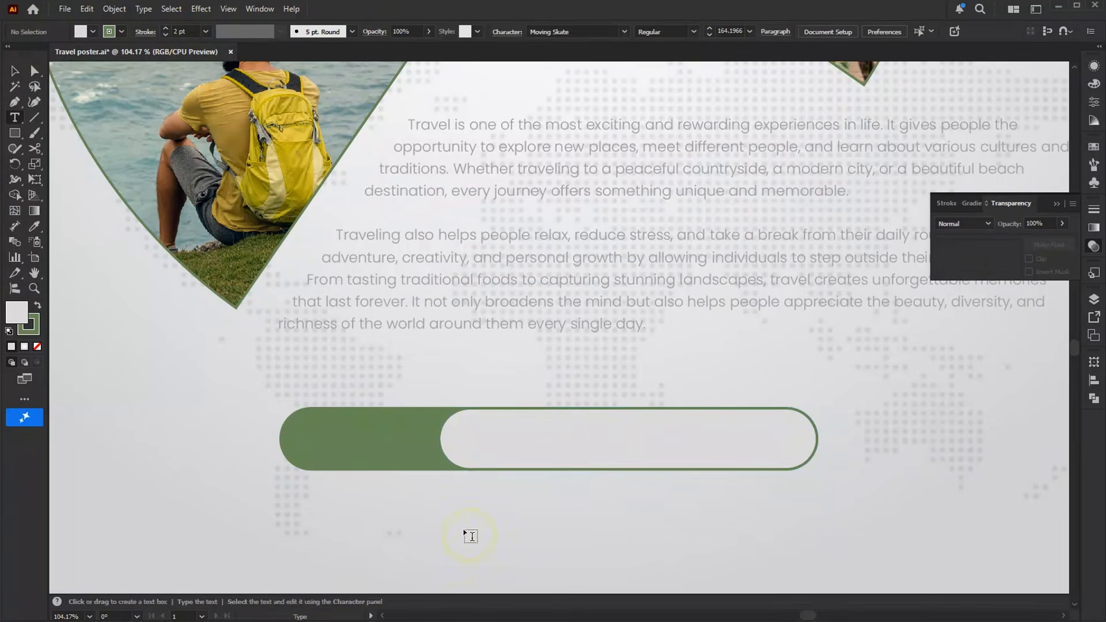
pyautogui.hotkey('ctrl', '0')
pyautogui.click(537, 555)
pyautogui.write('book now')
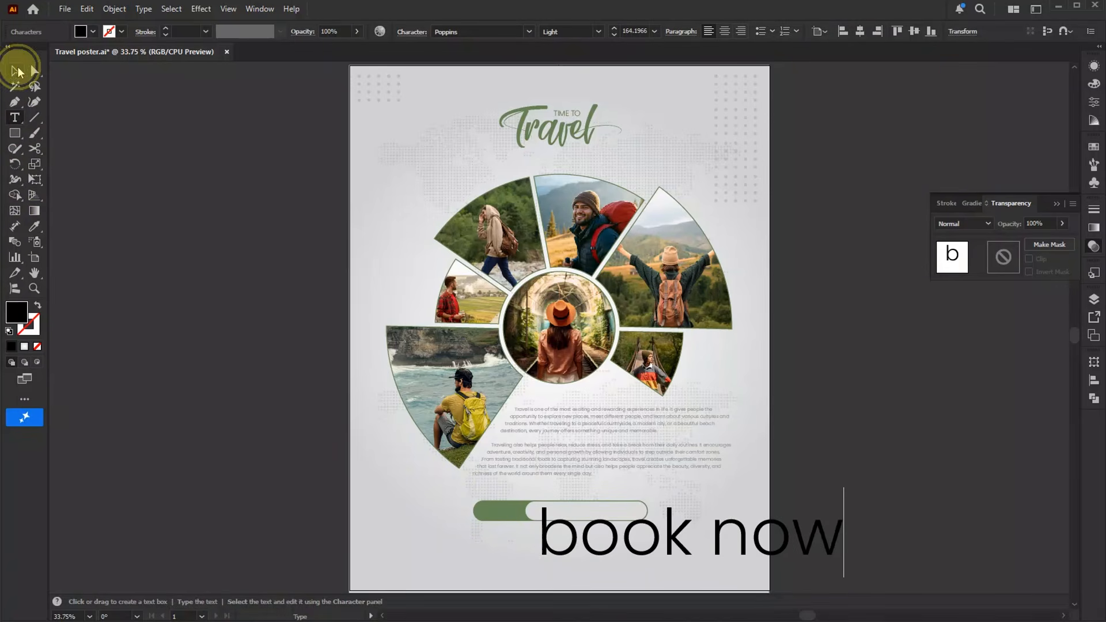
pyautogui.click(16, 72)
pyautogui.click(133, 11)
pyautogui.moveTo(306, 213)
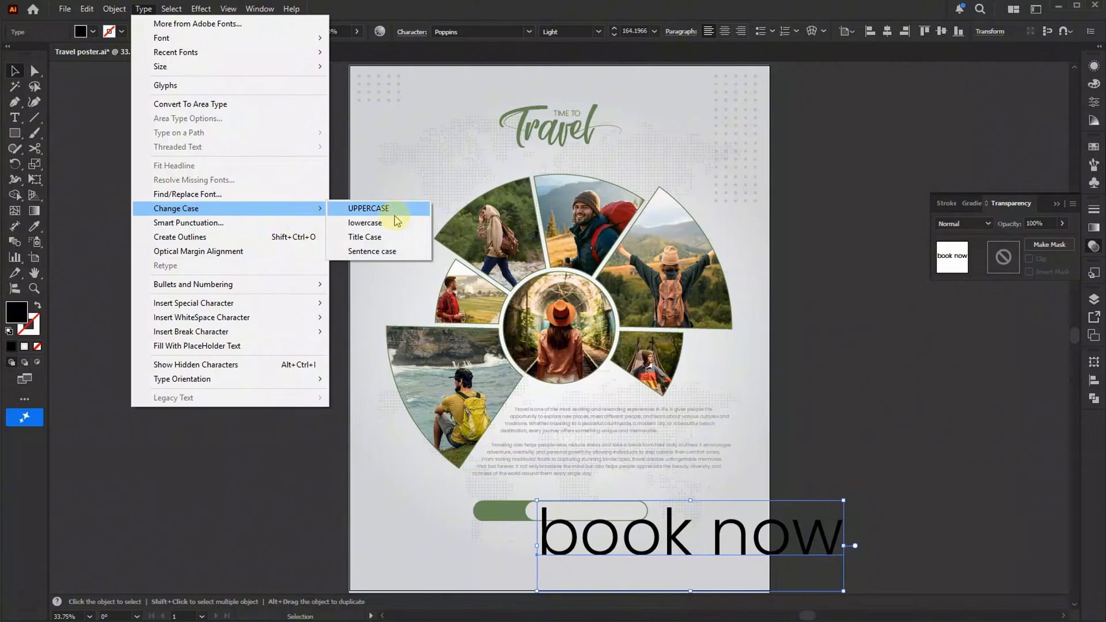
pyautogui.click(398, 208)
pyautogui.moveTo(879, 499); pyautogui.dragTo(537, 515)
pyautogui.scroll(5, 502, 485)
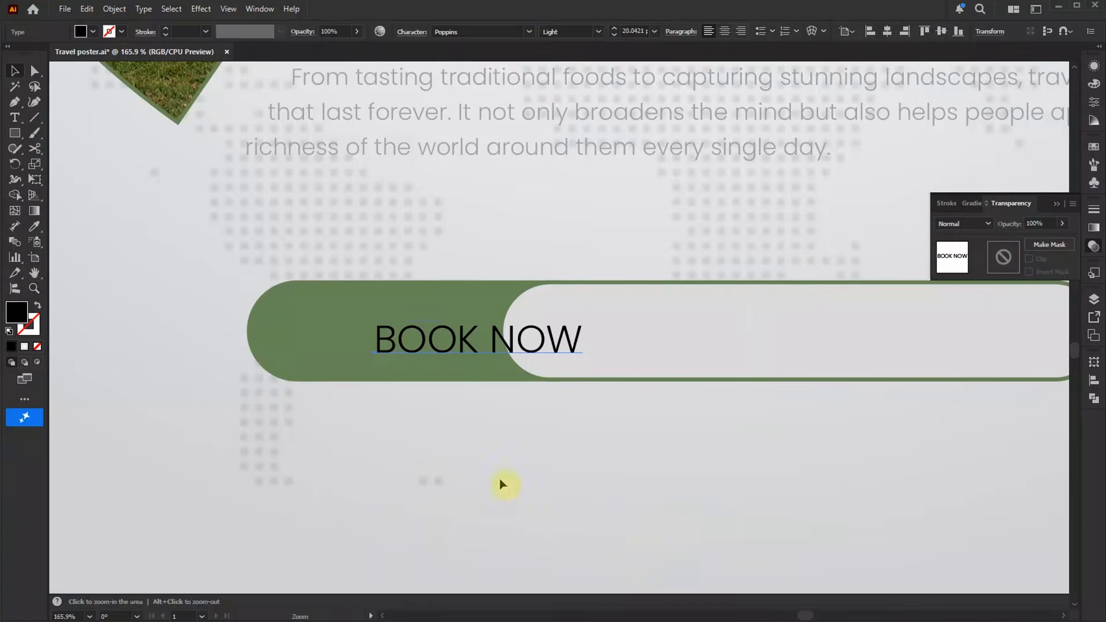
# - Colour the "BOOK NOW" text white (ffffff) and position it inside the green end of the bar
pyautogui.doubleClick(15, 315)
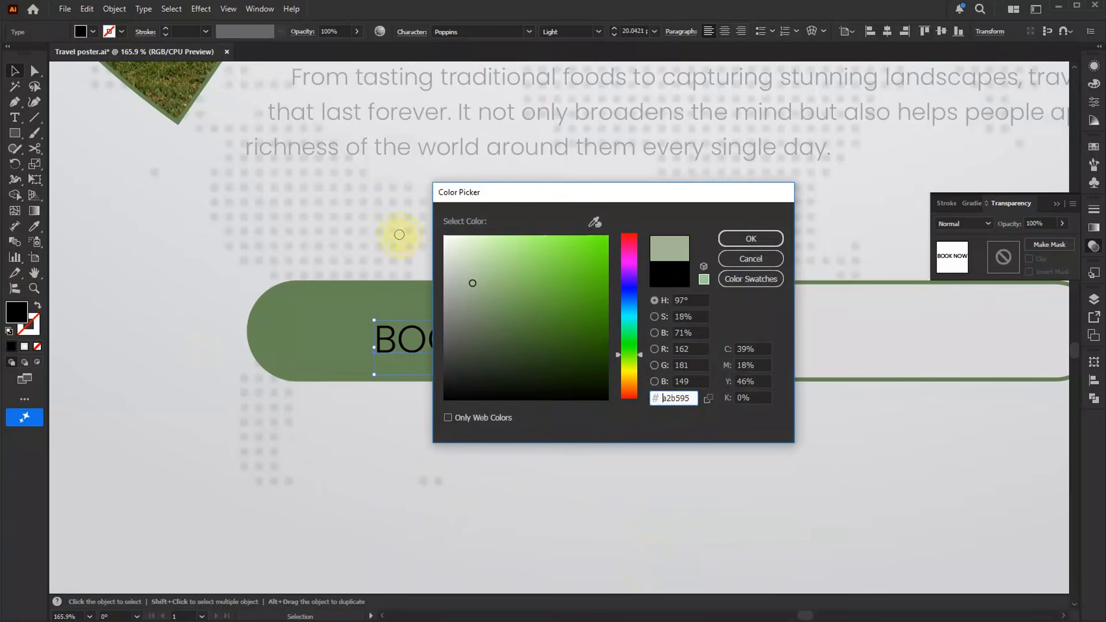
pyautogui.write('ffffff')
pyautogui.click(751, 238)
pyautogui.moveTo(542, 335); pyautogui.dragTo(436, 336)
# - Duplicate the "BOOK NOW" text onto the light pill and colour the copy with the bar's green
pyautogui.moveTo(403, 333); pyautogui.dragTo(608, 333)
pyautogui.click(535, 309)
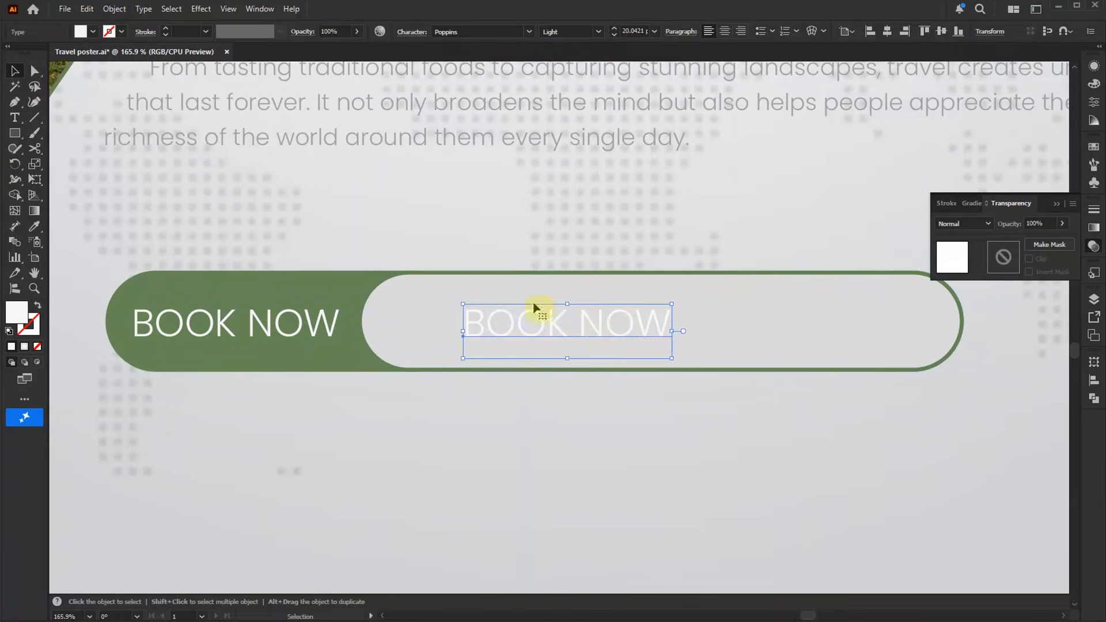
pyautogui.press('i')
pyautogui.click(365, 280)
pyautogui.press('v')
pyautogui.doubleClick(529, 317)
pyautogui.hotkey('ctrl', 'a')
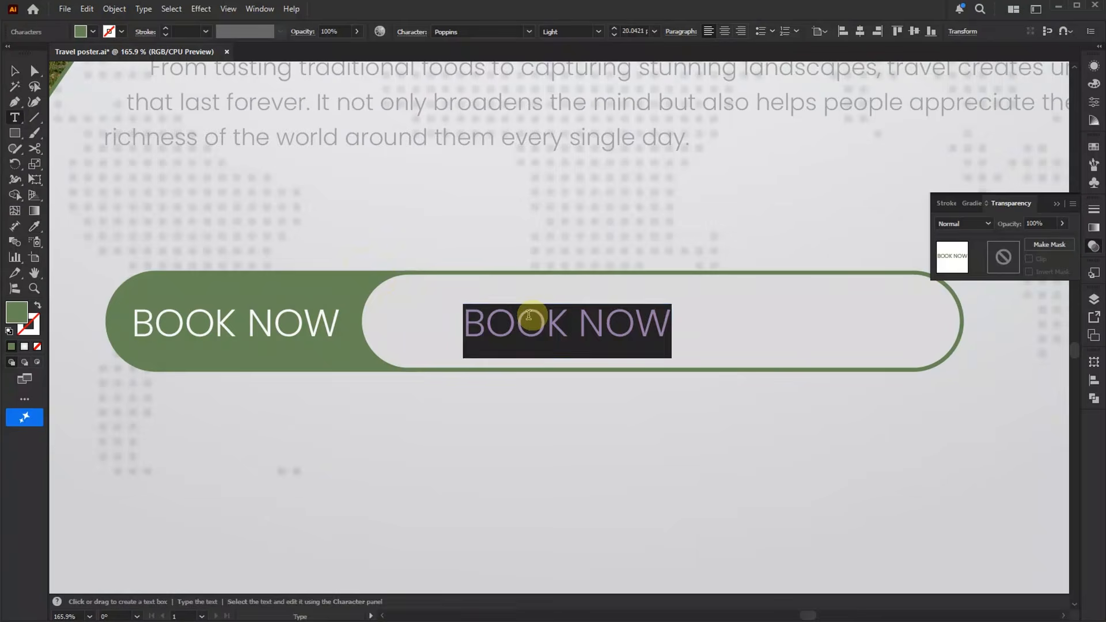
pyautogui.write('www.timetotravel.com')
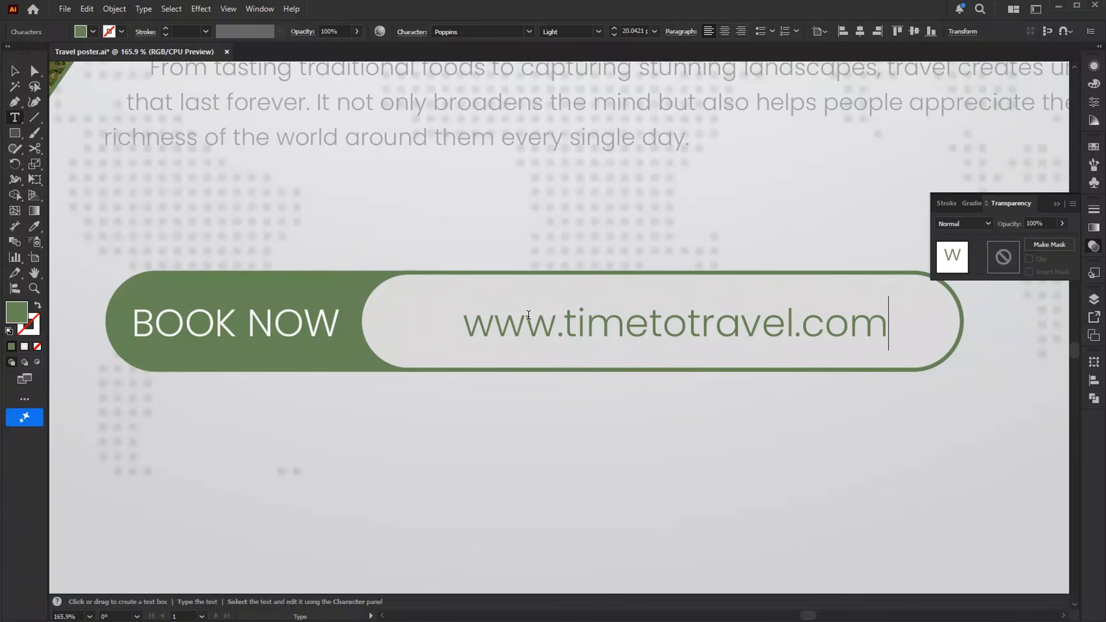
pyautogui.click(14, 73)
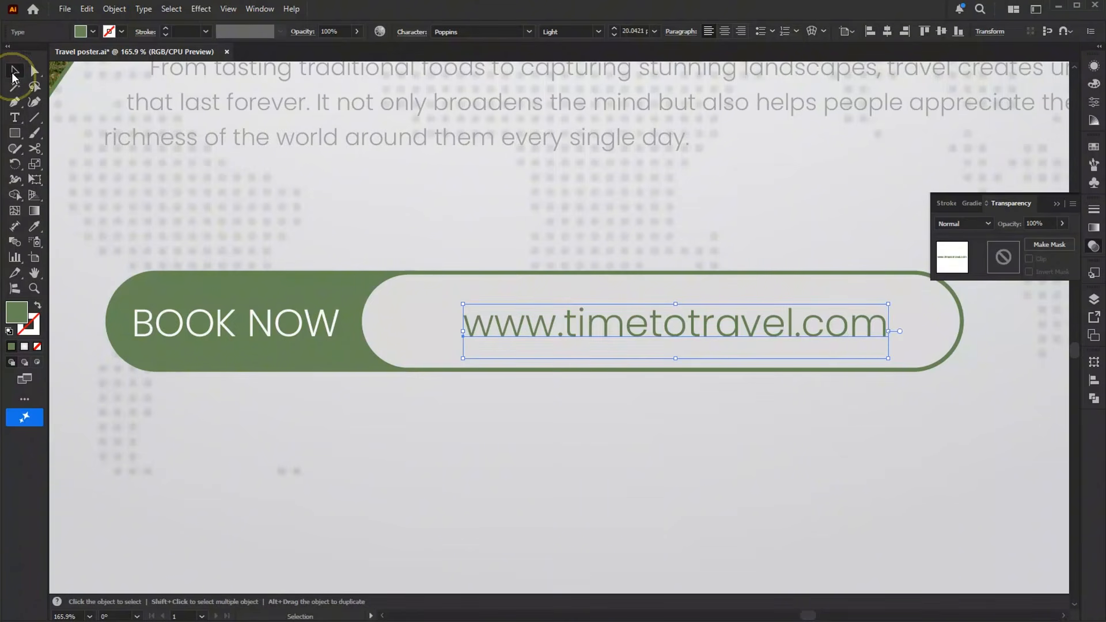
pyautogui.moveTo(790, 334); pyautogui.dragTo(755, 334)
pyautogui.hotkey('ctrl', '0')
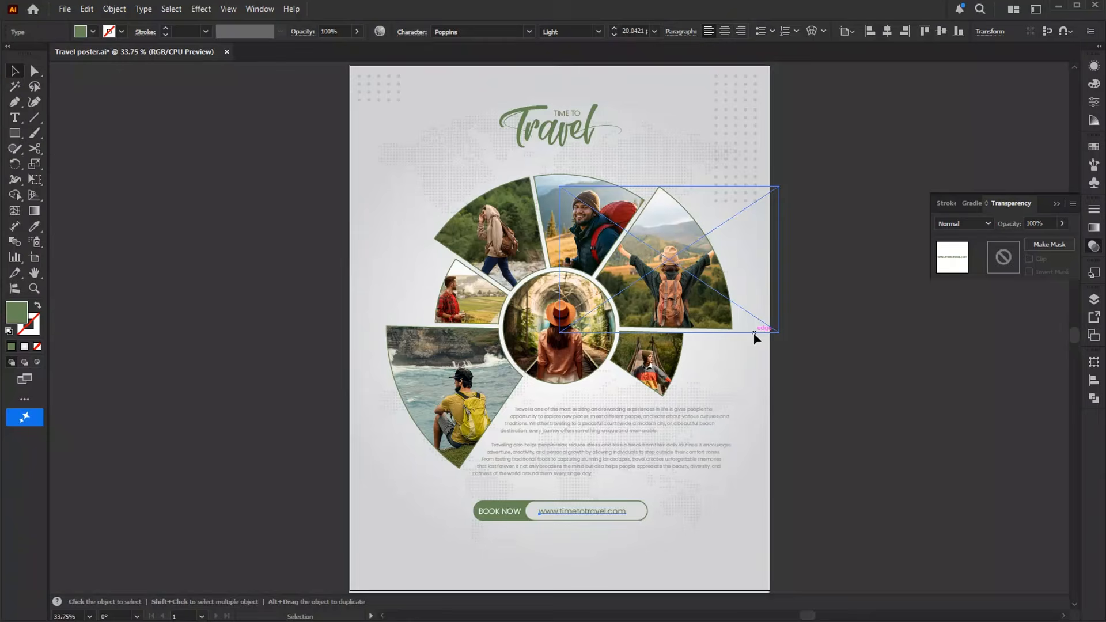
pyautogui.click(759, 339)
# - Move the contact footer group from below the artboard onto the poster's bottom edge and bring it to the front
pyautogui.scroll(-5, 900, 403)
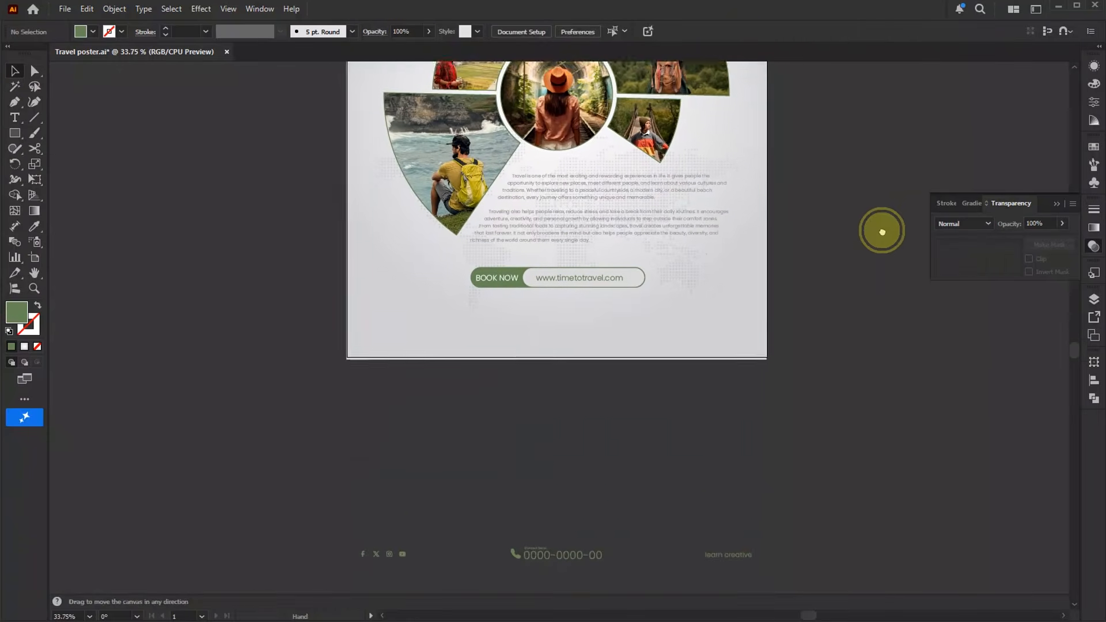
pyautogui.click(559, 514)
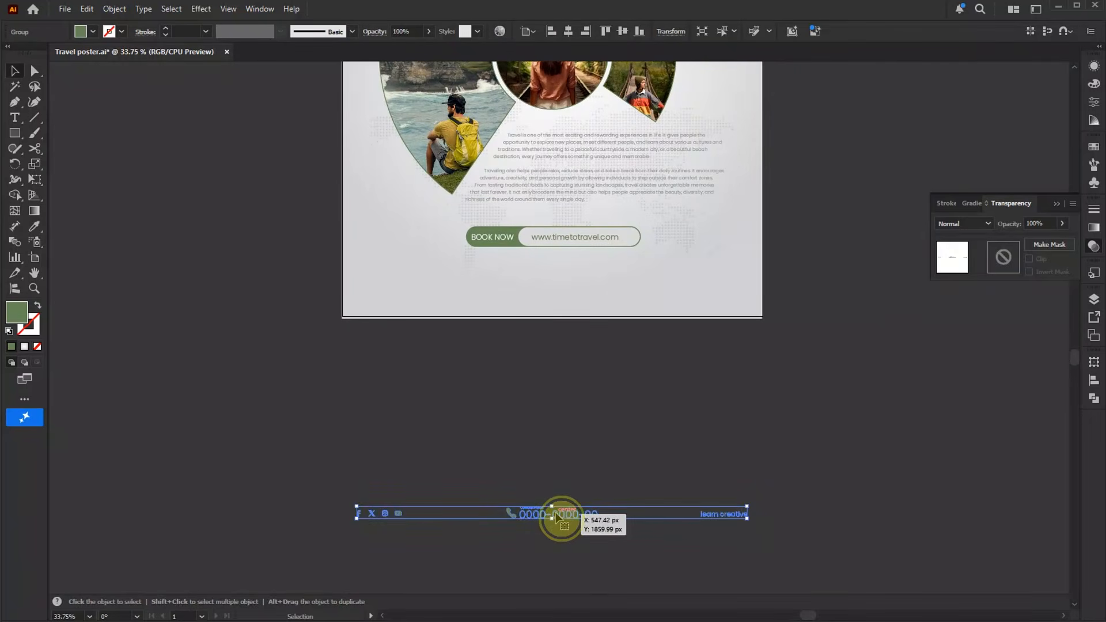
pyautogui.moveTo(558, 517); pyautogui.dragTo(557, 304)
pyautogui.rightClick(558, 304)
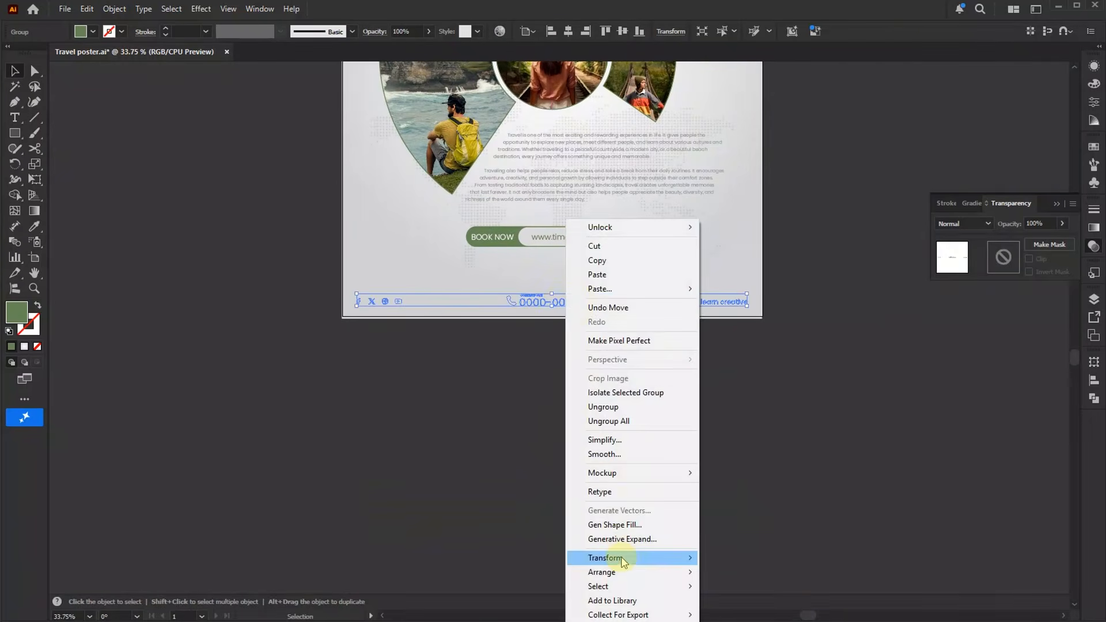
pyautogui.moveTo(647, 574)
pyautogui.click(709, 573)
pyautogui.scroll(5, 709, 574)
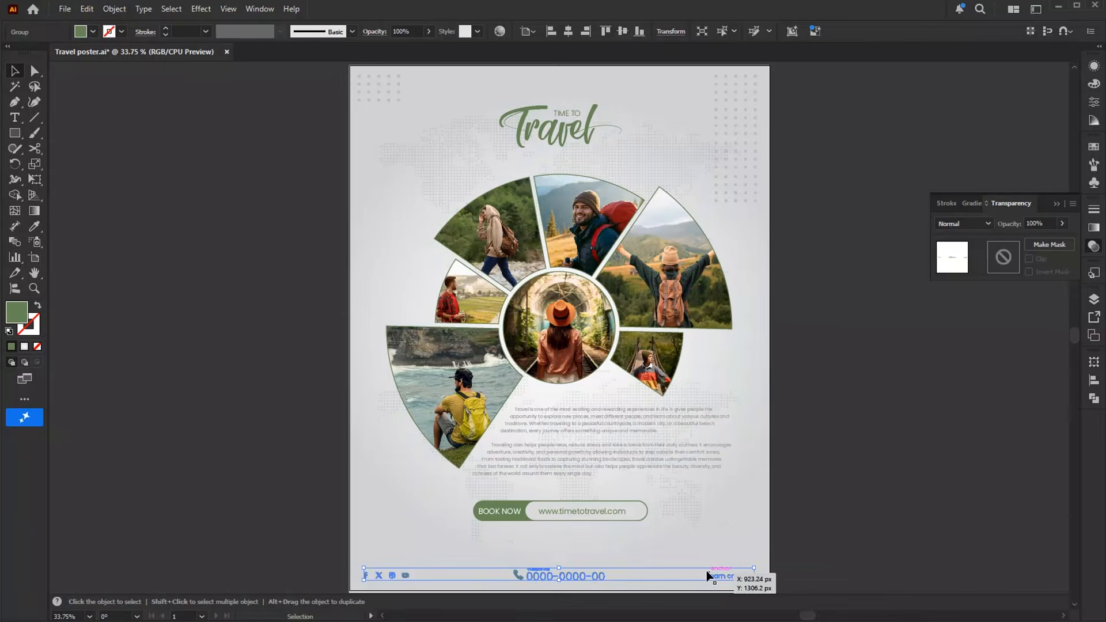
pyautogui.click(894, 481)
pyautogui.click(1057, 204)
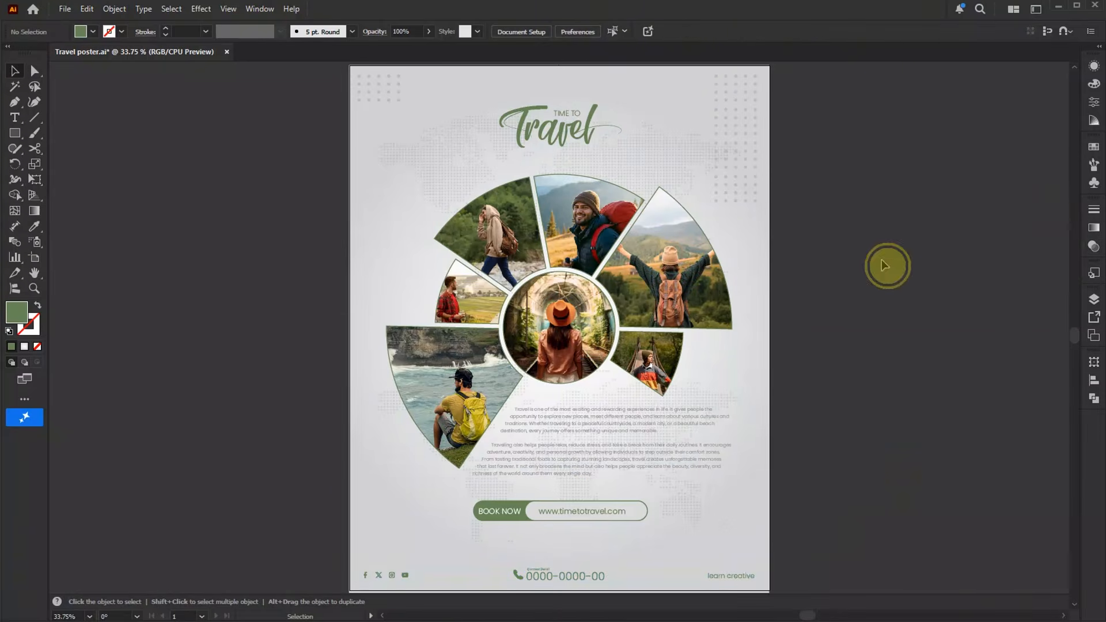